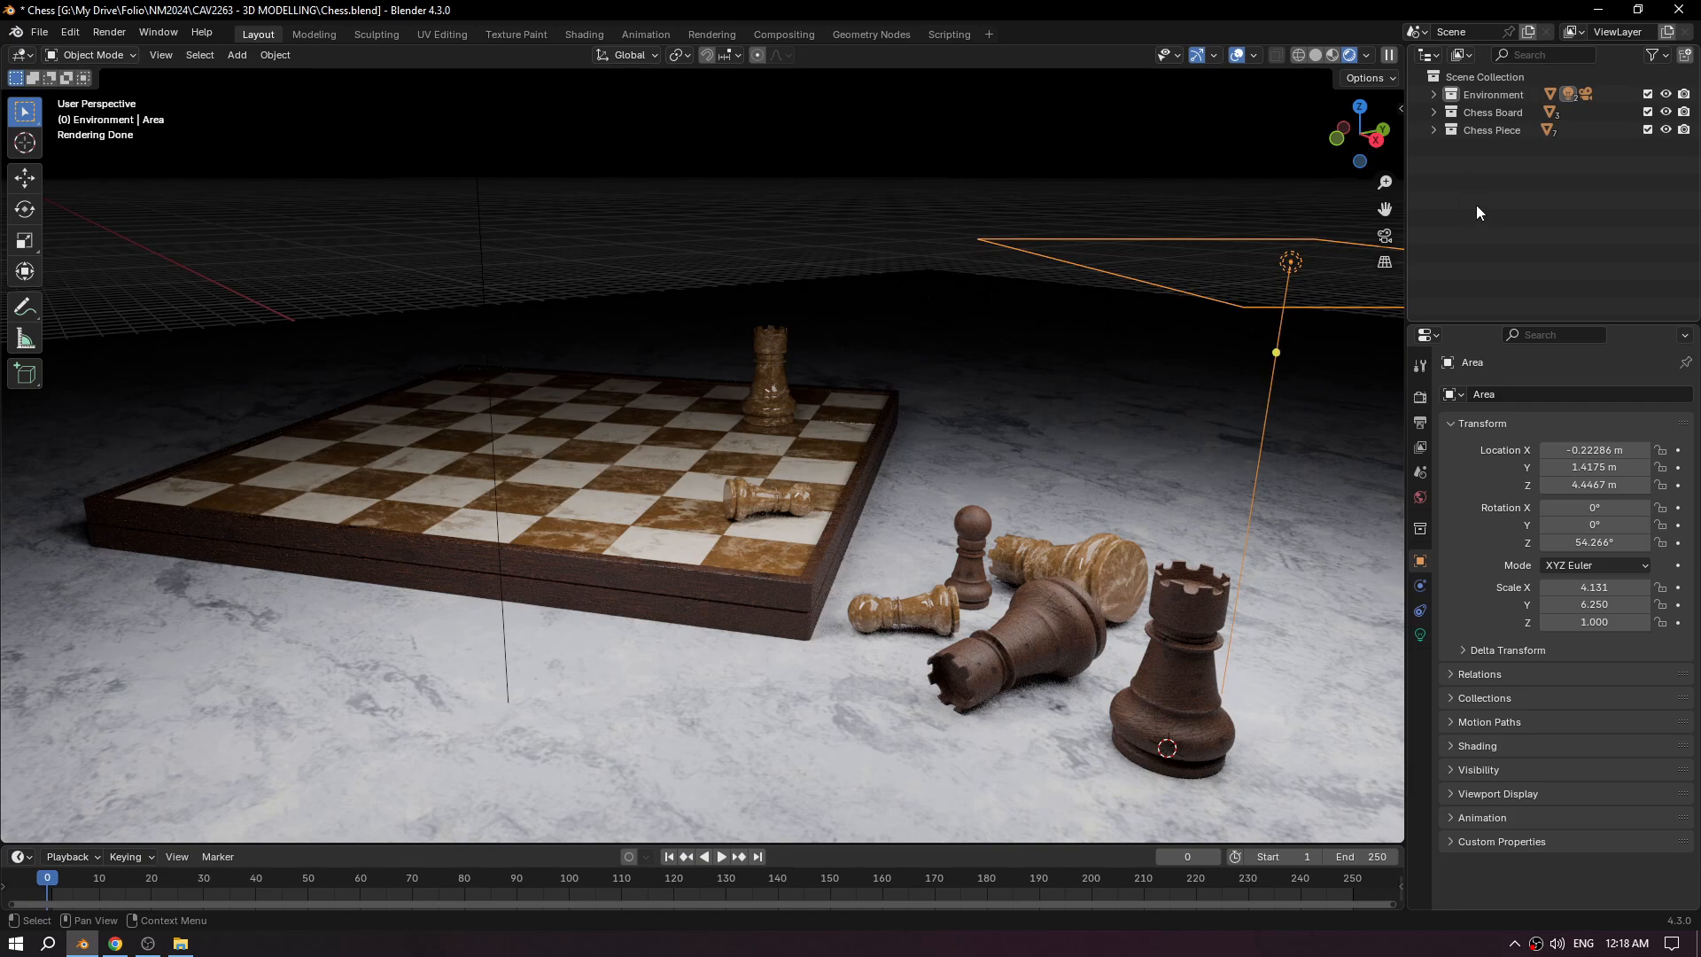
Examine the Environment, Chess Board and Chess Piece collections and two of the dark chess pieces in the scene.
{"action": "left_click", "coordinate": [1474, 97]}
{"action": "left_click", "coordinate": [1473, 110]}
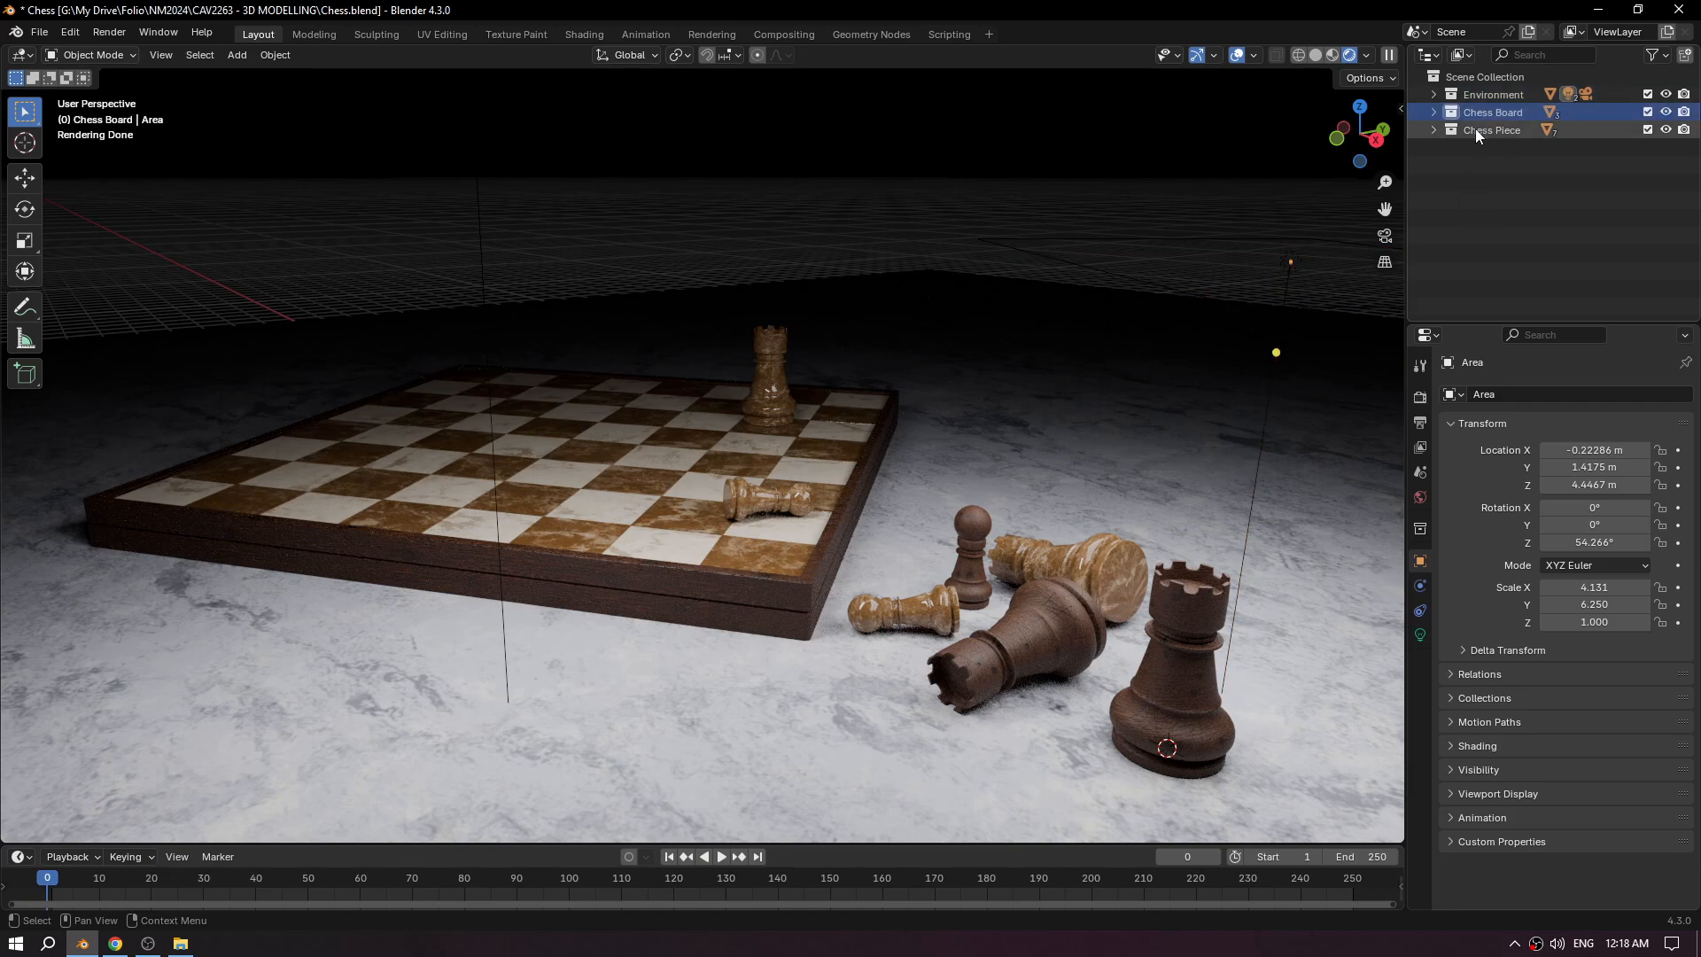
{"action": "left_click", "coordinate": [1475, 130]}
{"action": "left_click", "coordinate": [1480, 114]}
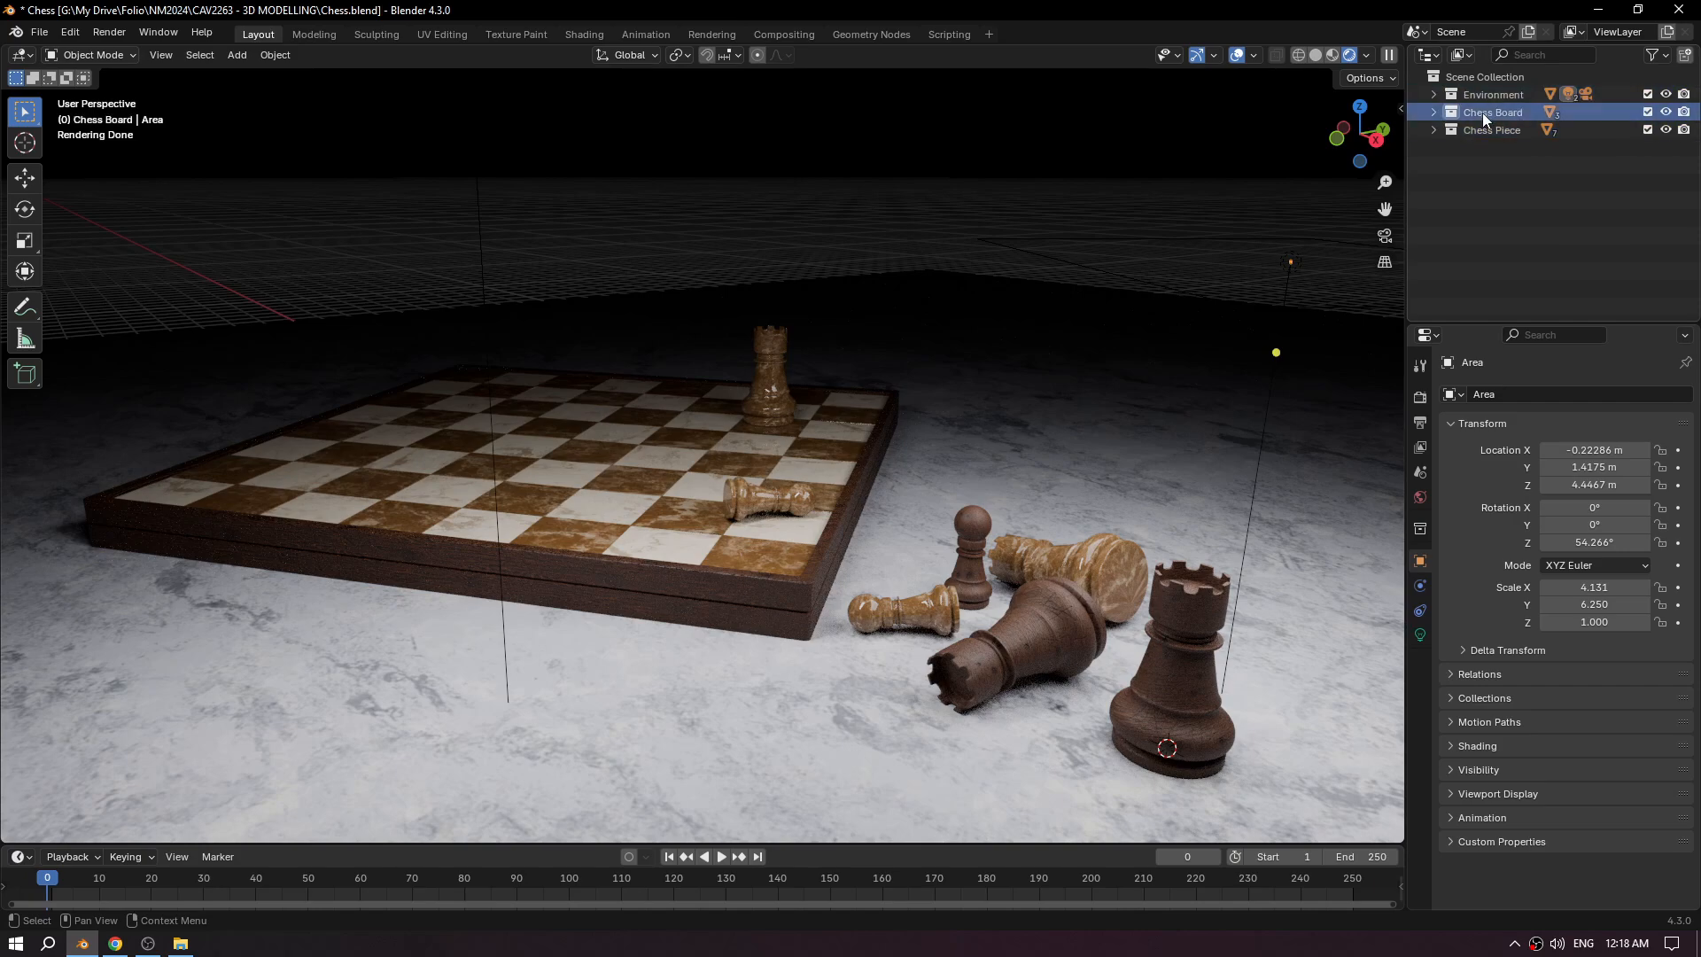
{"action": "left_click", "coordinate": [1476, 129]}
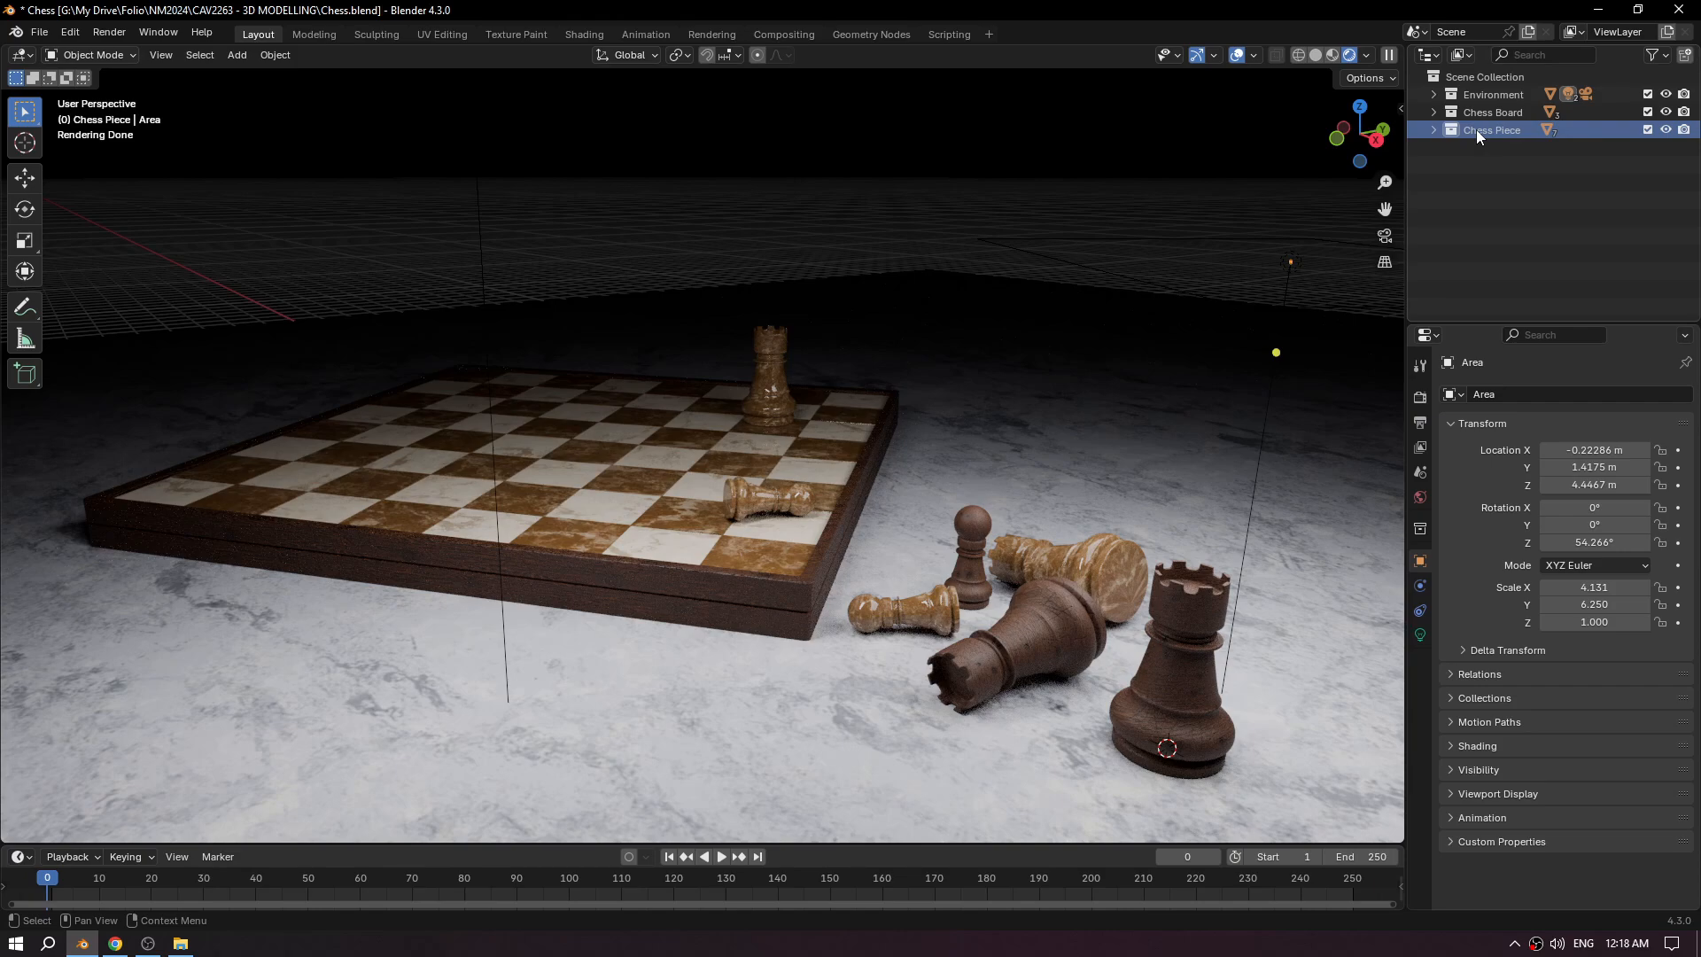
{"action": "left_click", "coordinate": [1479, 94]}
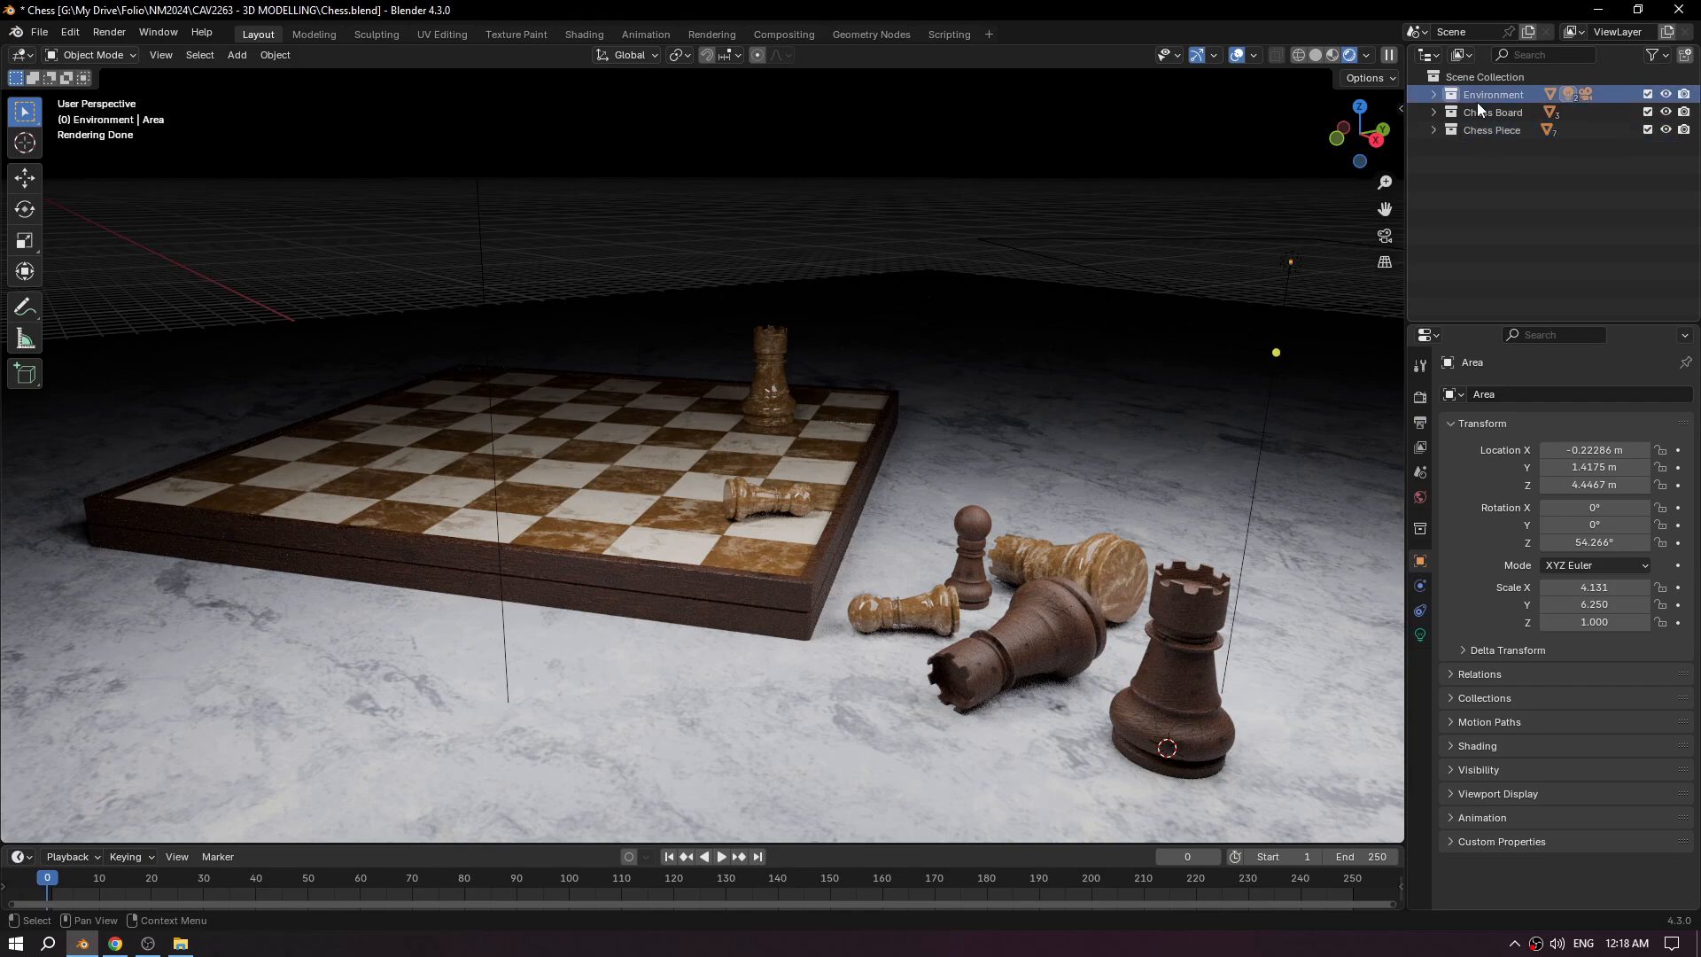
{"action": "left_click", "coordinate": [1474, 112]}
{"action": "left_click", "coordinate": [1469, 127]}
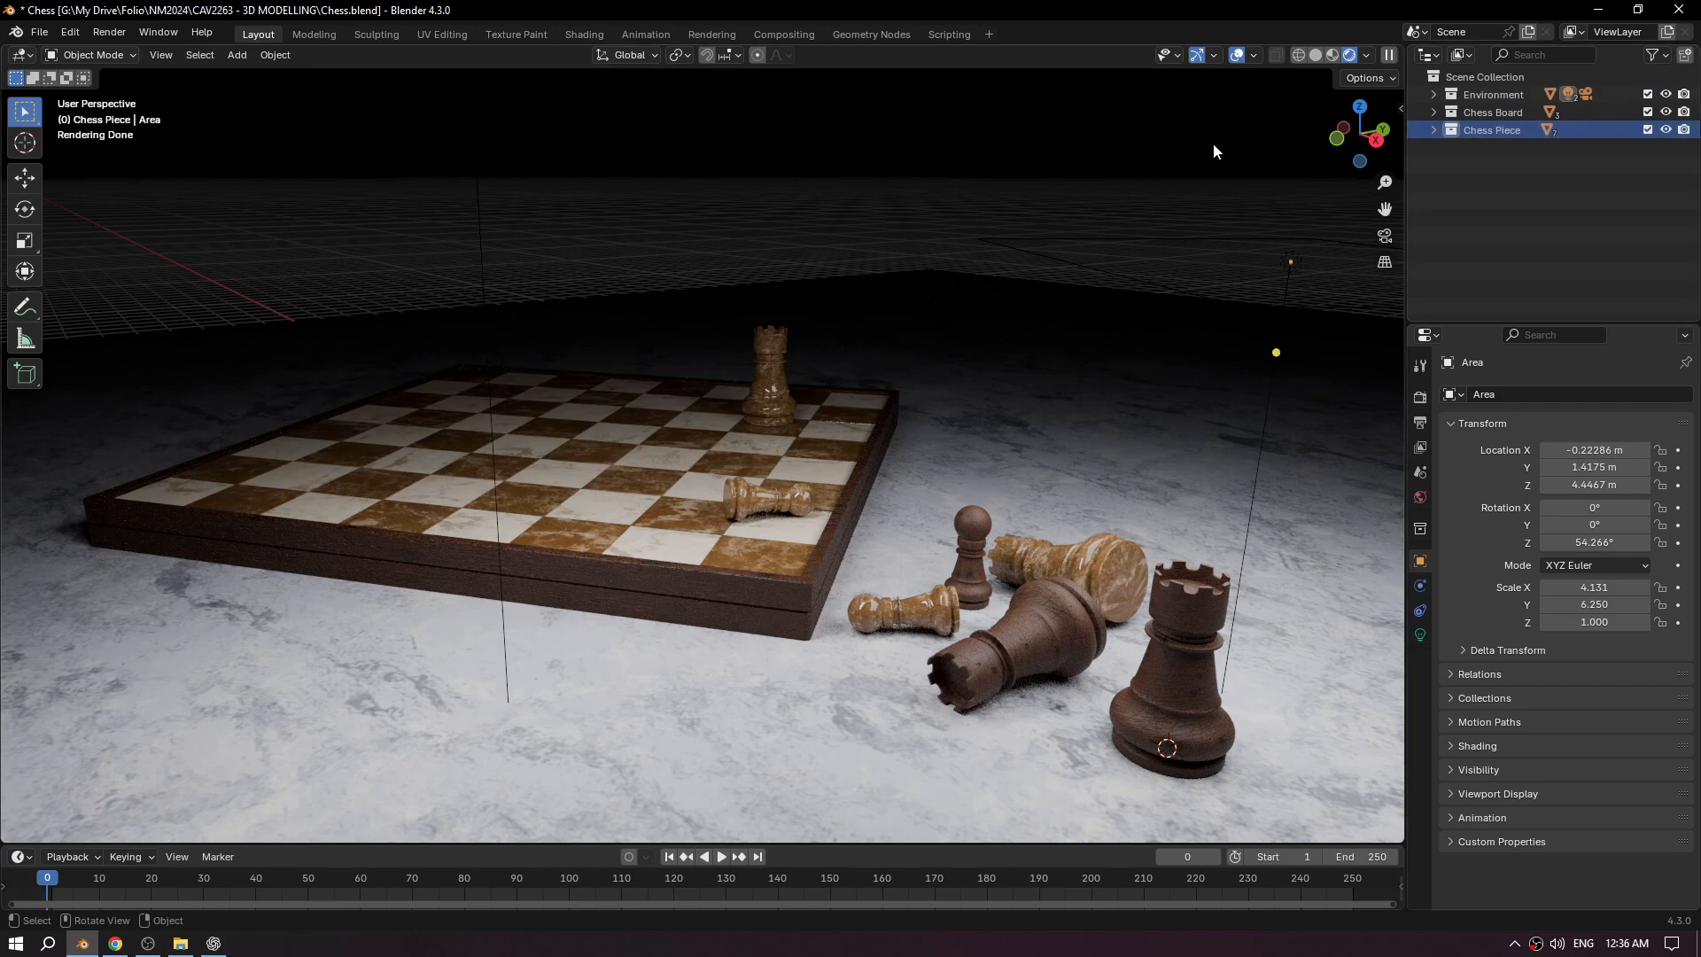
{"action": "left_click", "coordinate": [1496, 96]}
{"action": "left_click", "coordinate": [1490, 112]}
{"action": "left_click", "coordinate": [1481, 130]}
{"action": "left_click", "coordinate": [1472, 94]}
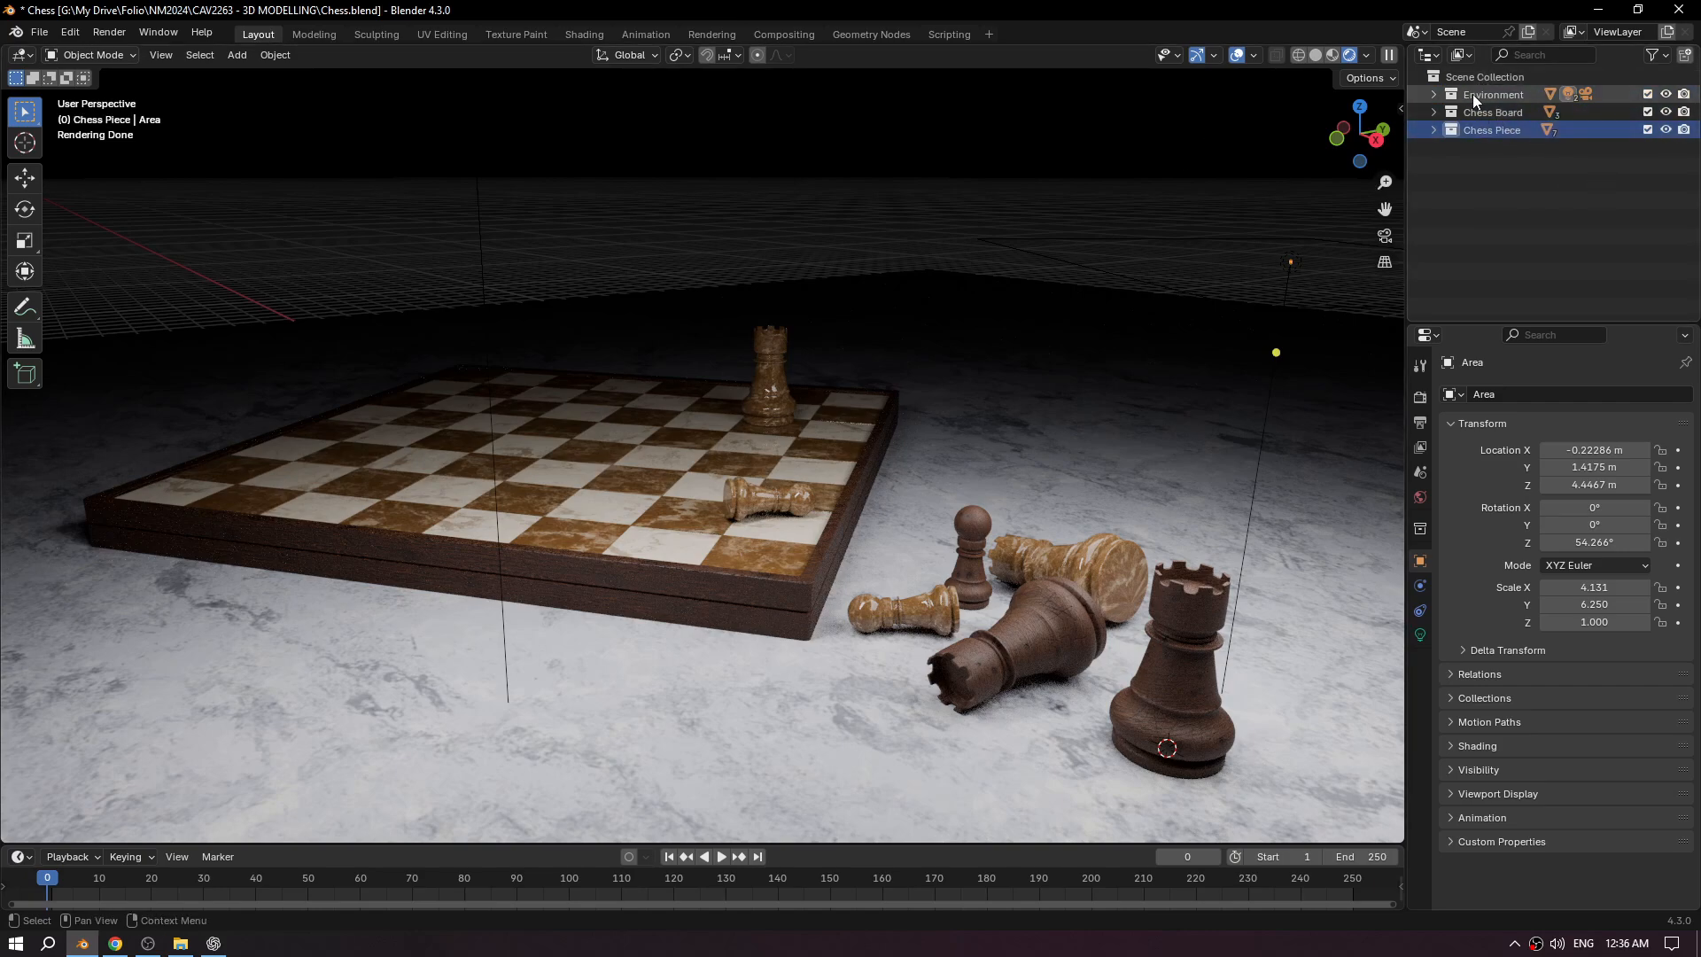
{"action": "left_click", "coordinate": [1470, 111]}
{"action": "left_click", "coordinate": [1470, 126]}
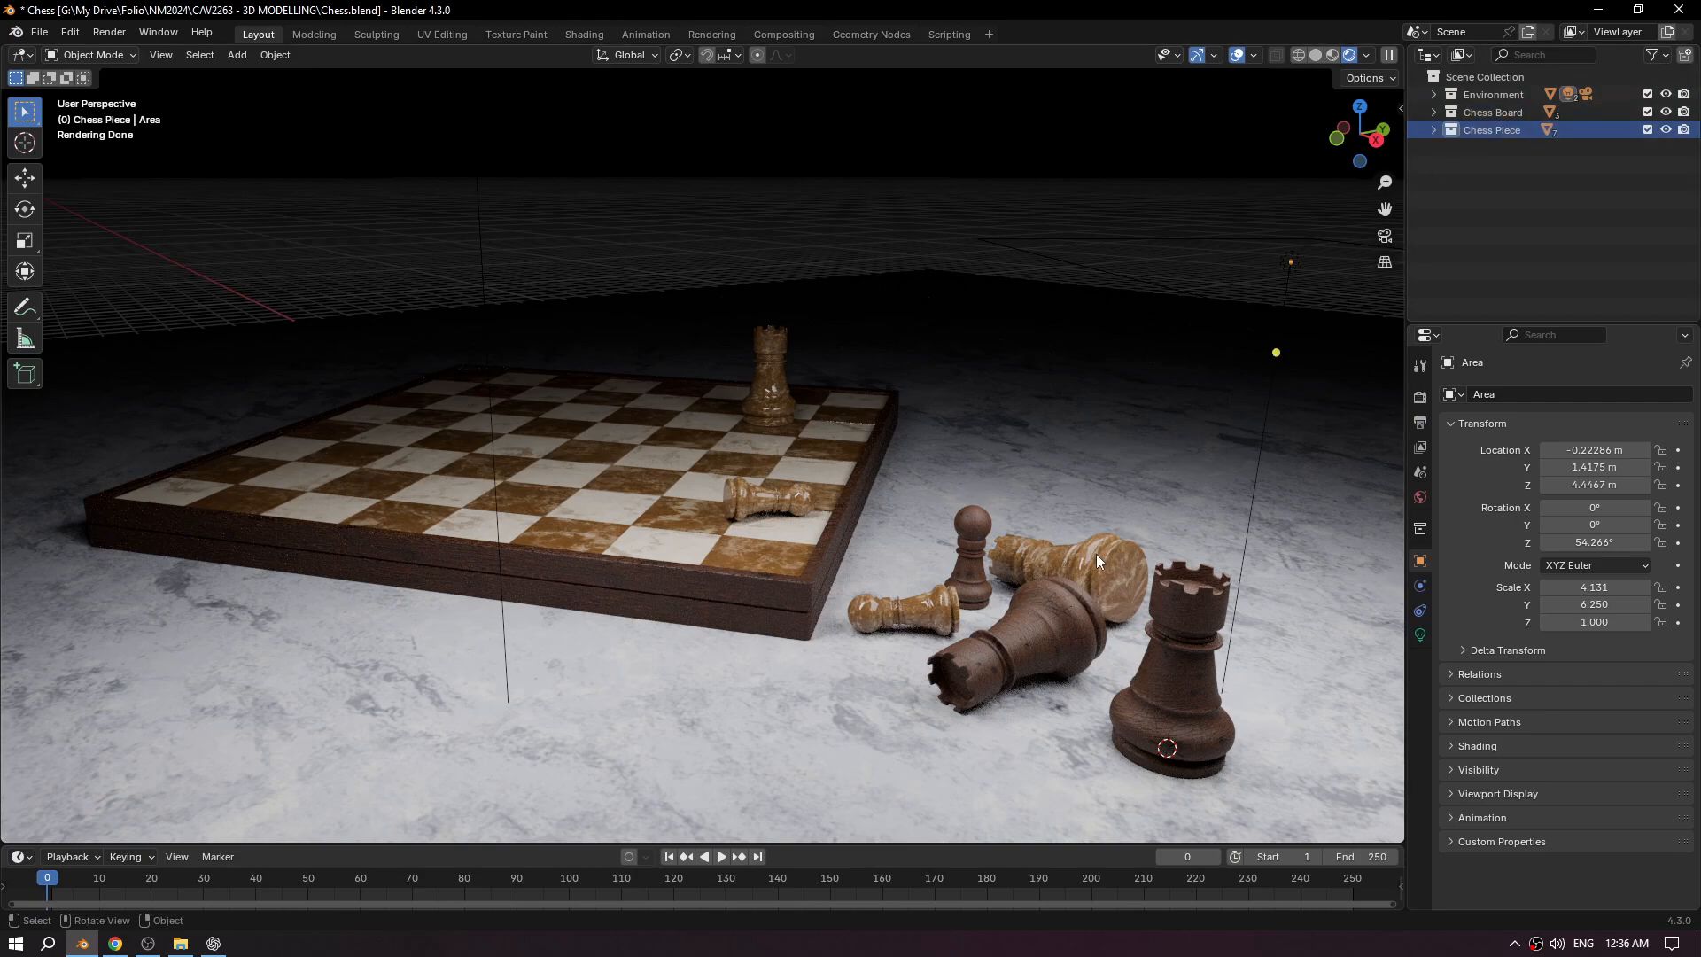
{"action": "left_click", "coordinate": [974, 560]}
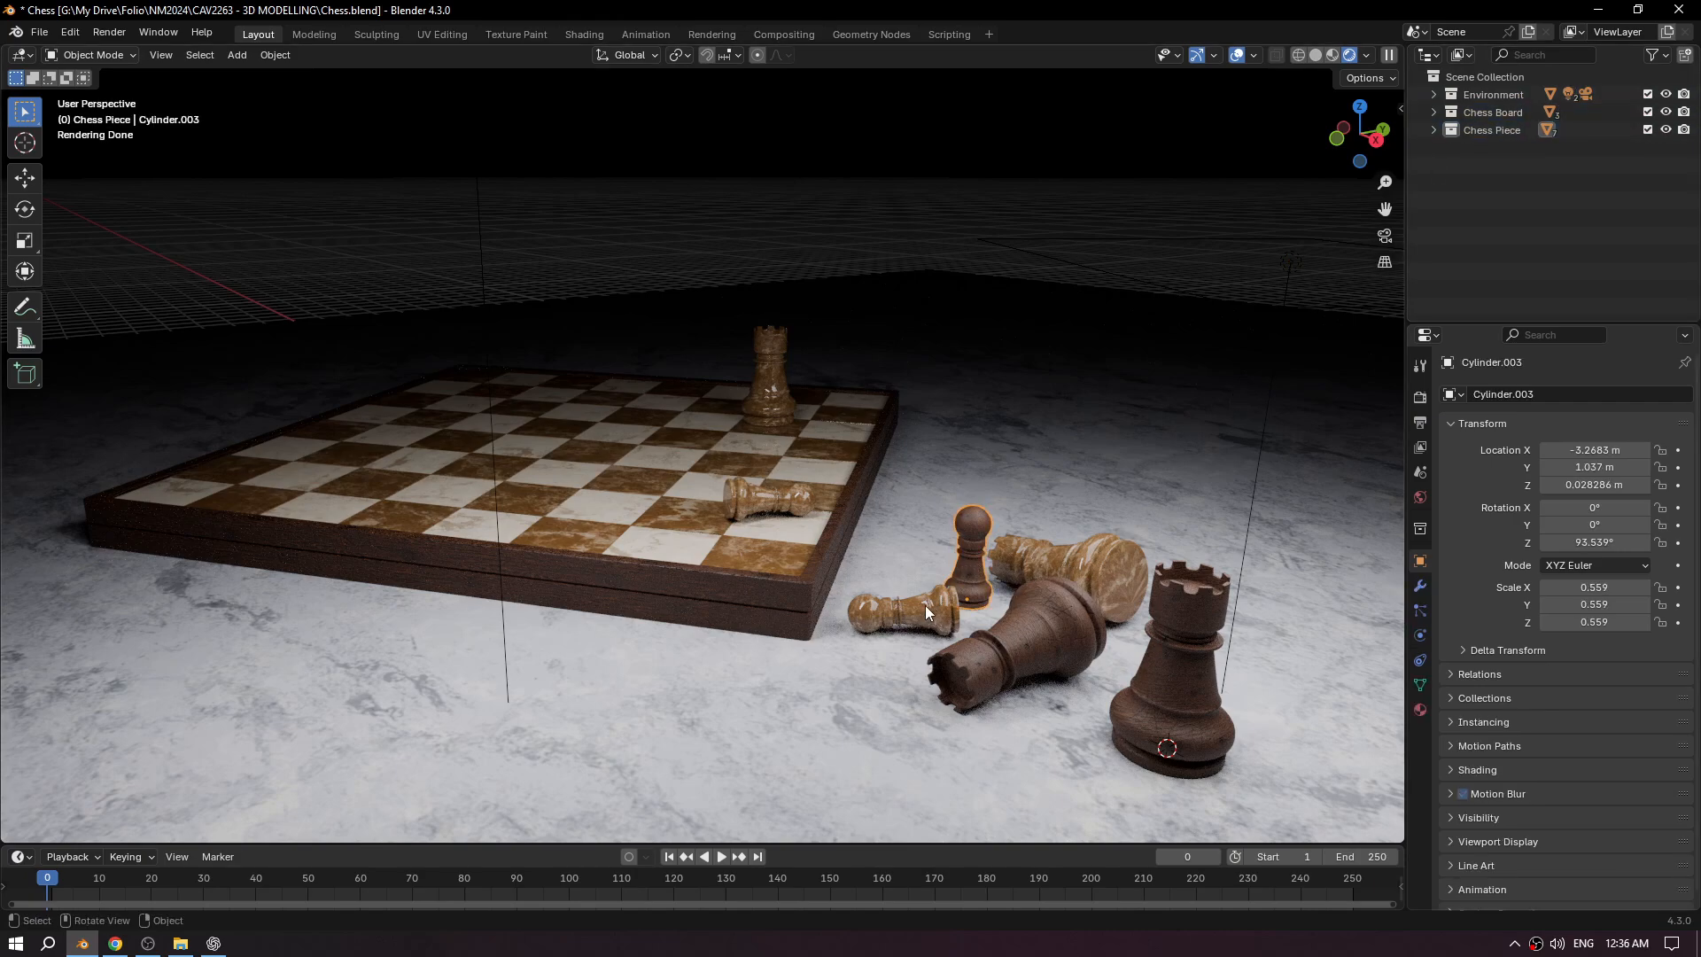
{"action": "left_click", "coordinate": [988, 635]}
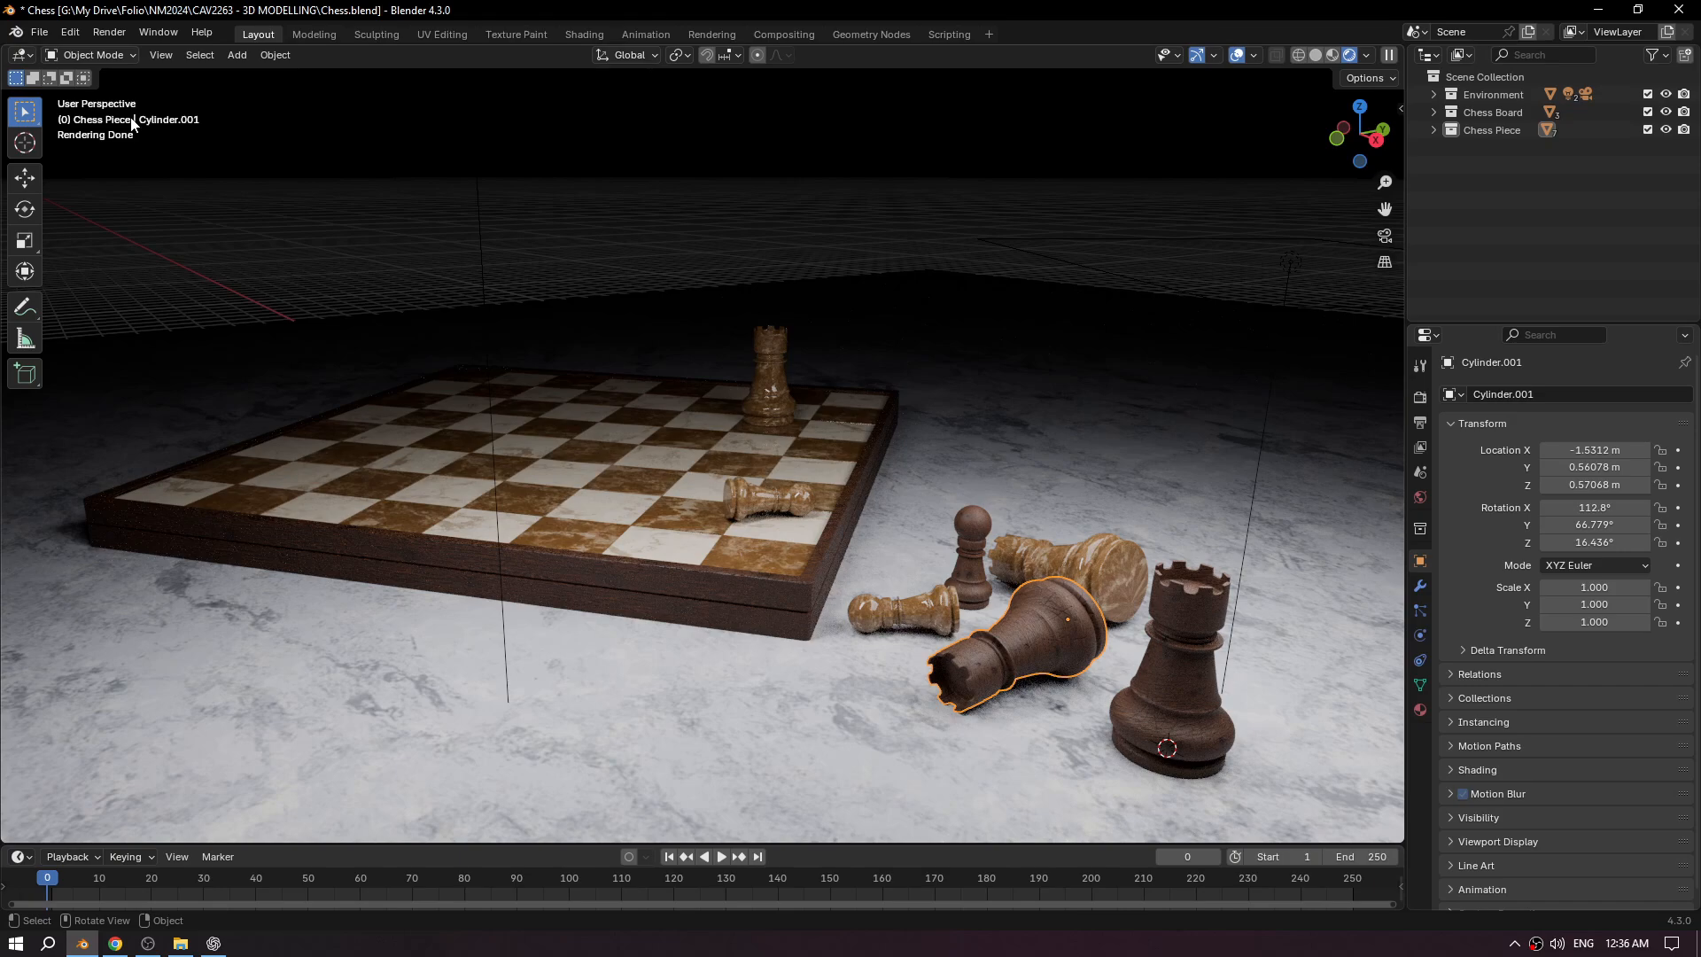
Save the changes to Chess.blend and open Can.blend from the same project folder.
{"action": "left_click", "coordinate": [40, 33]}
{"action": "left_click", "coordinate": [56, 68]}
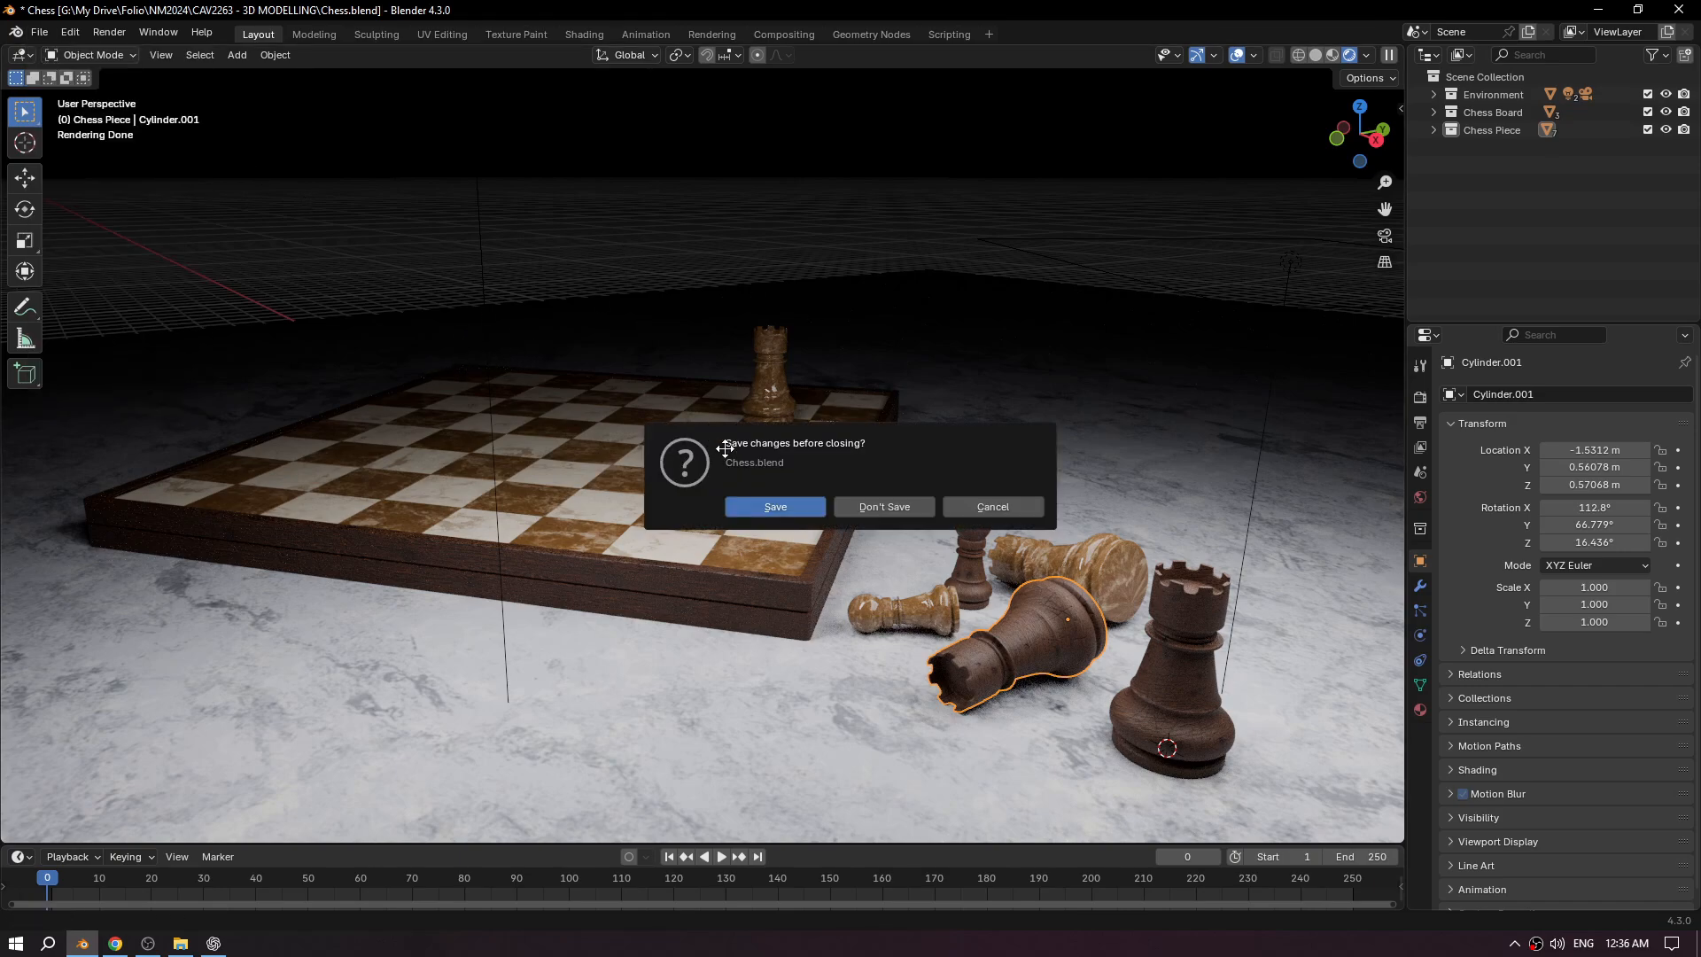
{"action": "left_click", "coordinate": [775, 506]}
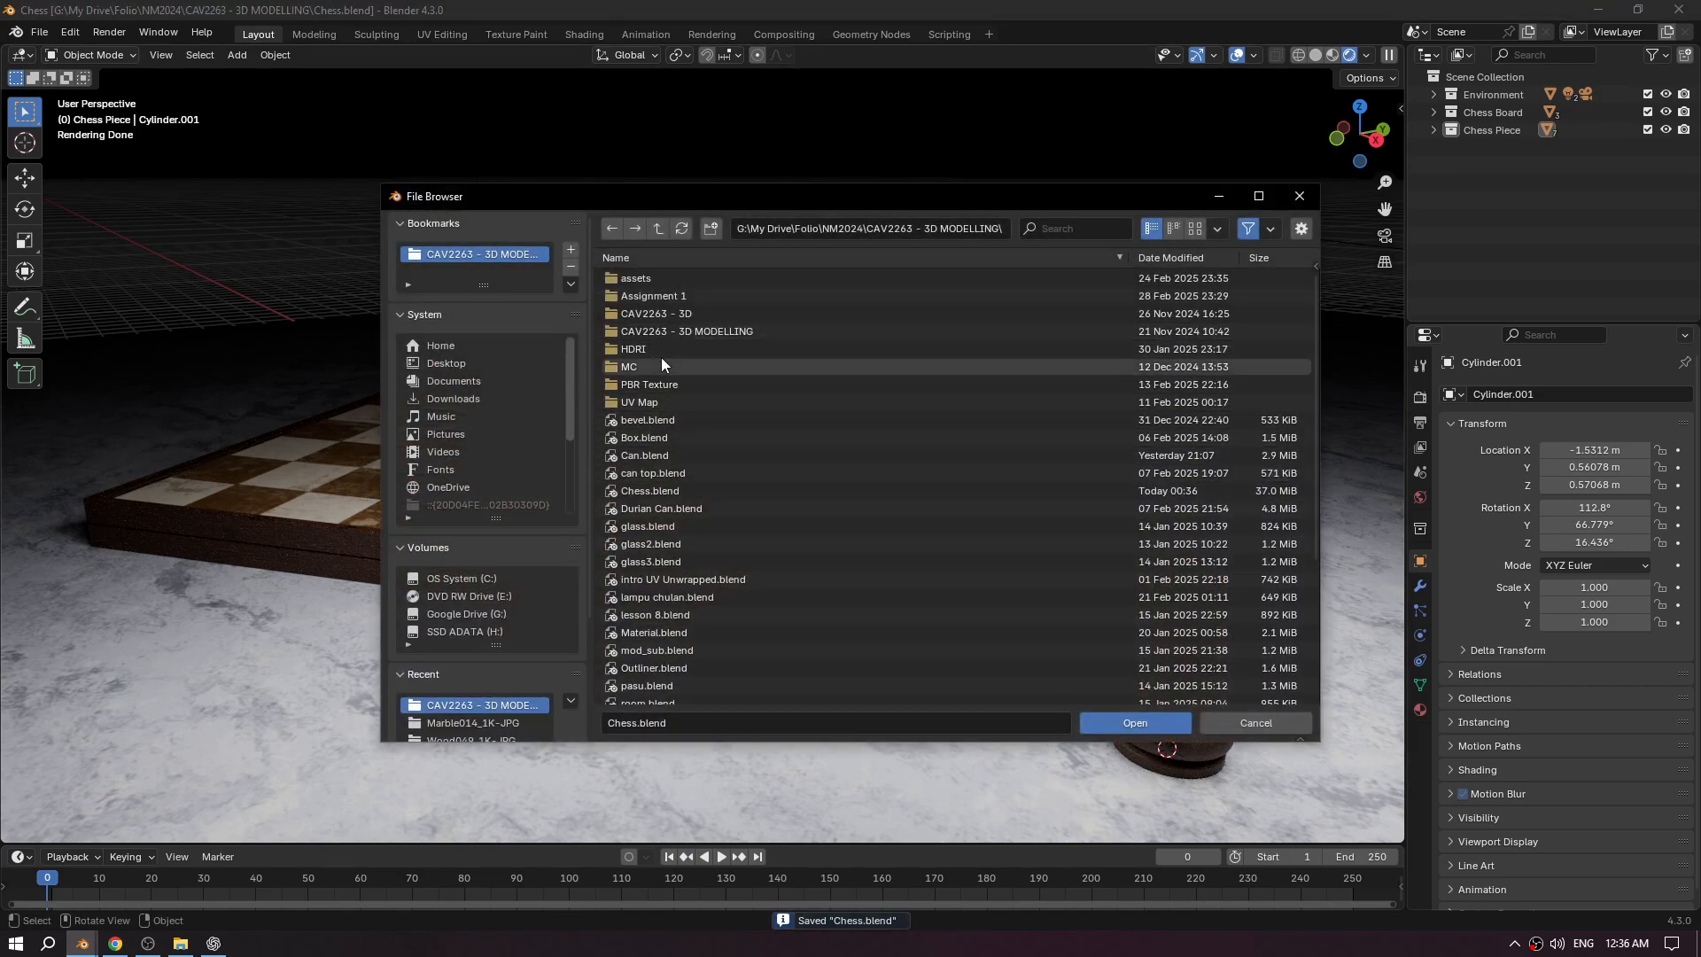
{"action": "double_click", "coordinate": [647, 458]}
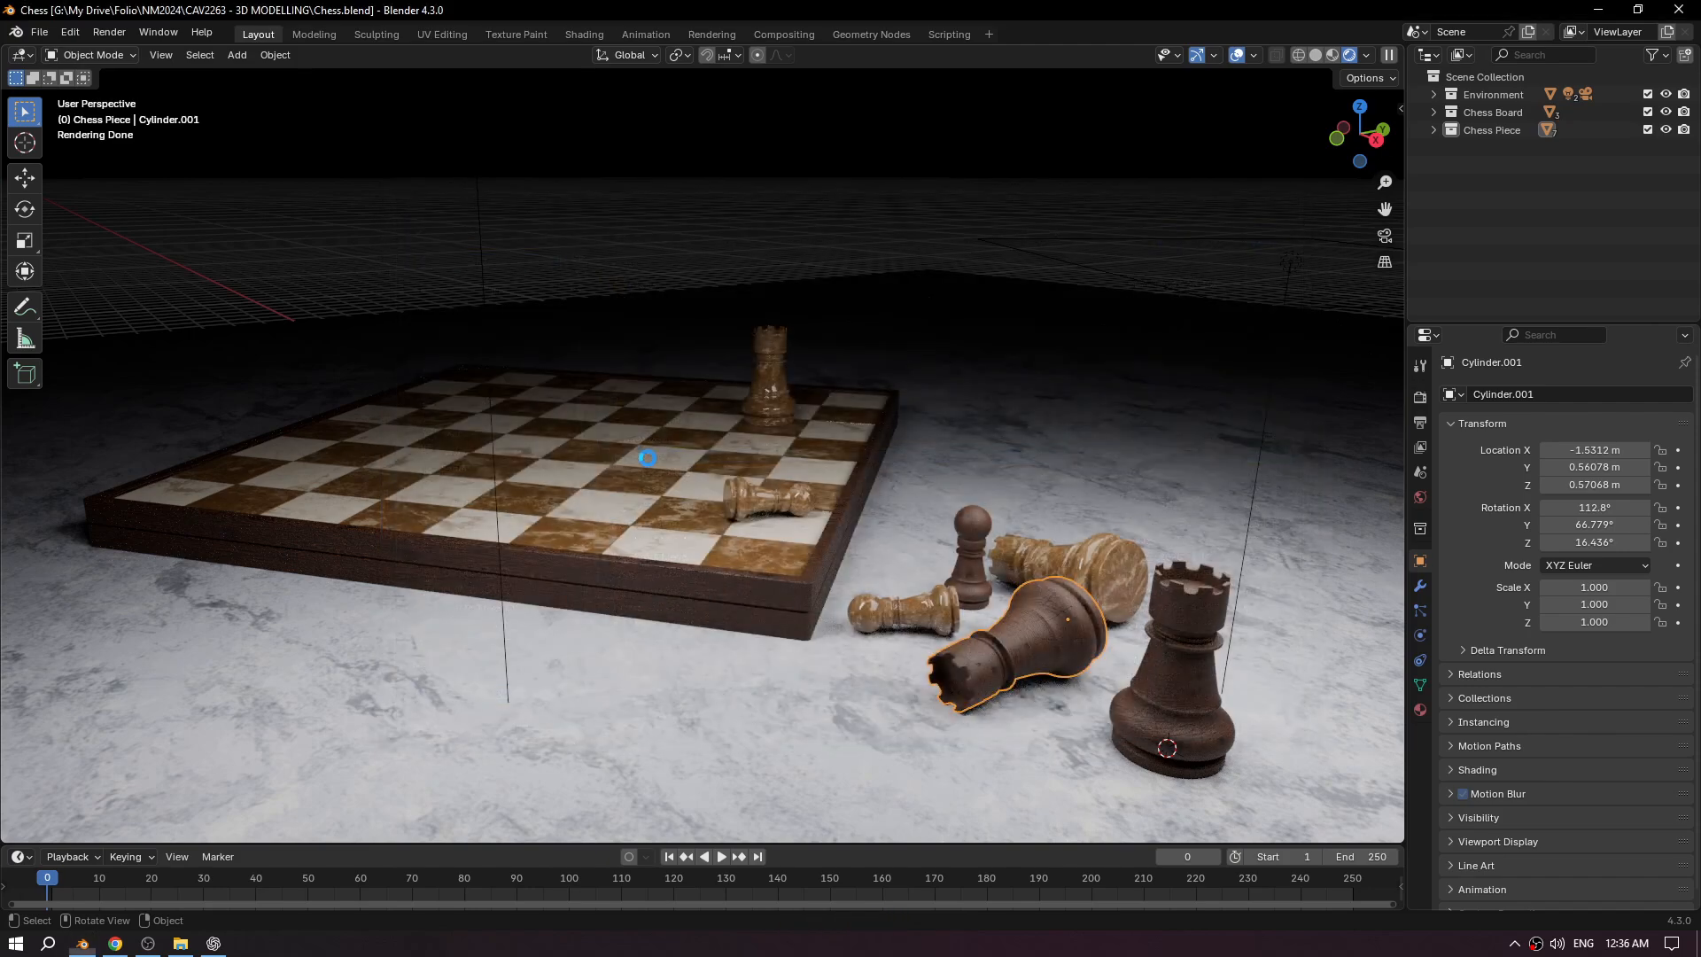
Show the scene in Material Preview shading and select the lying Pepsi can's body together with its lid and pull tab.
{"action": "middle_click_drag", "start_coordinate": [1046, 284], "coordinate": [977, 323]}
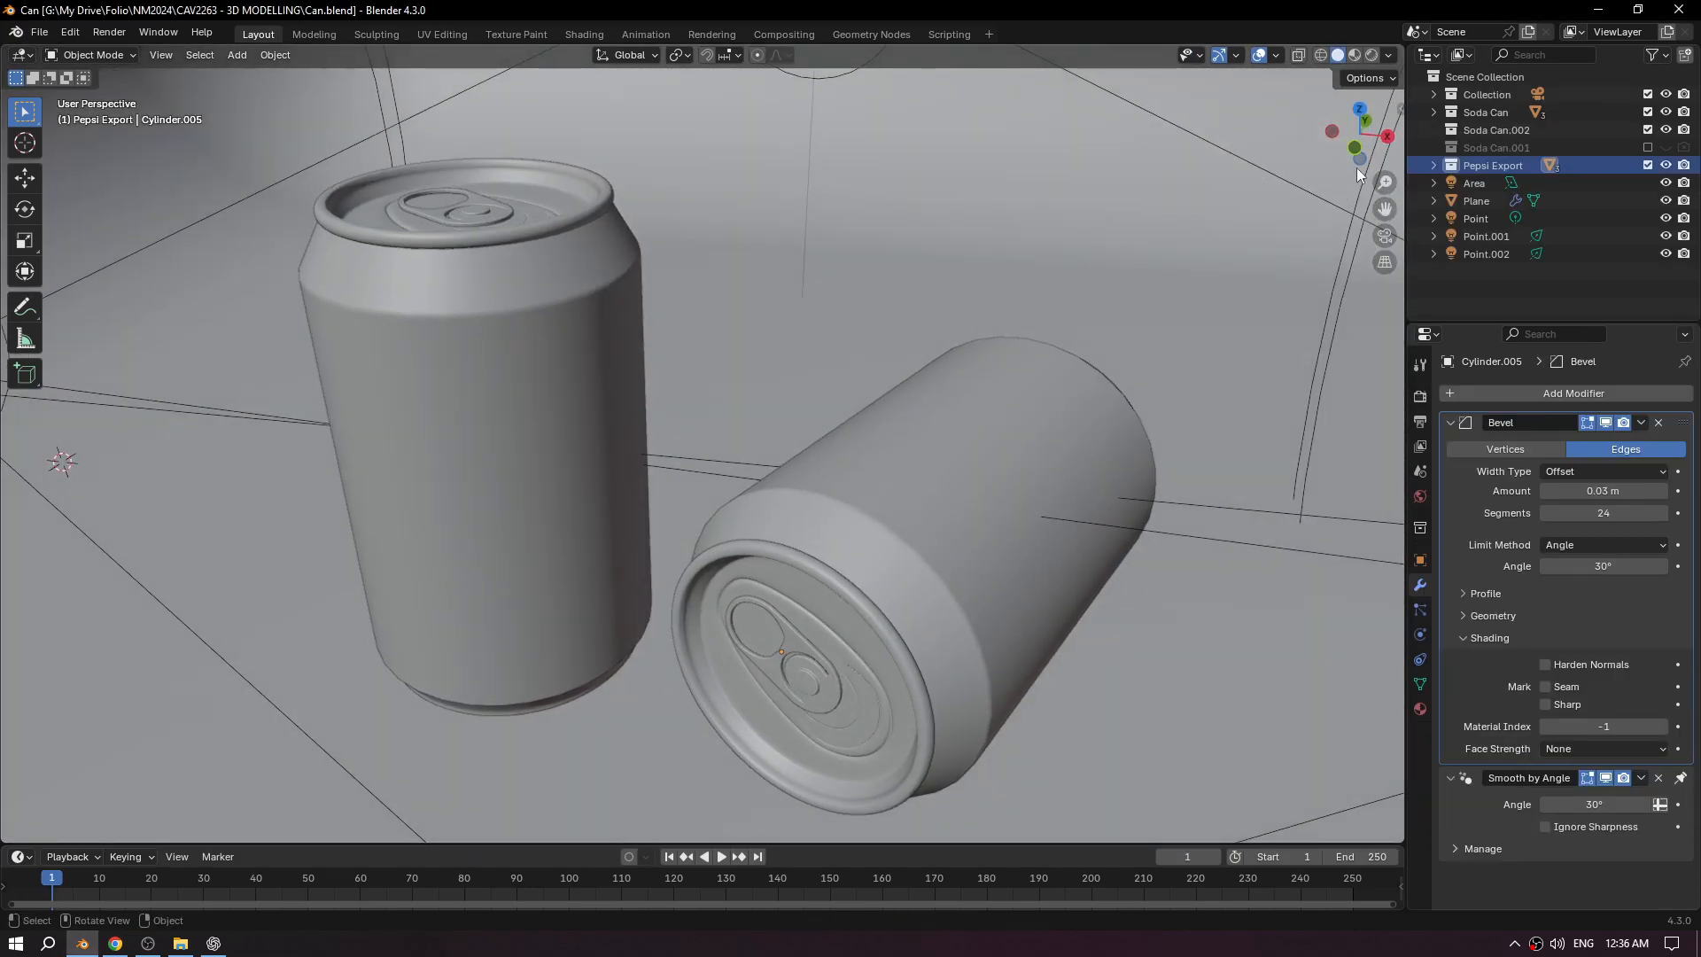
{"action": "left_click", "coordinate": [1355, 55]}
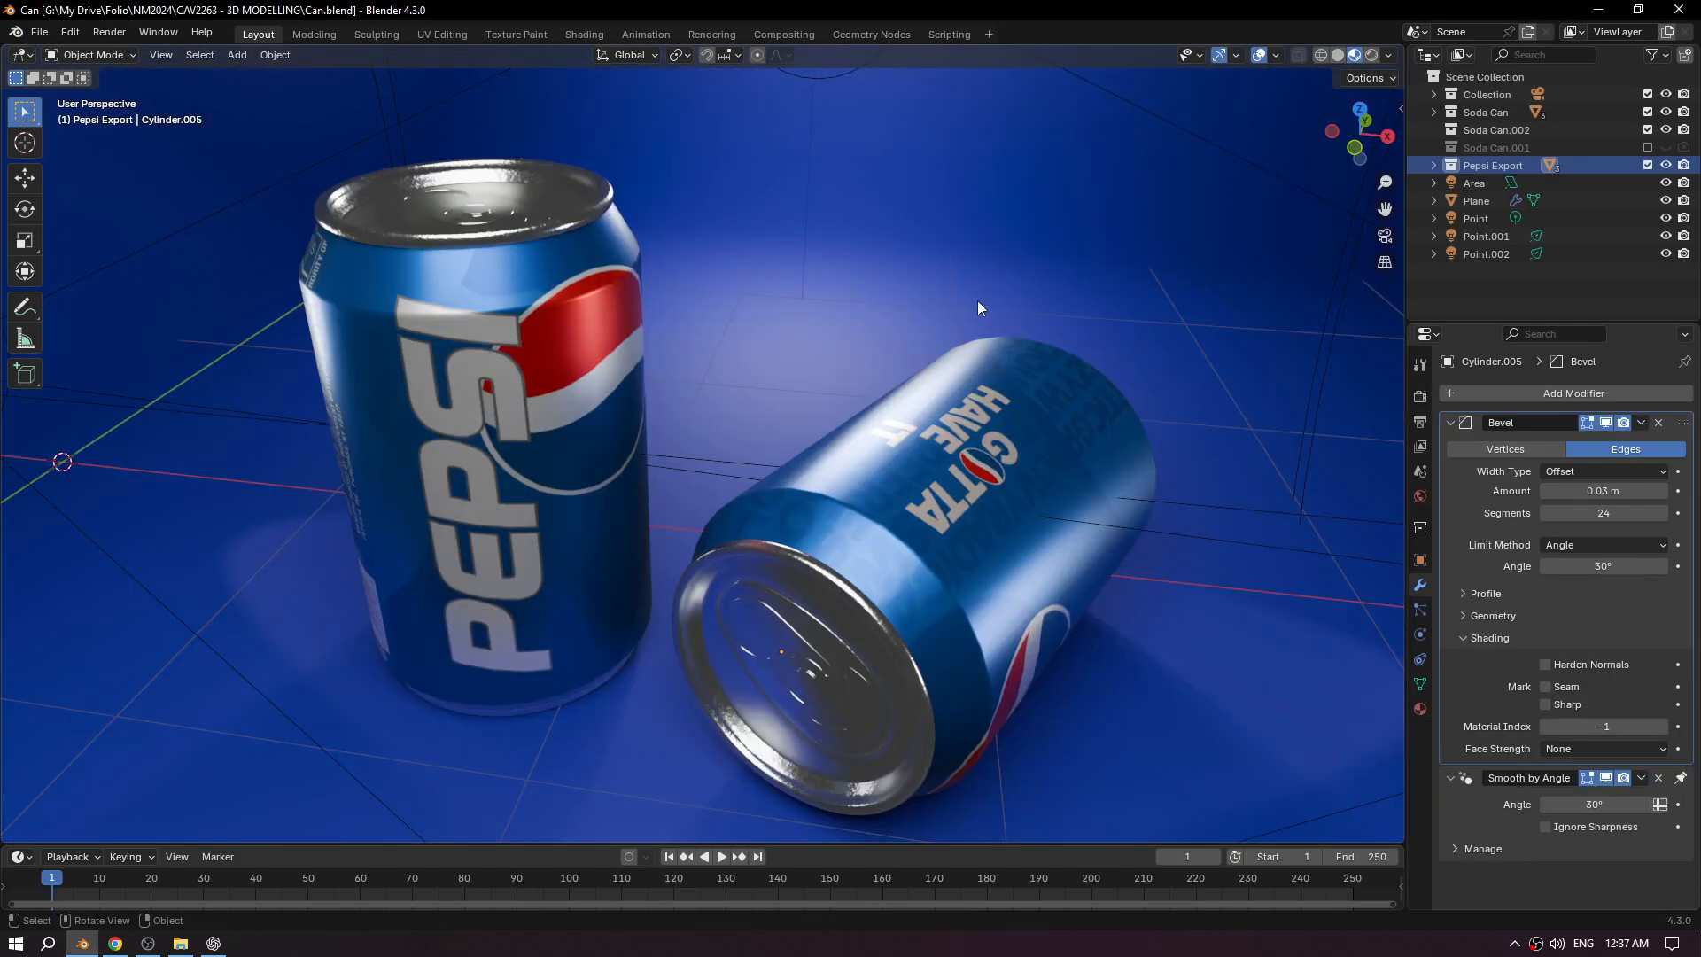
{"action": "left_click", "coordinate": [968, 461]}
{"action": "scroll", "coordinate": [1018, 462], "scroll_direction": "down", "scroll_amount": 1}
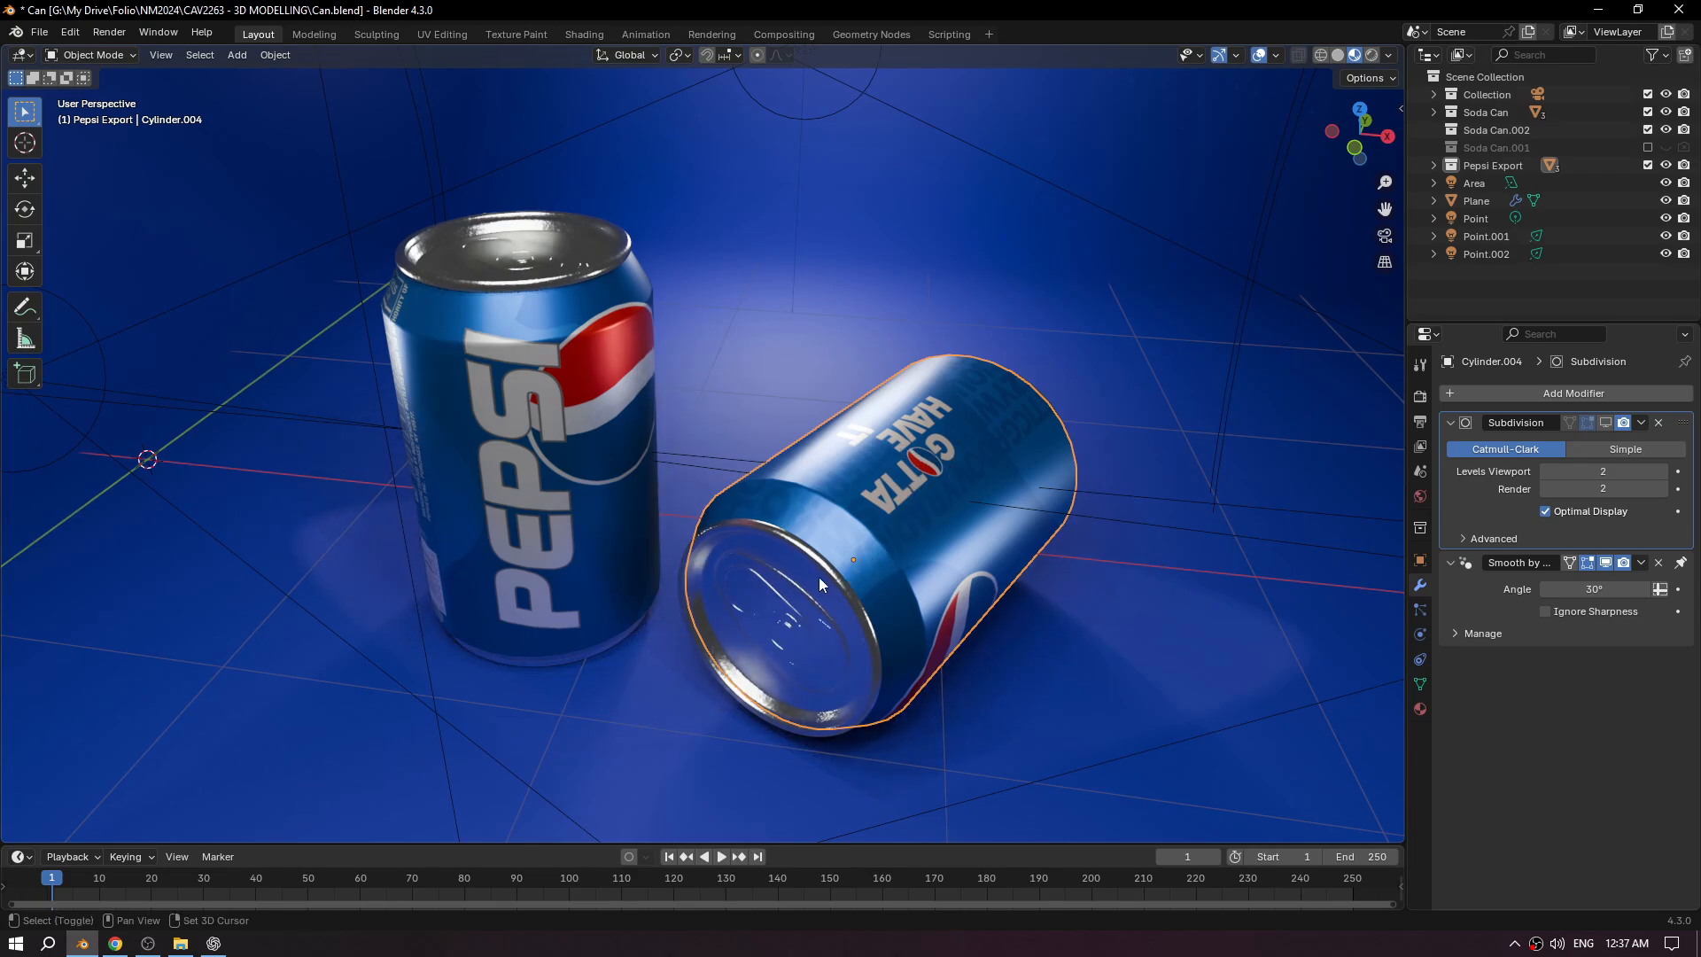
{"action": "left_click", "coordinate": [779, 605], "text": "shift"}
{"action": "middle_click_drag", "start_coordinate": [900, 497], "coordinate": [1020, 470]}
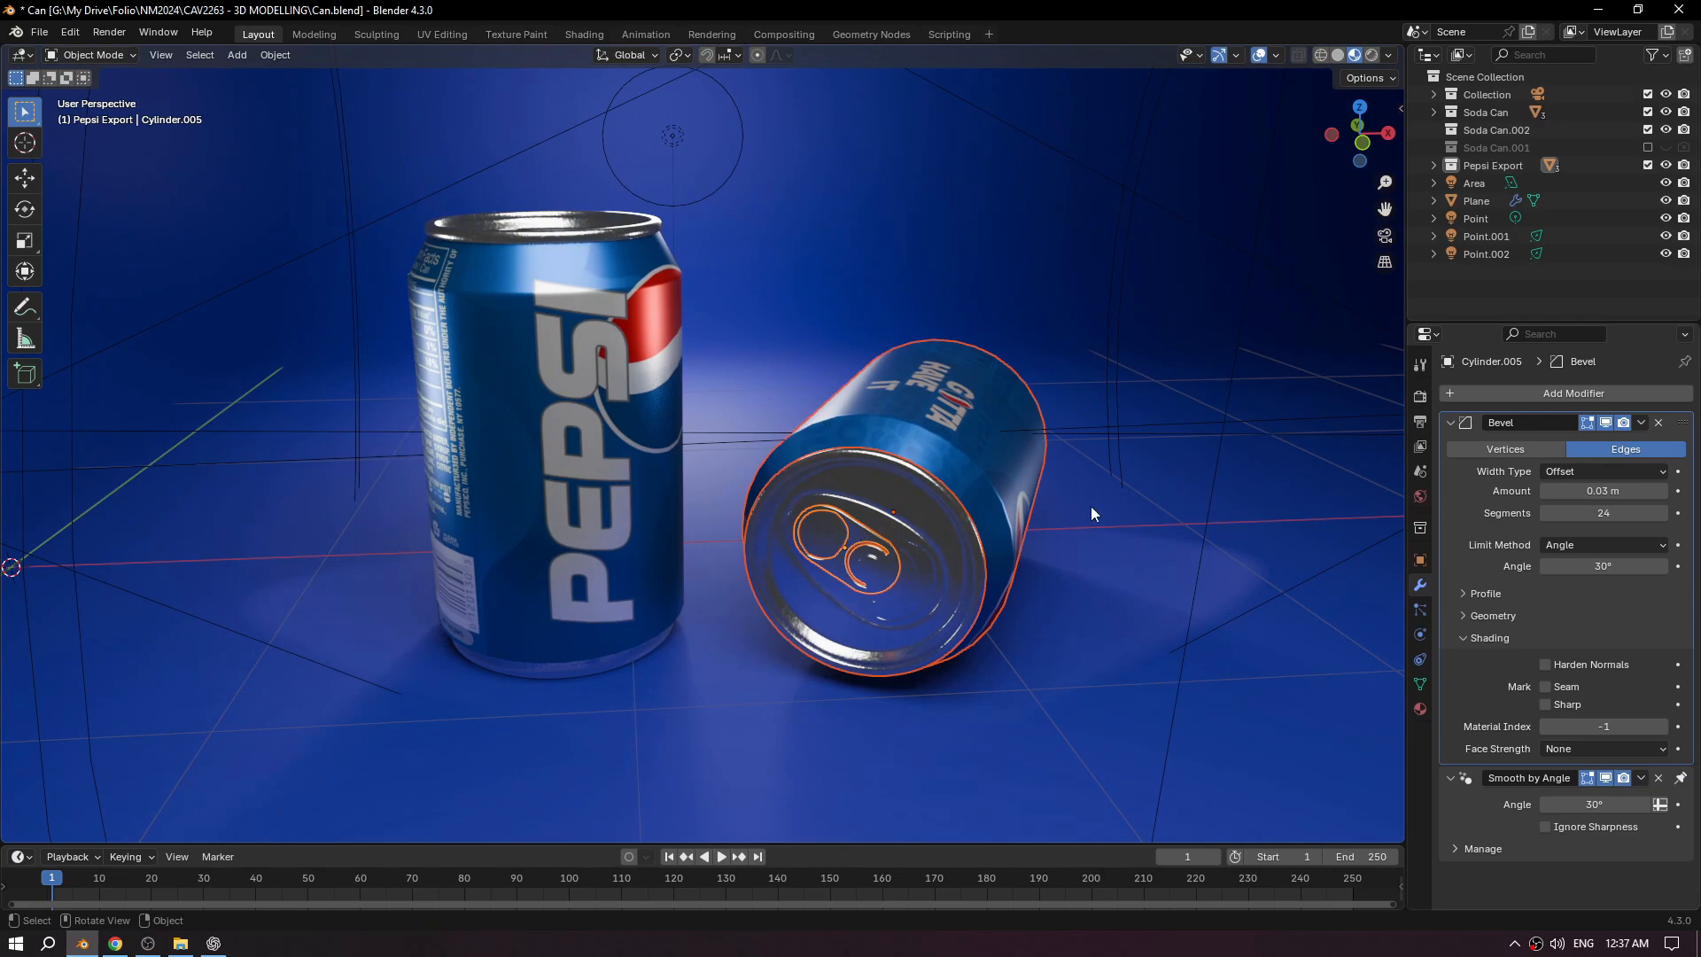
{"action": "scroll", "coordinate": [650, 567], "scroll_direction": "down", "scroll_amount": 6}
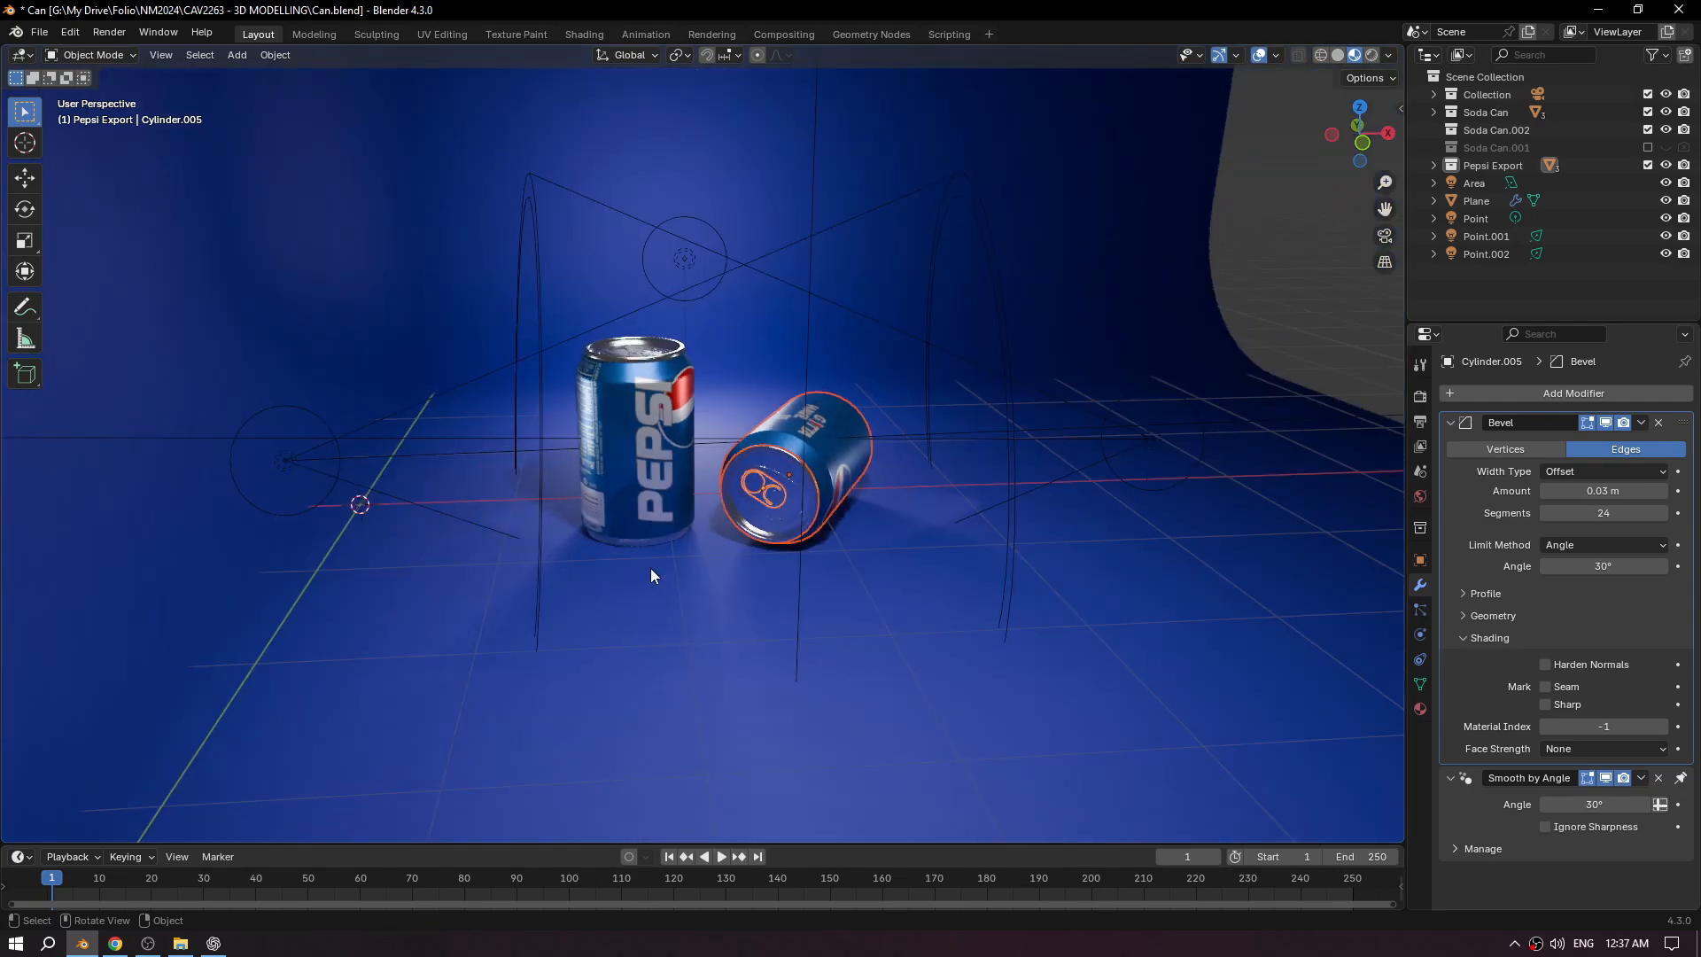
{"action": "scroll", "coordinate": [1019, 427], "scroll_direction": "up", "scroll_amount": 8}
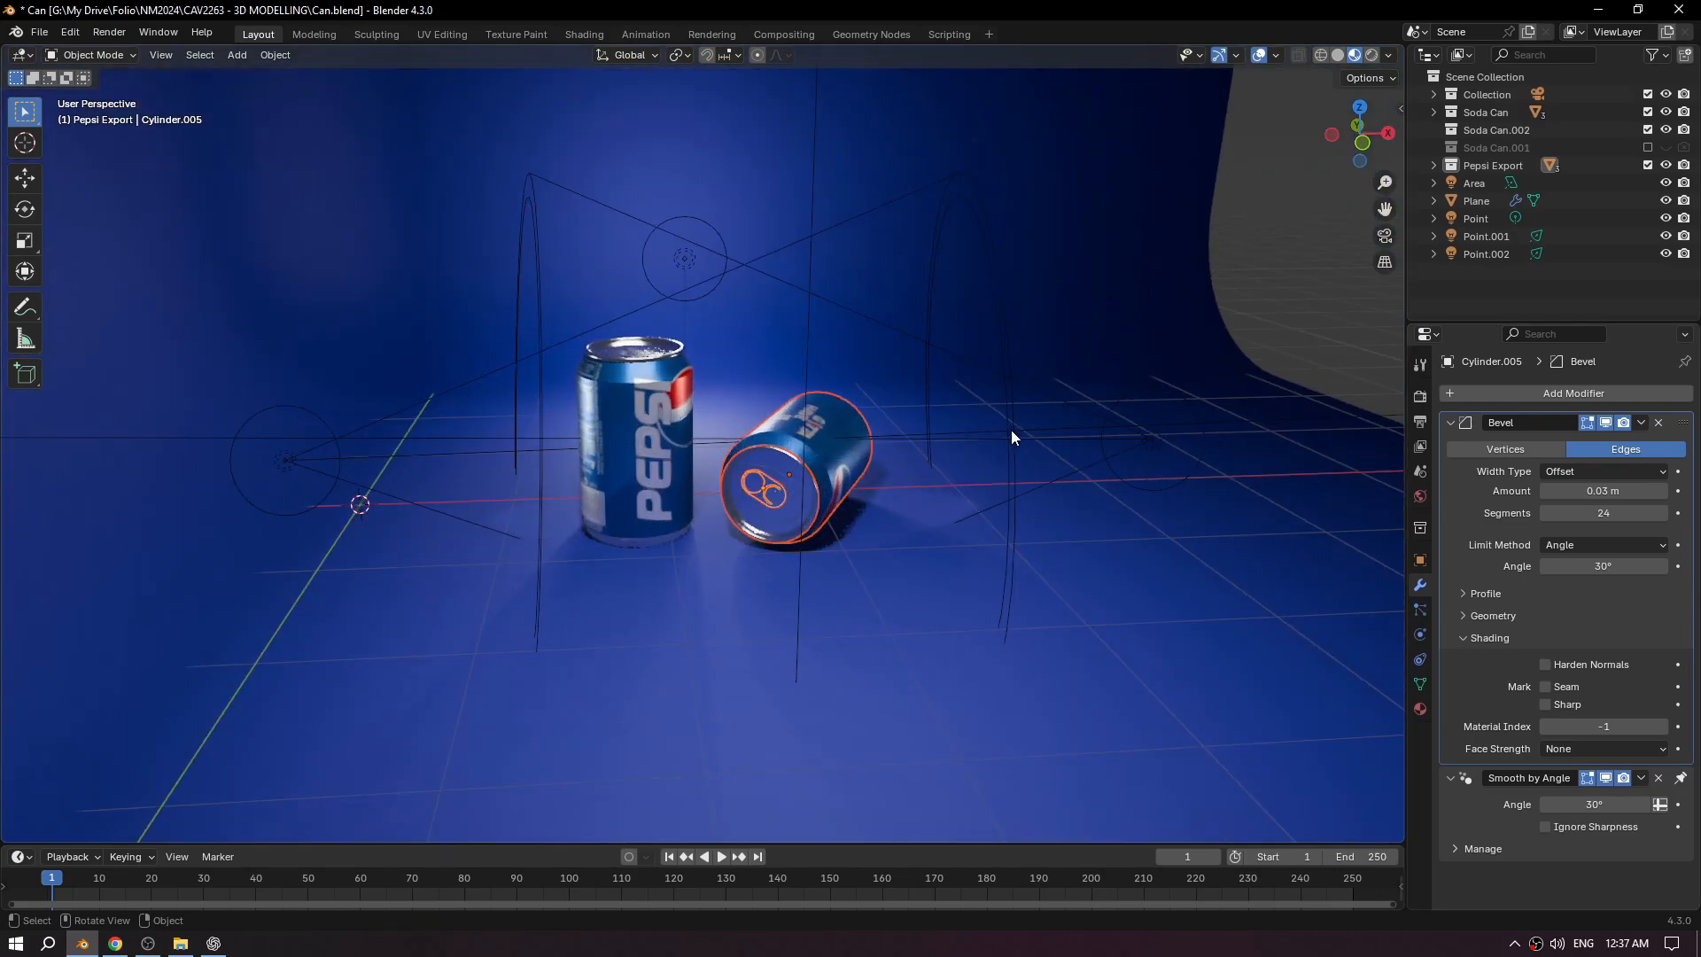
{"action": "middle_click_drag", "start_coordinate": [1061, 424], "coordinate": [1005, 433]}
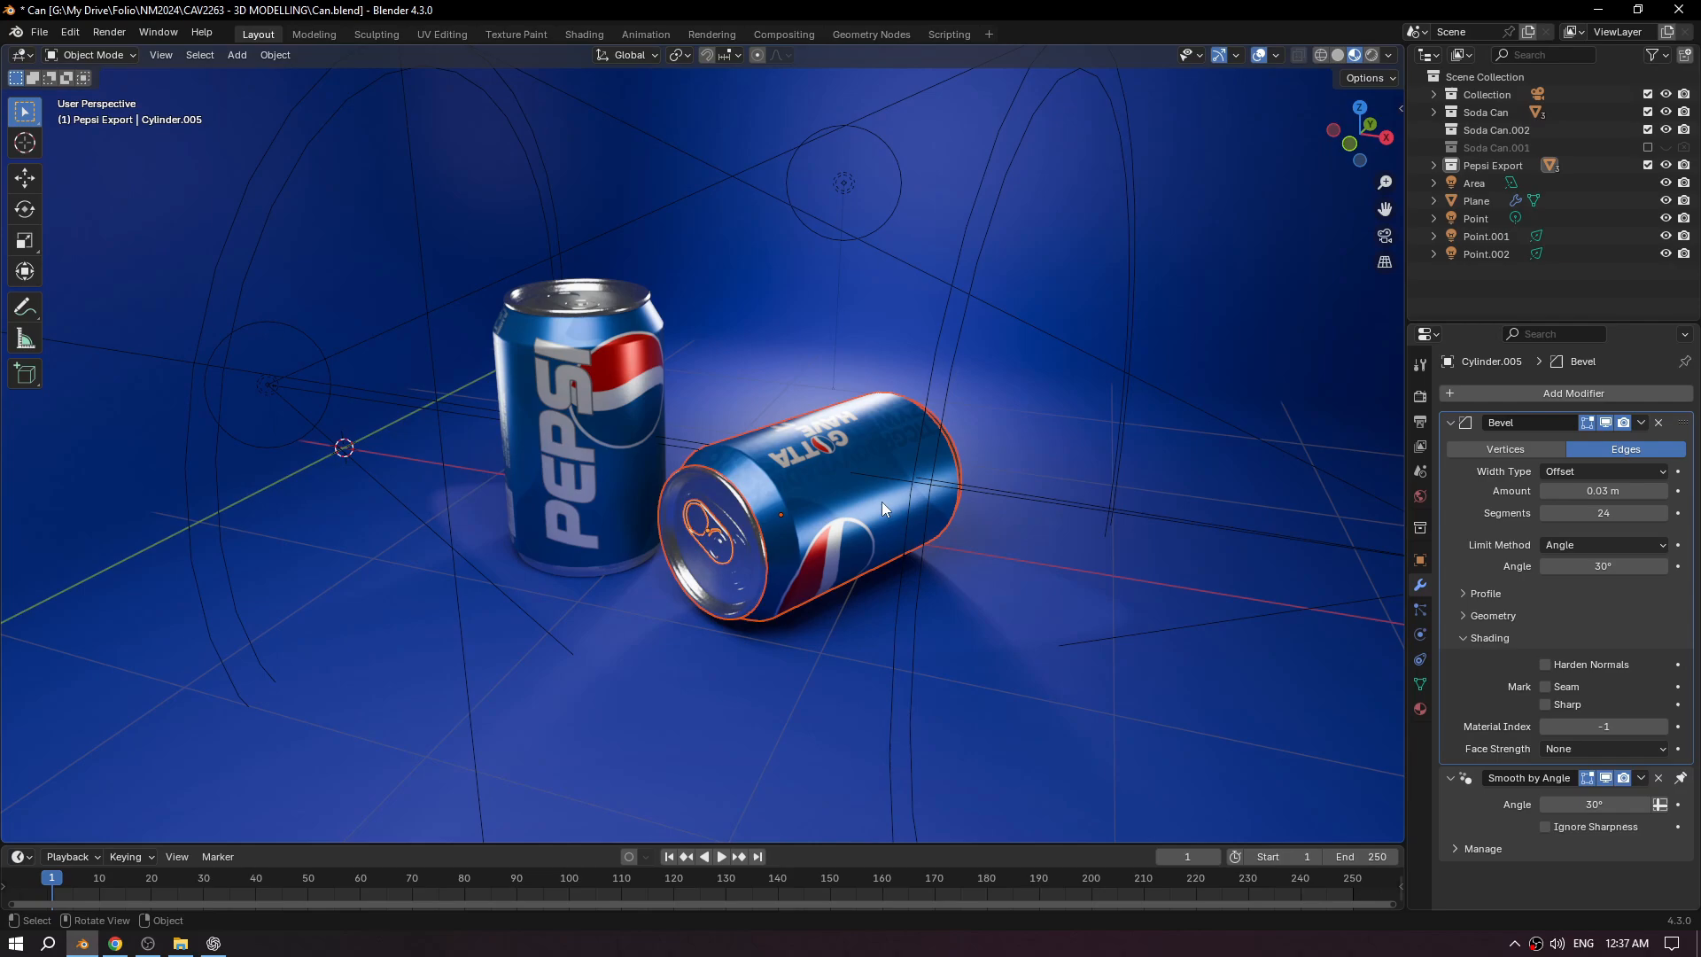
{"action": "scroll", "coordinate": [892, 496], "scroll_direction": "up", "scroll_amount": 1}
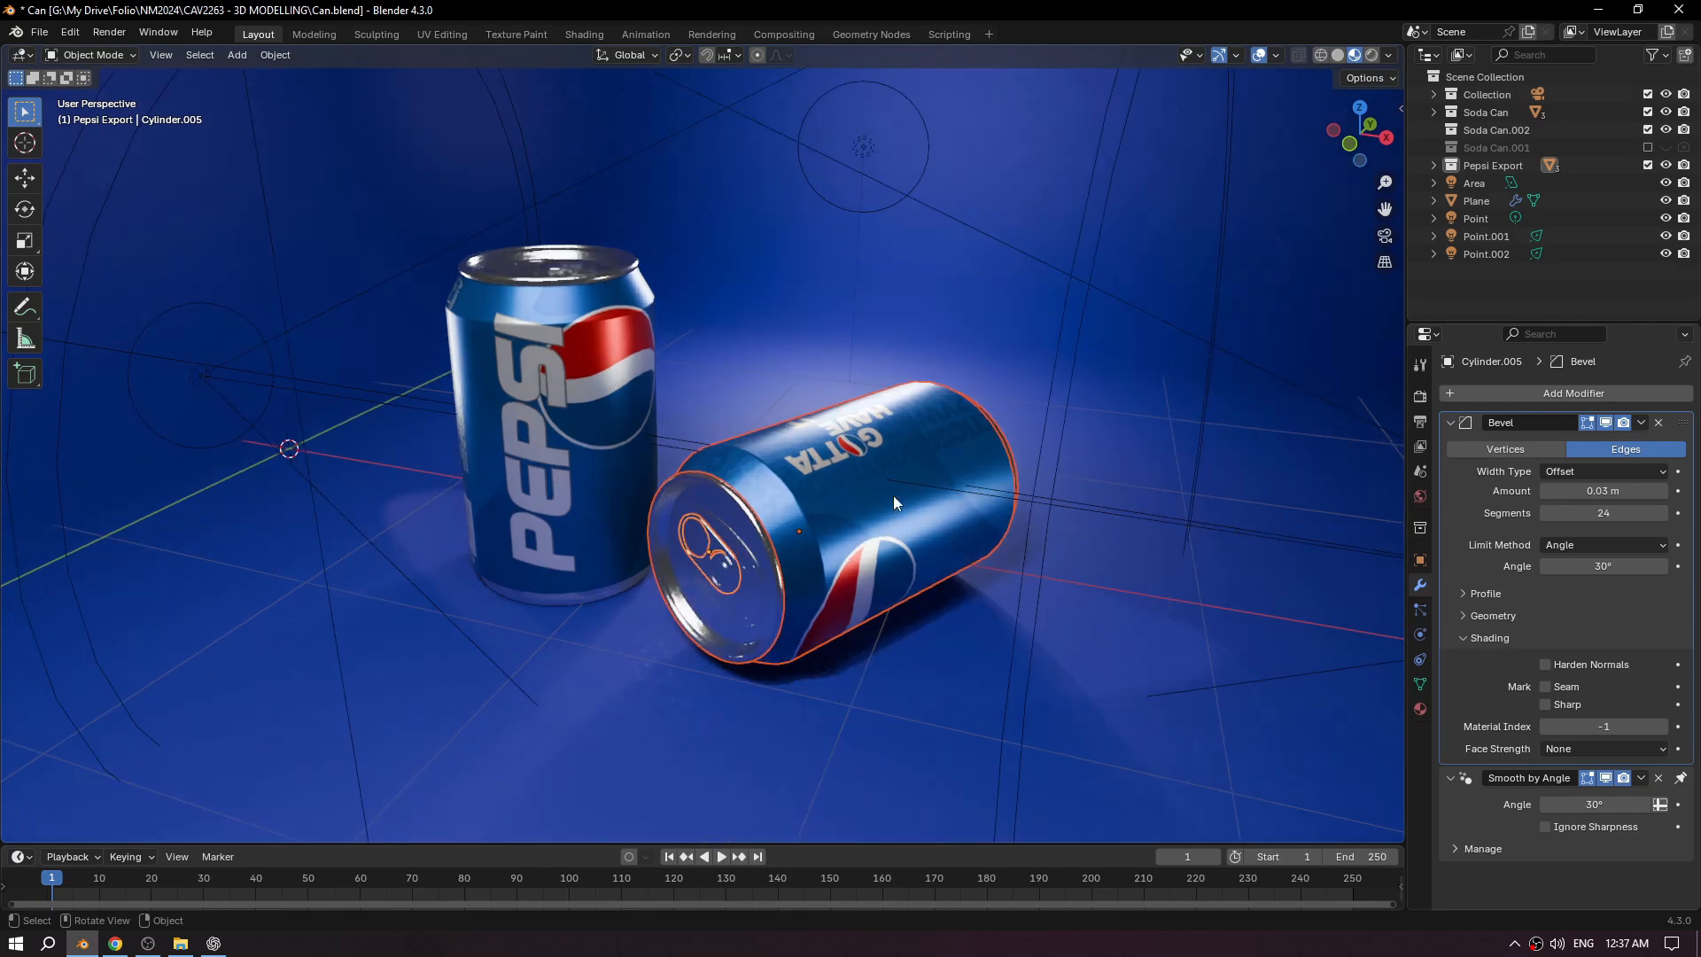
Move the selected can parts to a new collection named "Pepsi Eksport", then collapse and select that collection.
{"action": "right_click", "coordinate": [806, 493]}
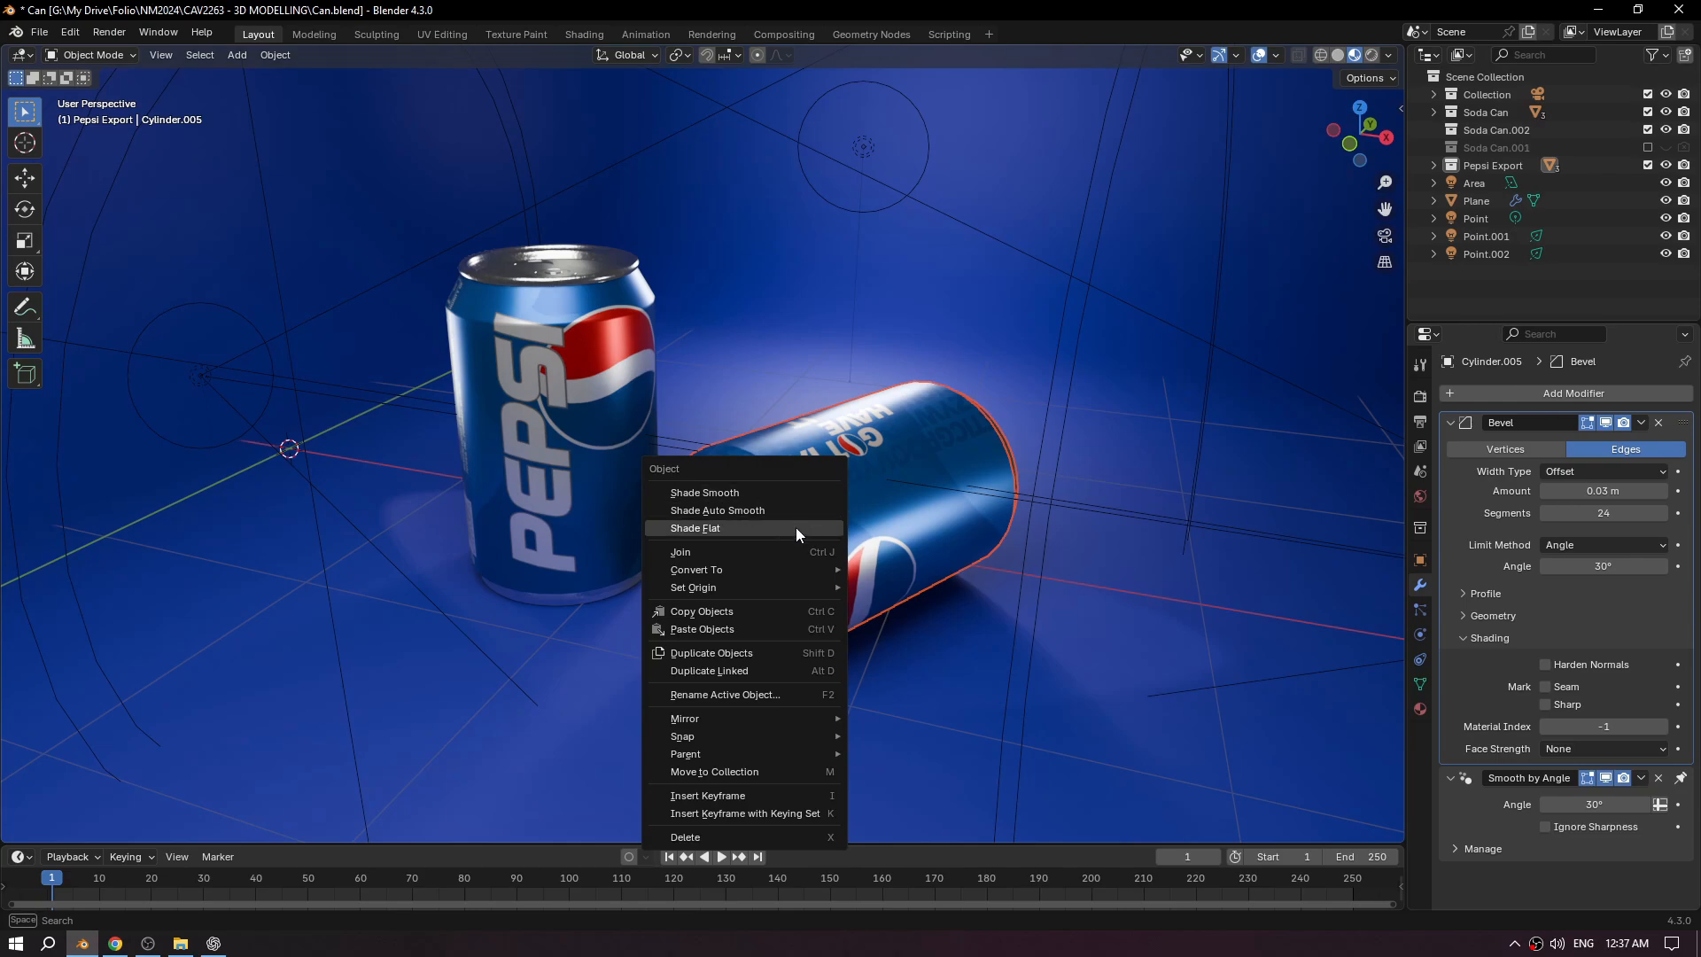
{"action": "left_click", "coordinate": [732, 771]}
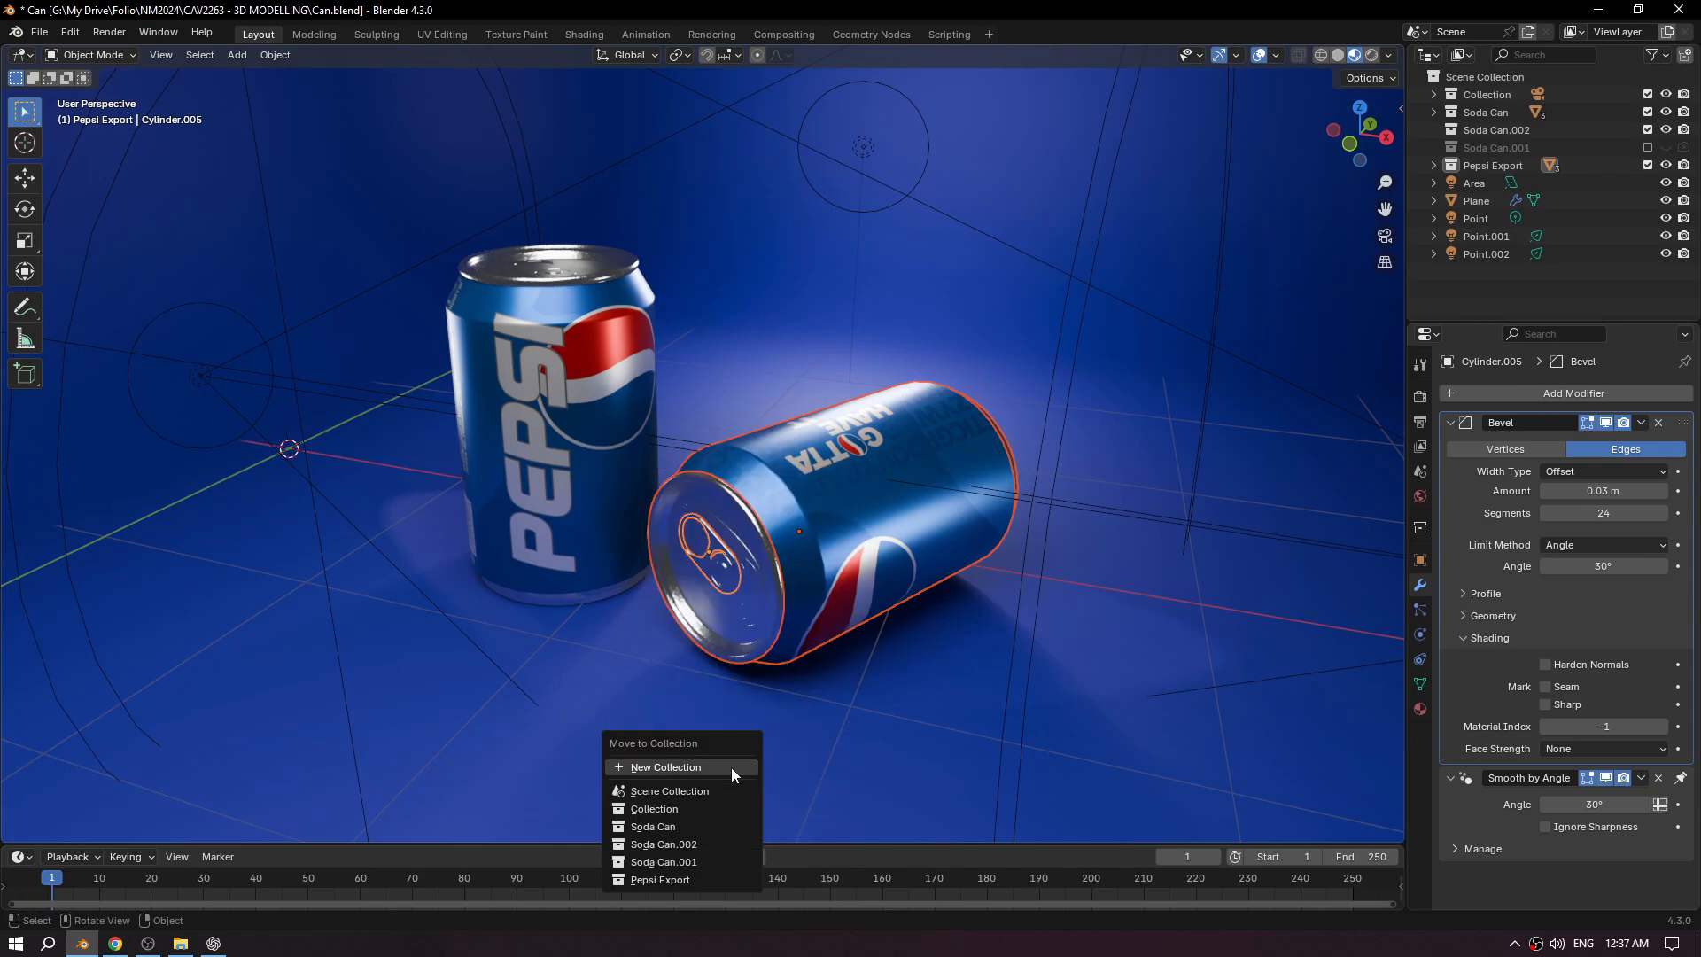
{"action": "left_click", "coordinate": [655, 767]}
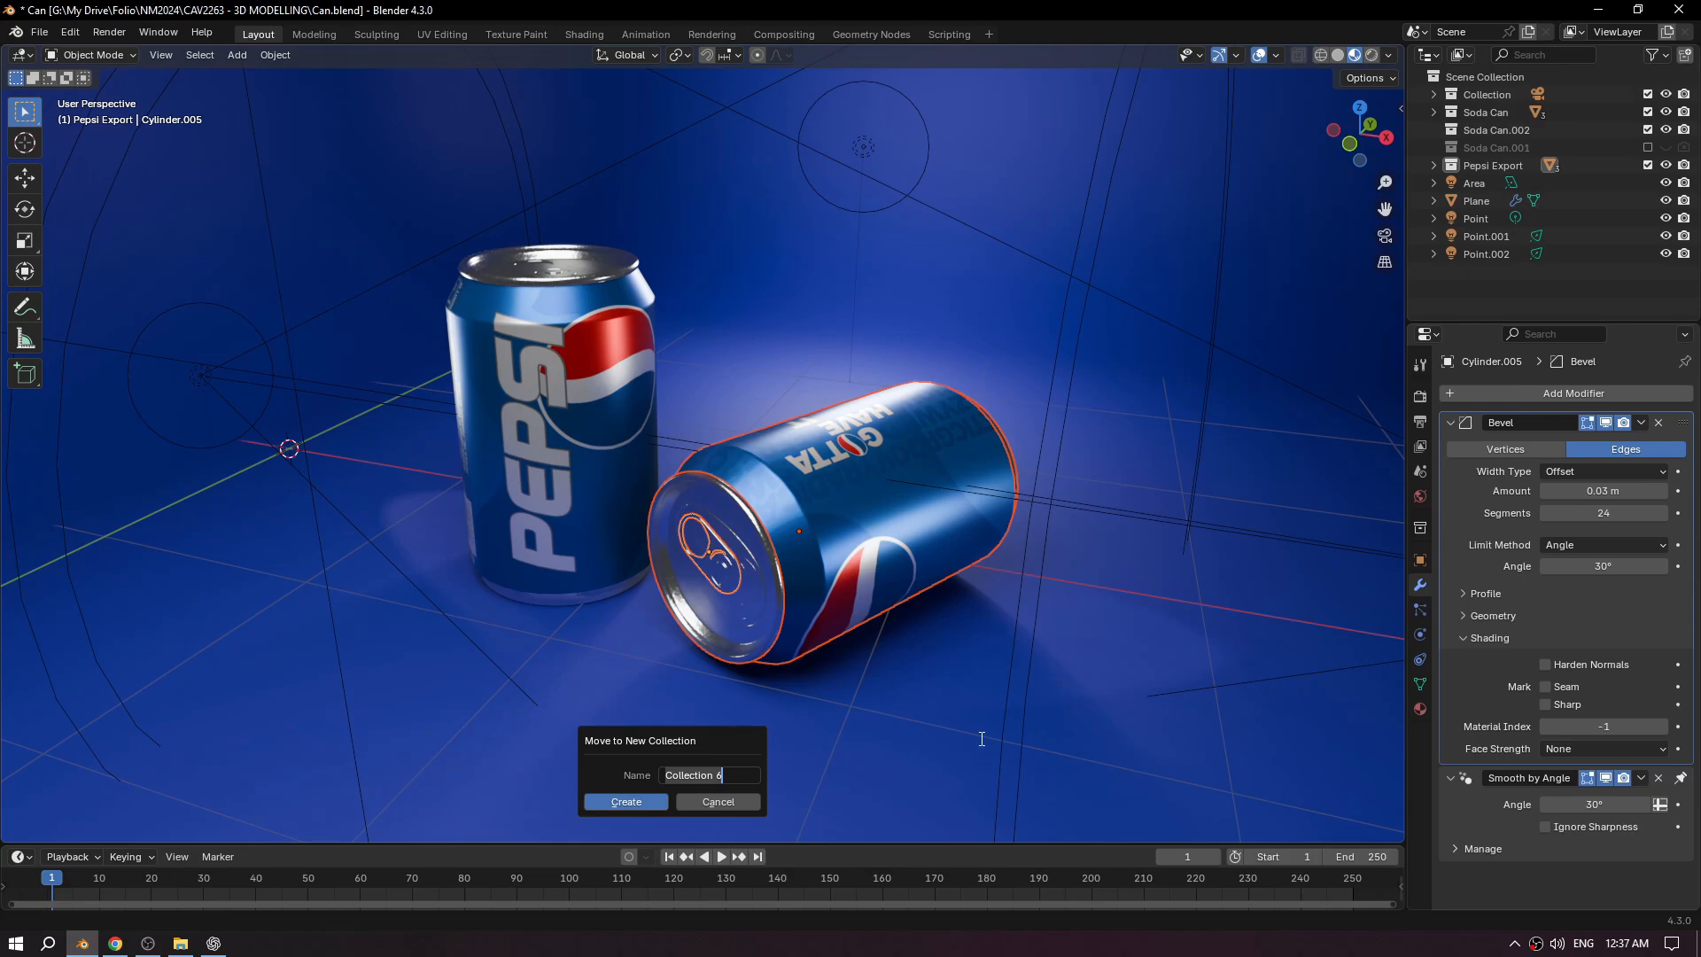
{"action": "key", "text": "BackSpace"}
{"action": "type", "text": "Pepsi Eksport"}
{"action": "left_click", "coordinate": [629, 800]}
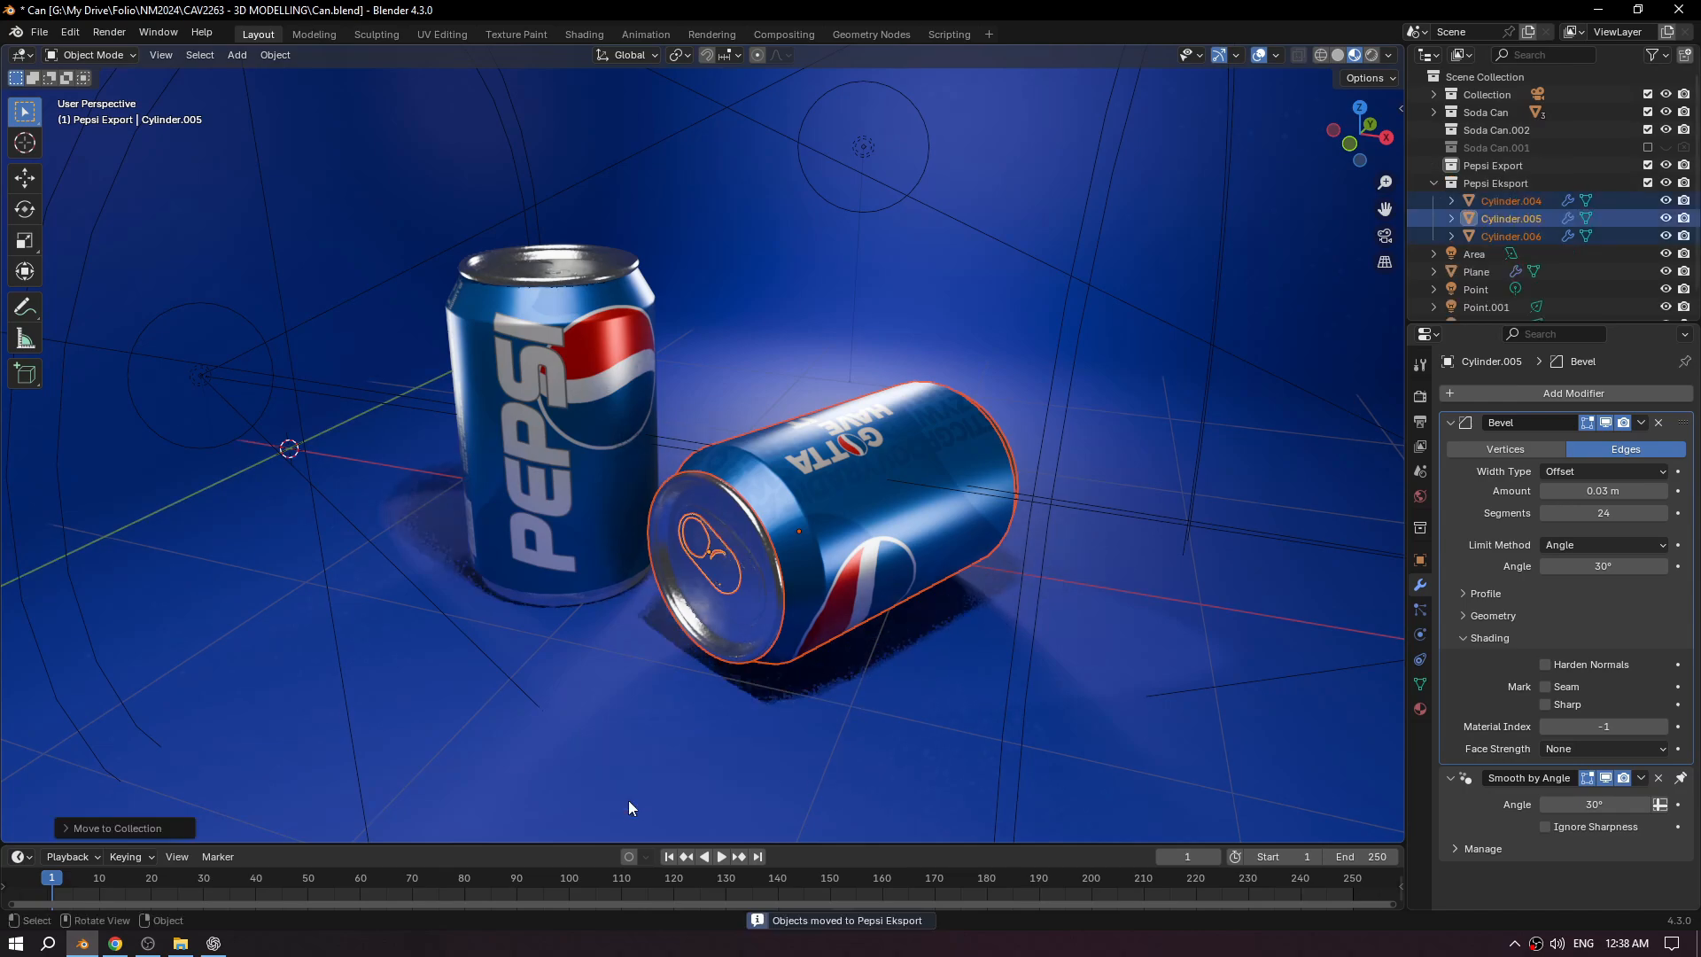
{"action": "left_click", "coordinate": [1430, 183]}
{"action": "left_click", "coordinate": [1504, 182]}
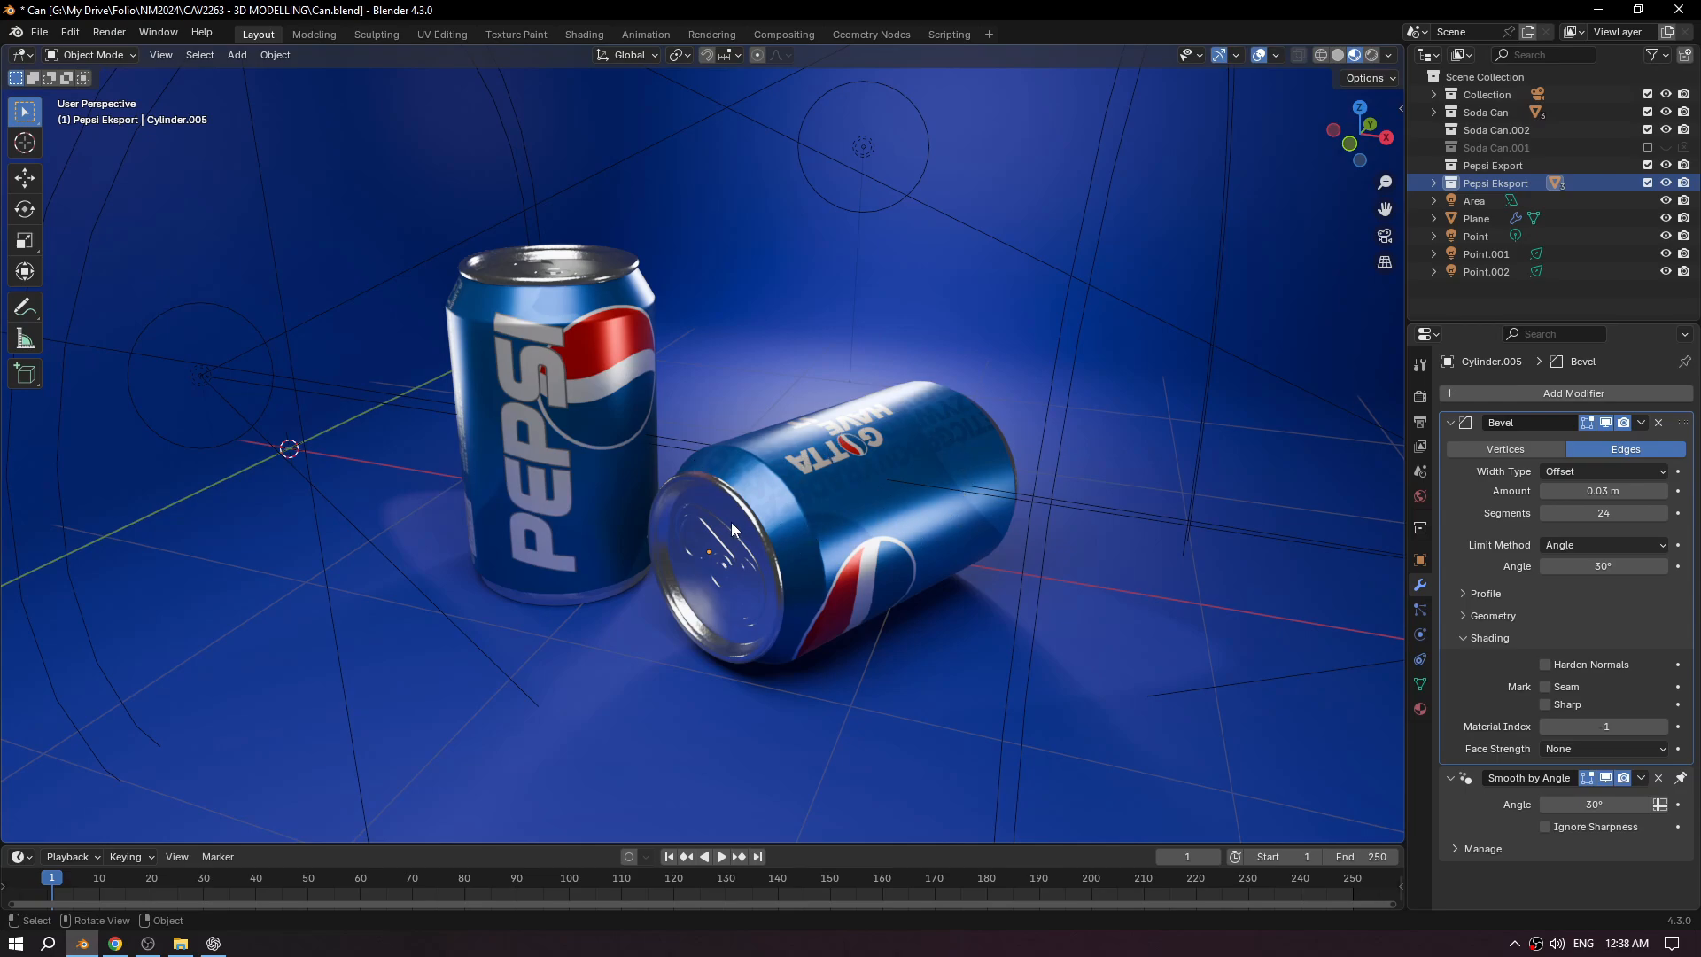
Turn off Automatically Pack Resources for the file's external data.
{"action": "left_click", "coordinate": [33, 35]}
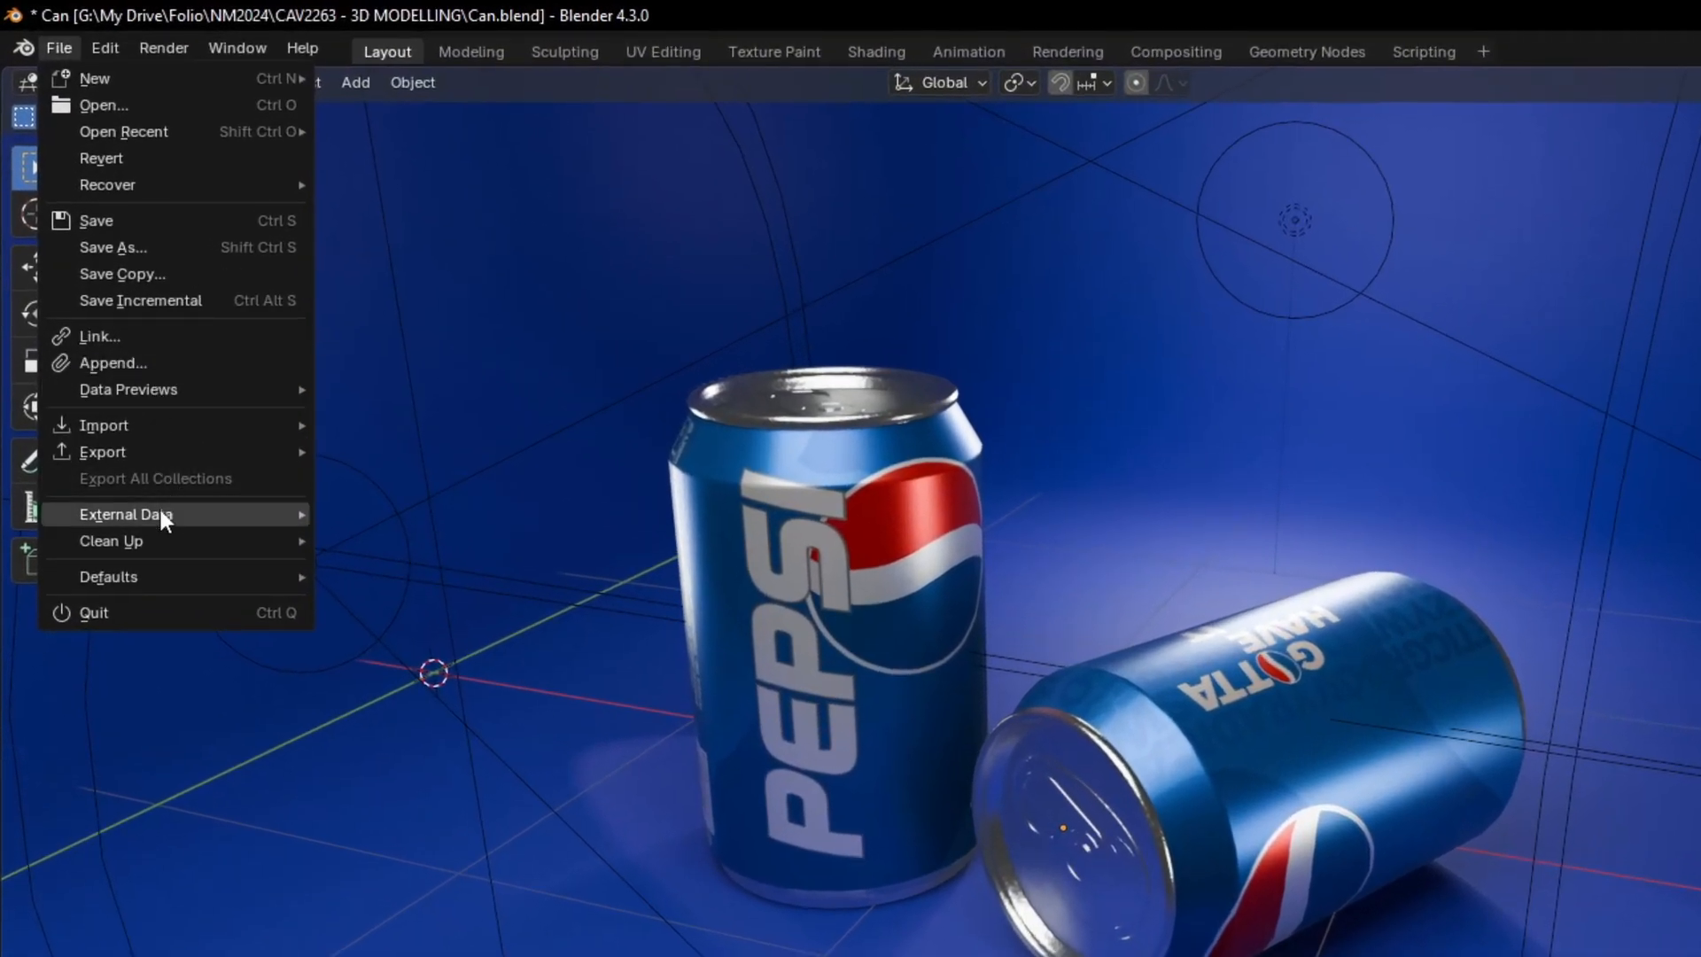
{"action": "mouse_move", "coordinate": [105, 342]}
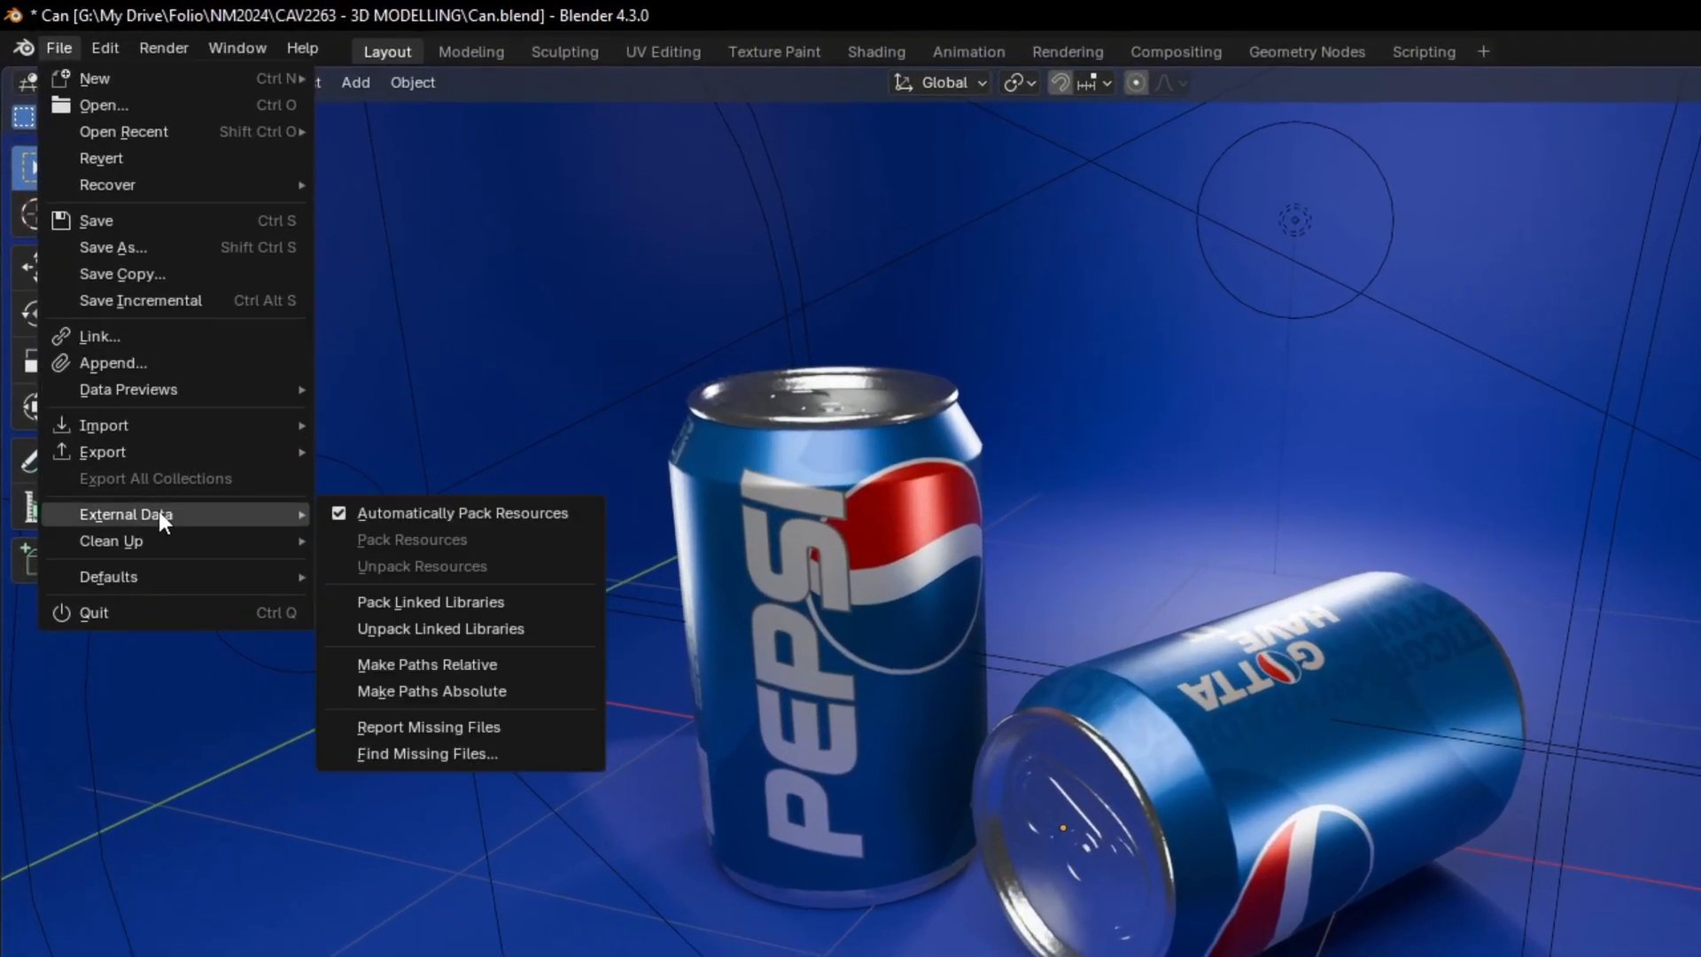
{"action": "left_click", "coordinate": [340, 521]}
Enable Automatically Pack Resources for the external data and check that the option is on.
{"action": "left_click", "coordinate": [59, 48]}
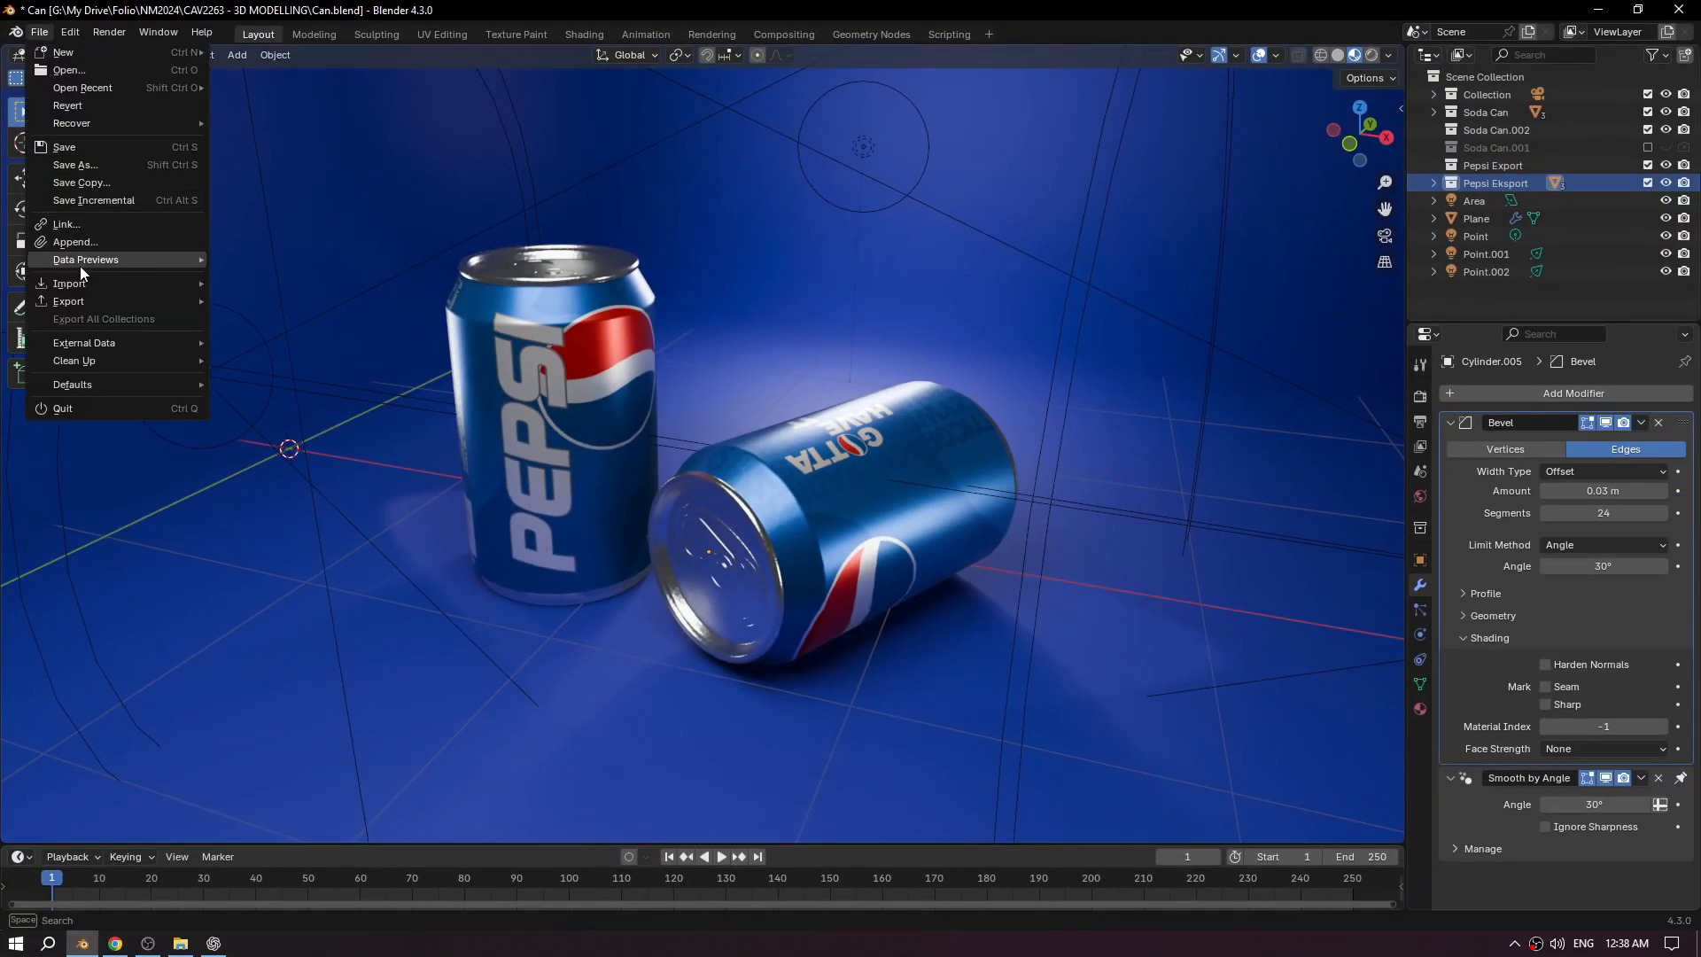
{"action": "mouse_move", "coordinate": [124, 342]}
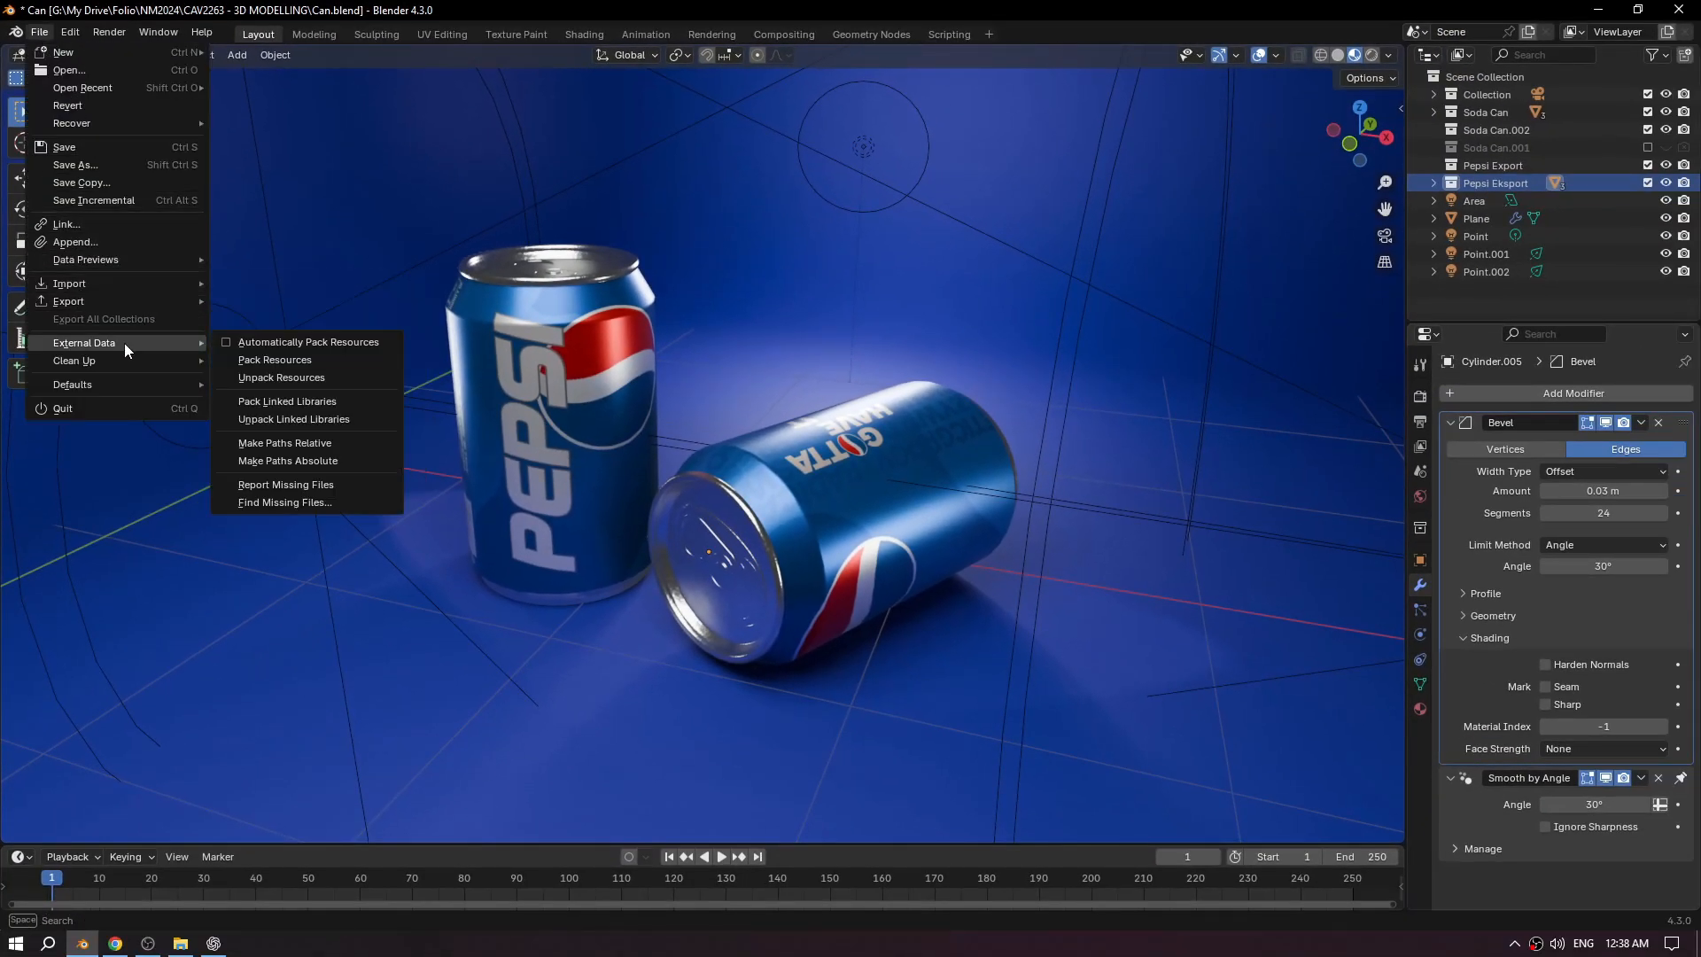
{"action": "left_click", "coordinate": [224, 345]}
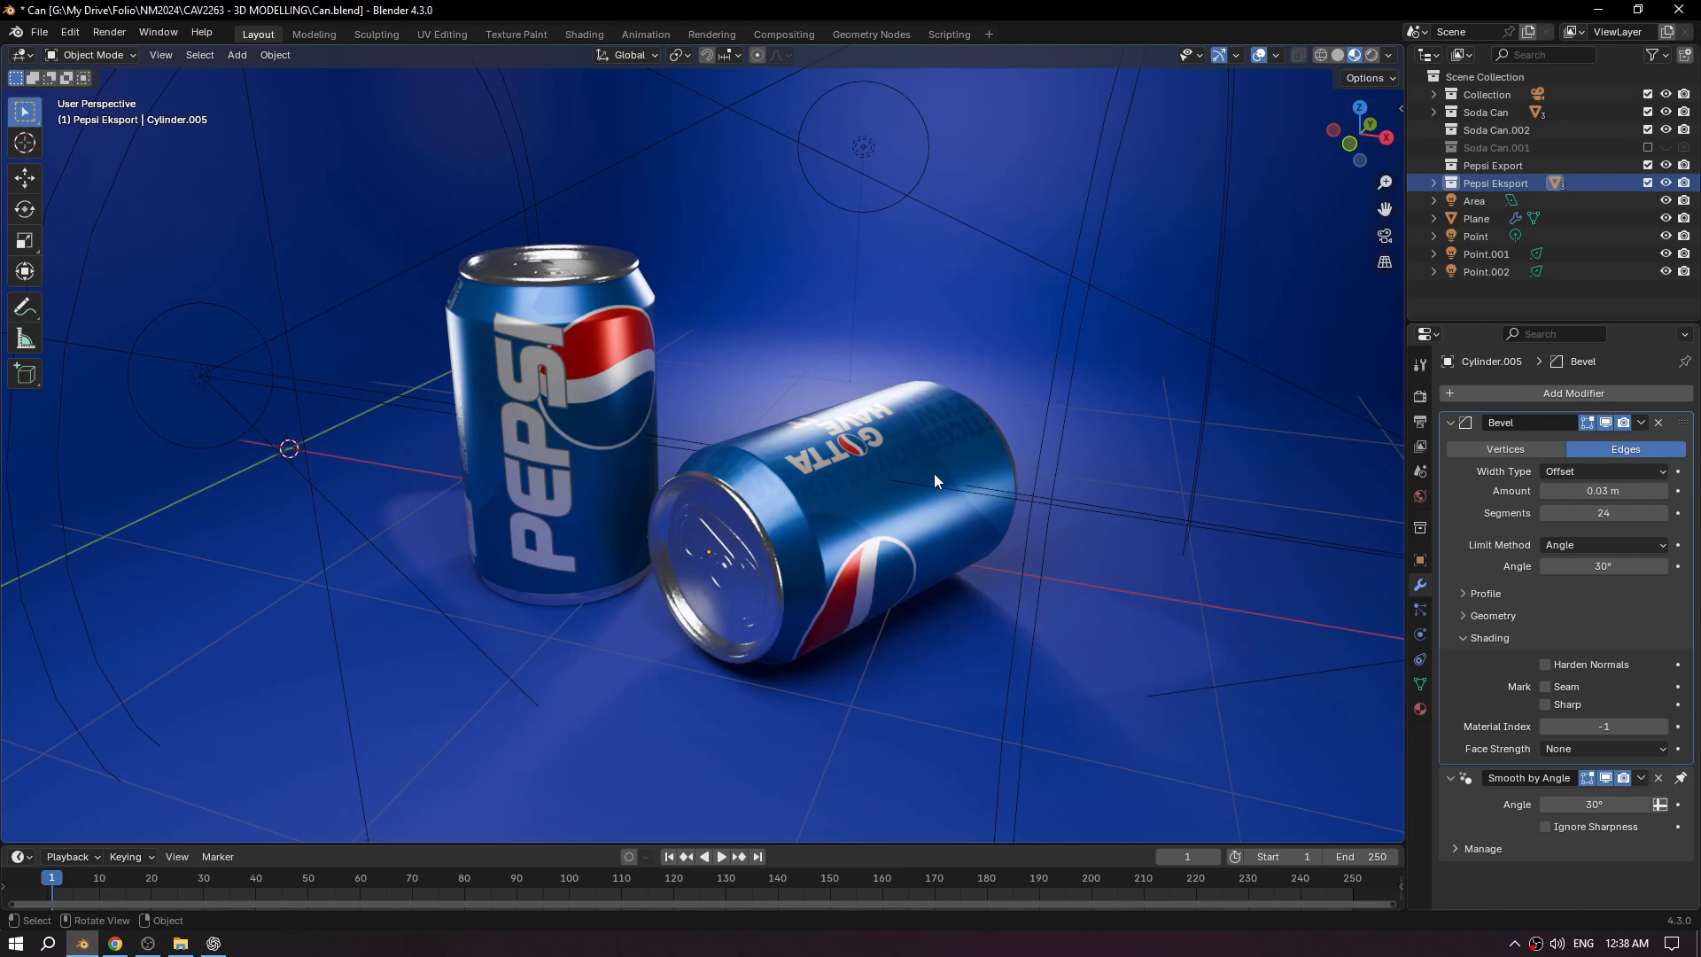
{"action": "left_click", "coordinate": [42, 33]}
{"action": "mouse_move", "coordinate": [88, 346]}
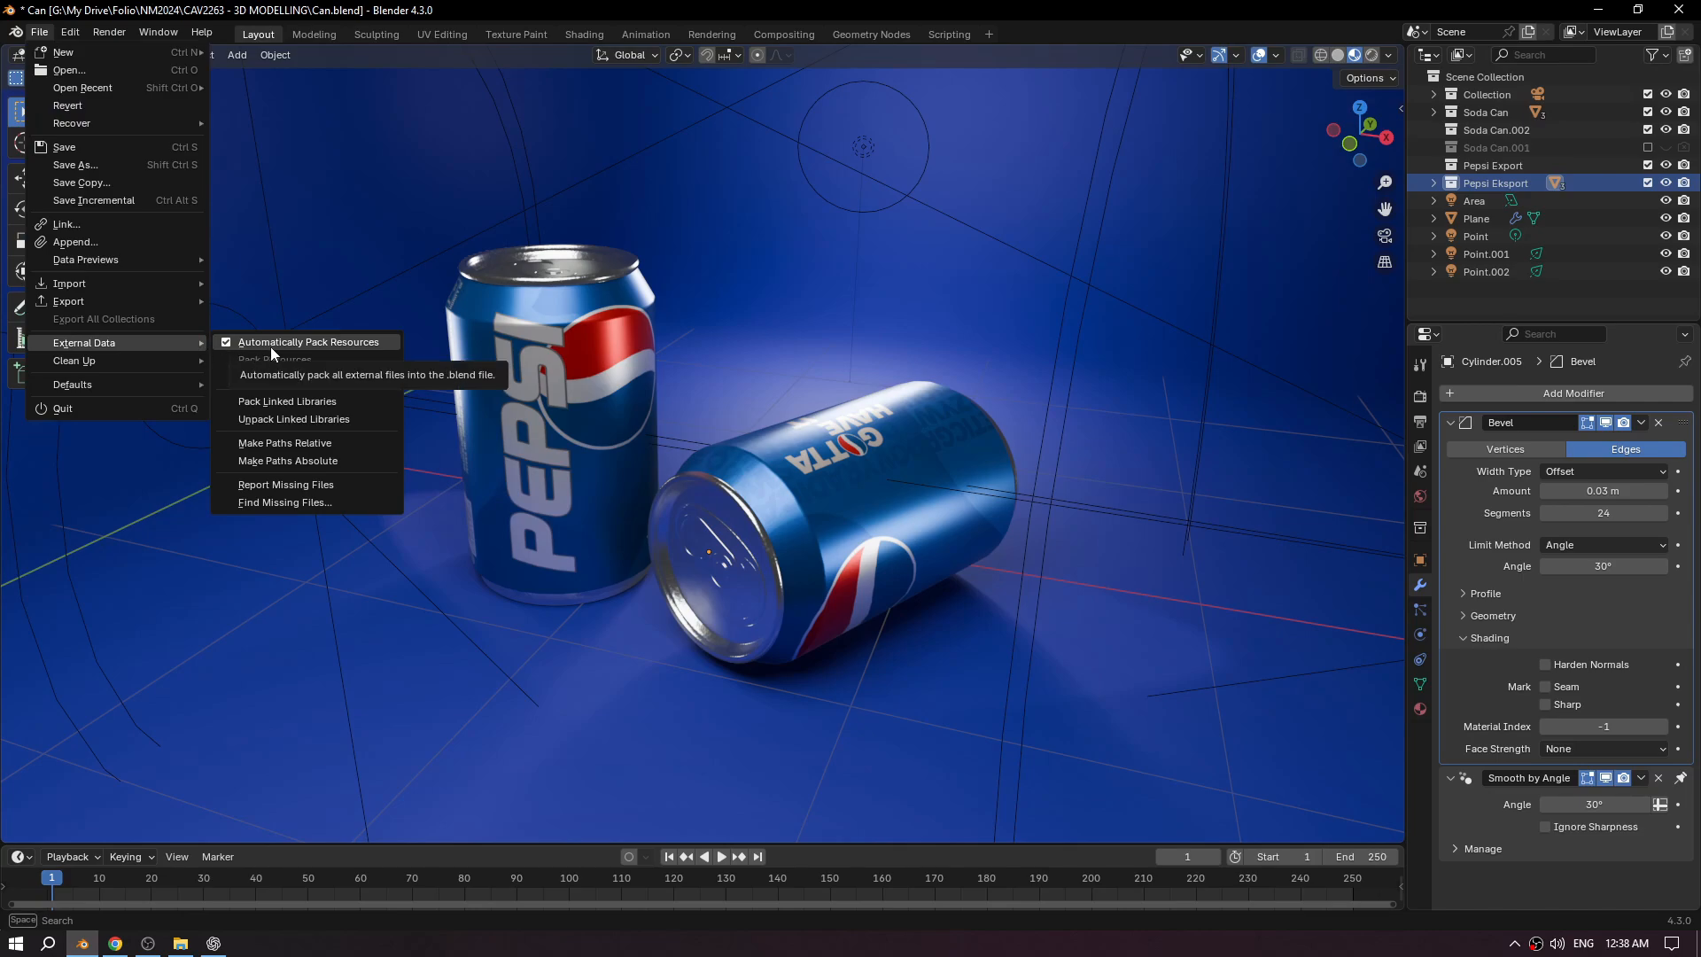
Save Can.blend and reopen the recent file Chess.blend.
{"action": "left_click", "coordinate": [39, 33]}
{"action": "left_click", "coordinate": [39, 33]}
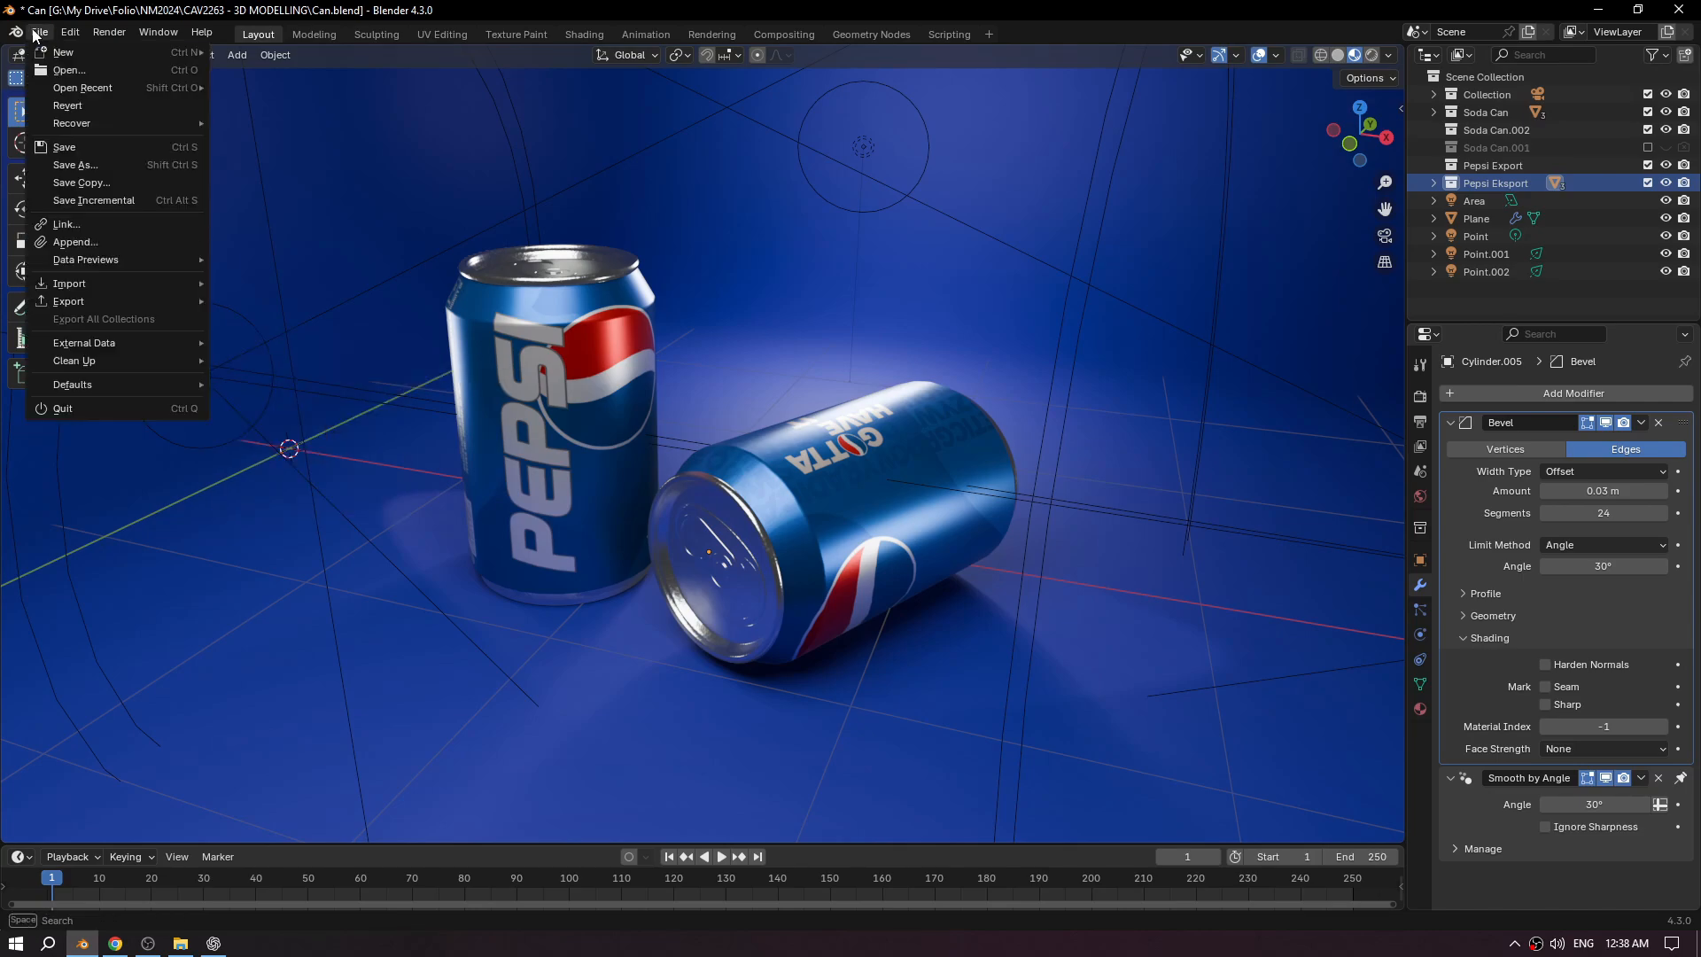
{"action": "left_click", "coordinate": [71, 141]}
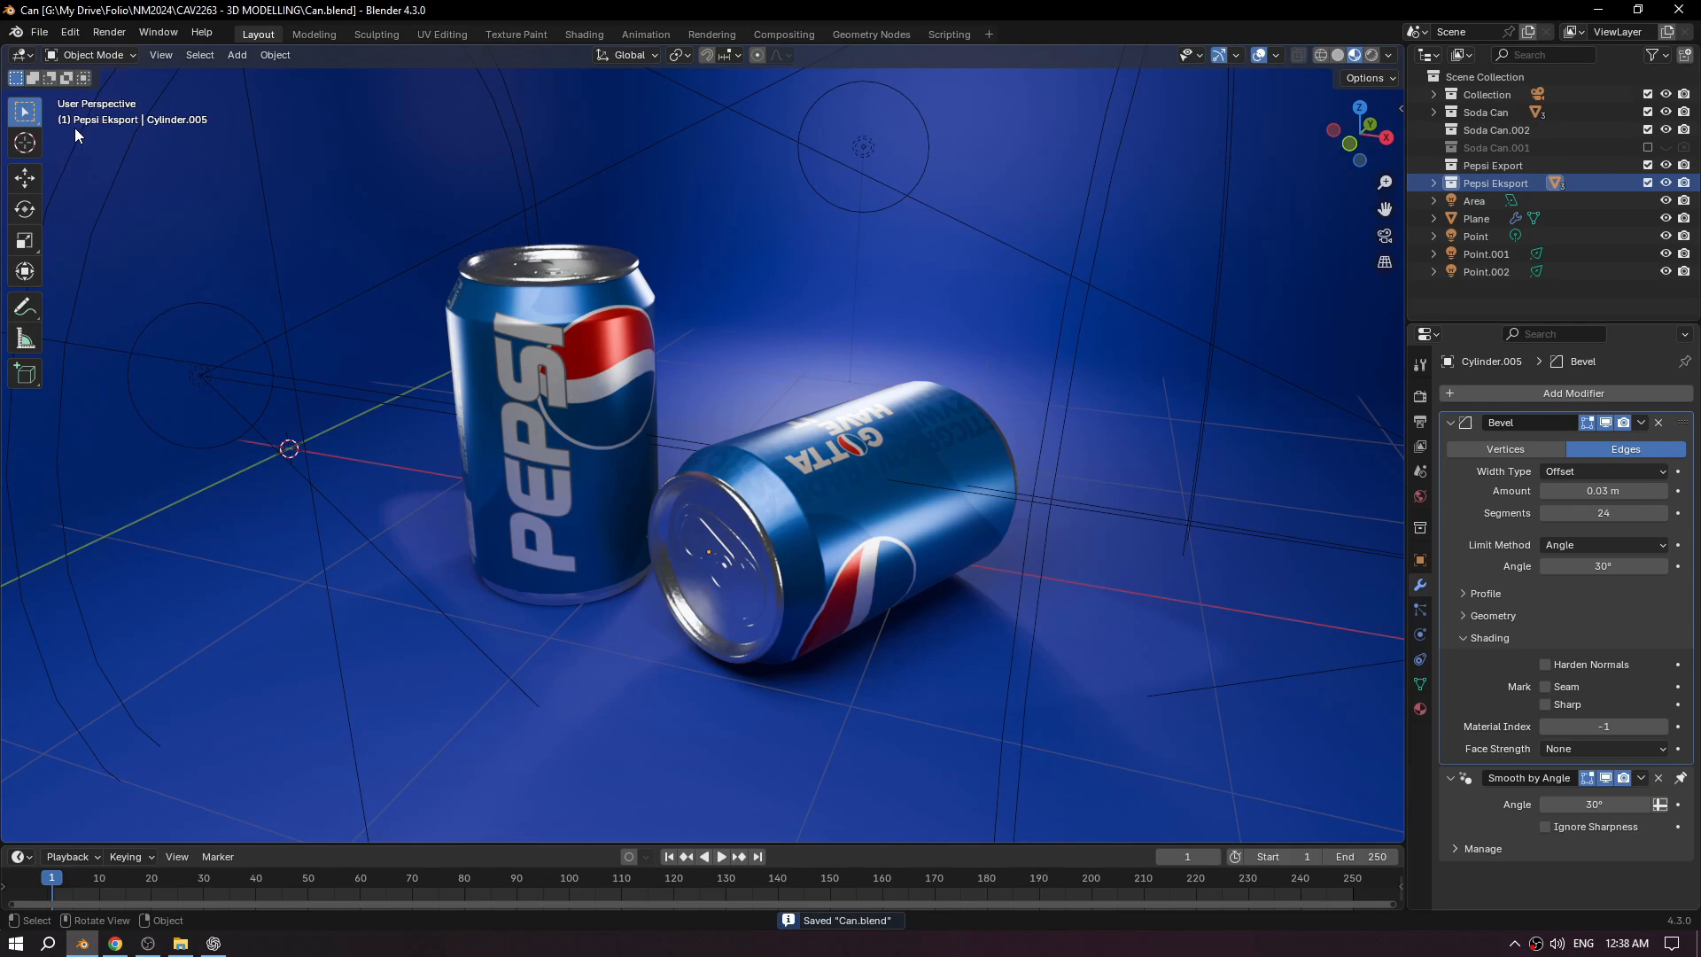
{"action": "left_click", "coordinate": [39, 33]}
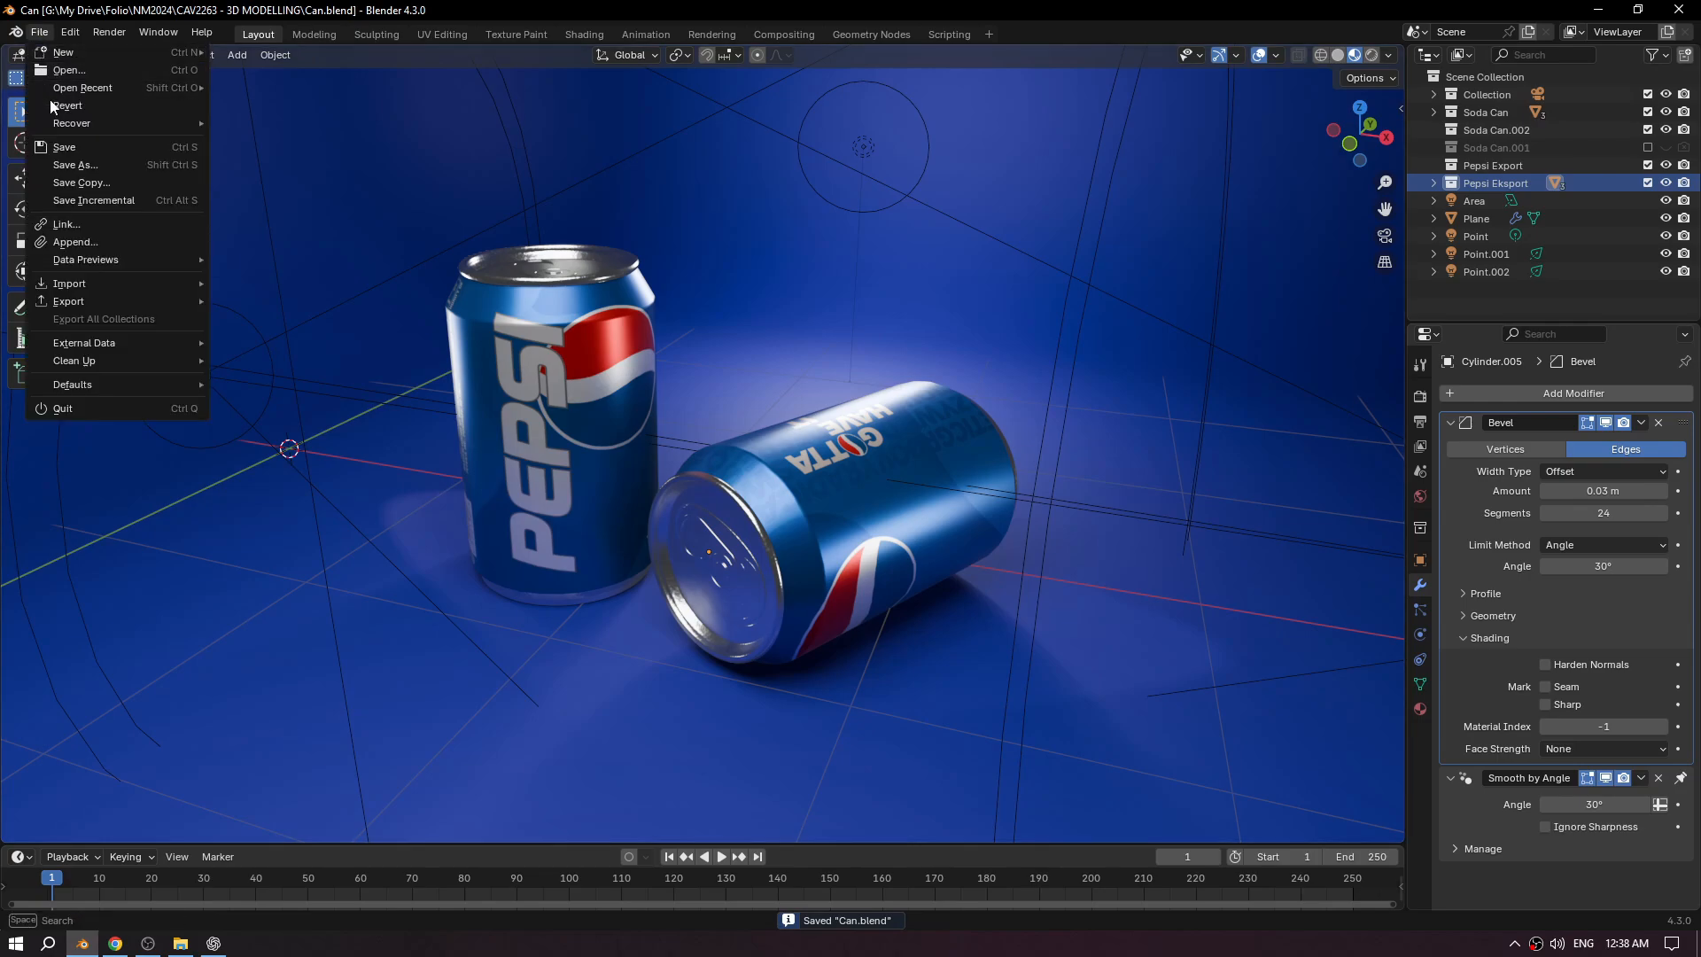
{"action": "mouse_move", "coordinate": [173, 88]}
{"action": "left_click", "coordinate": [272, 99]}
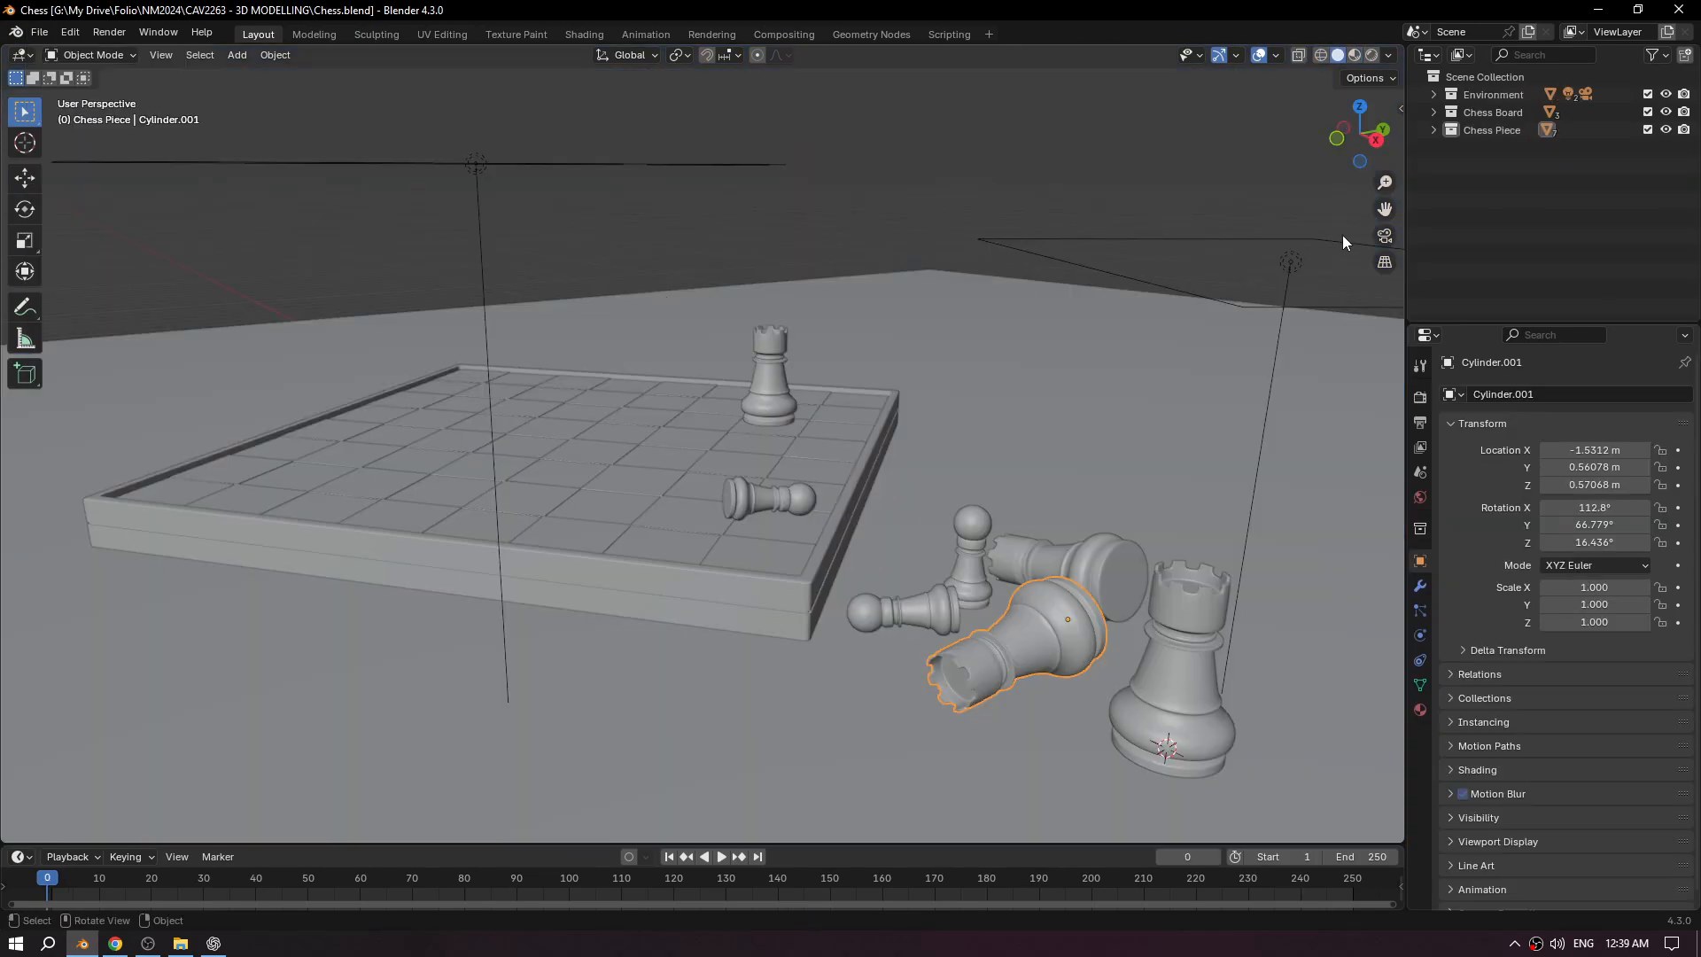
Switch the viewport to Material Preview shading and make the Scene Collection the active collection.
{"action": "left_click", "coordinate": [1352, 55]}
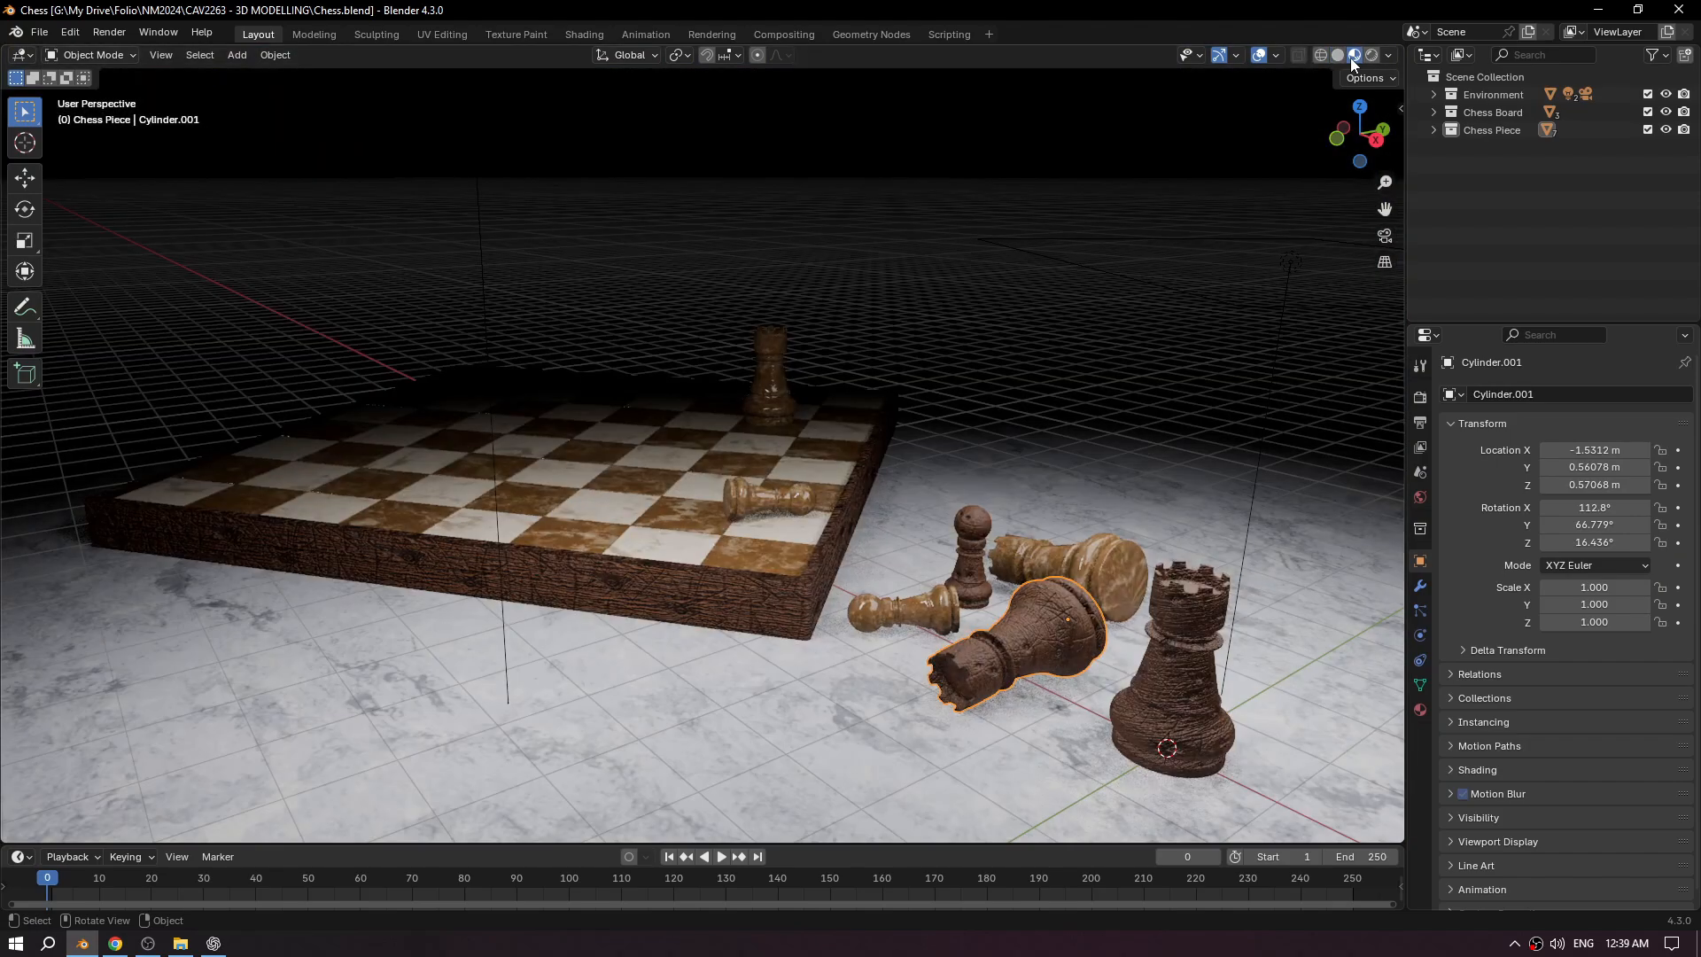
{"action": "middle_click_drag", "start_coordinate": [1043, 364], "coordinate": [898, 337]}
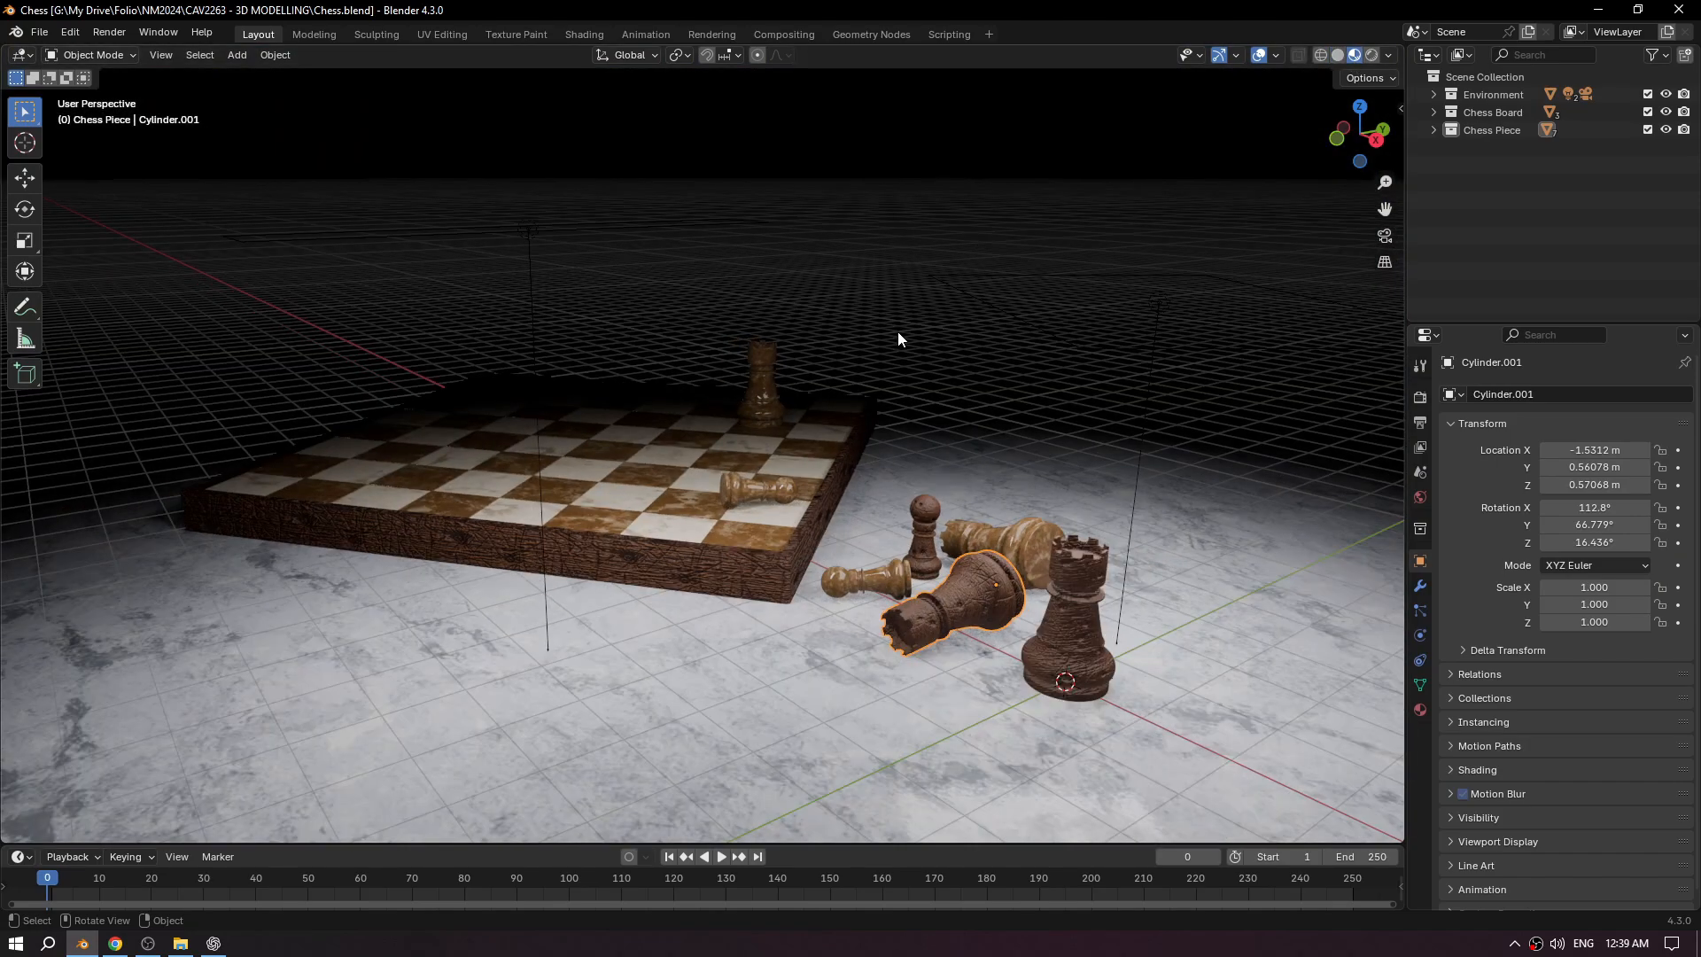
{"action": "left_click", "coordinate": [1480, 79]}
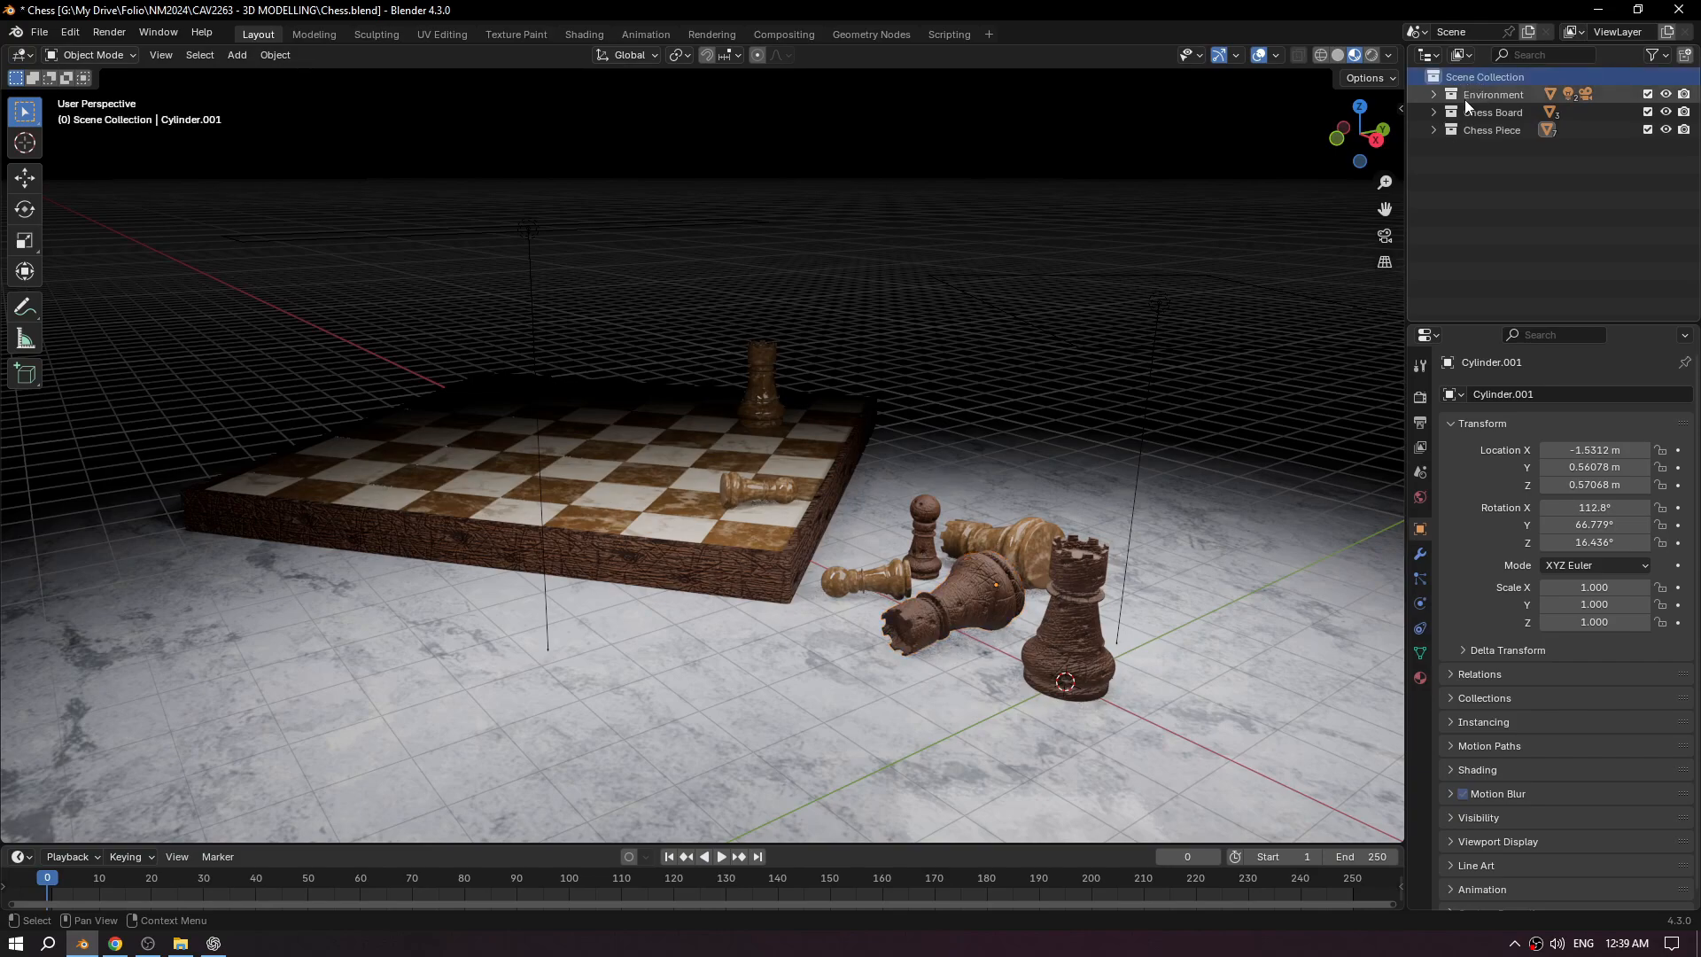
{"action": "left_click", "coordinate": [1464, 96]}
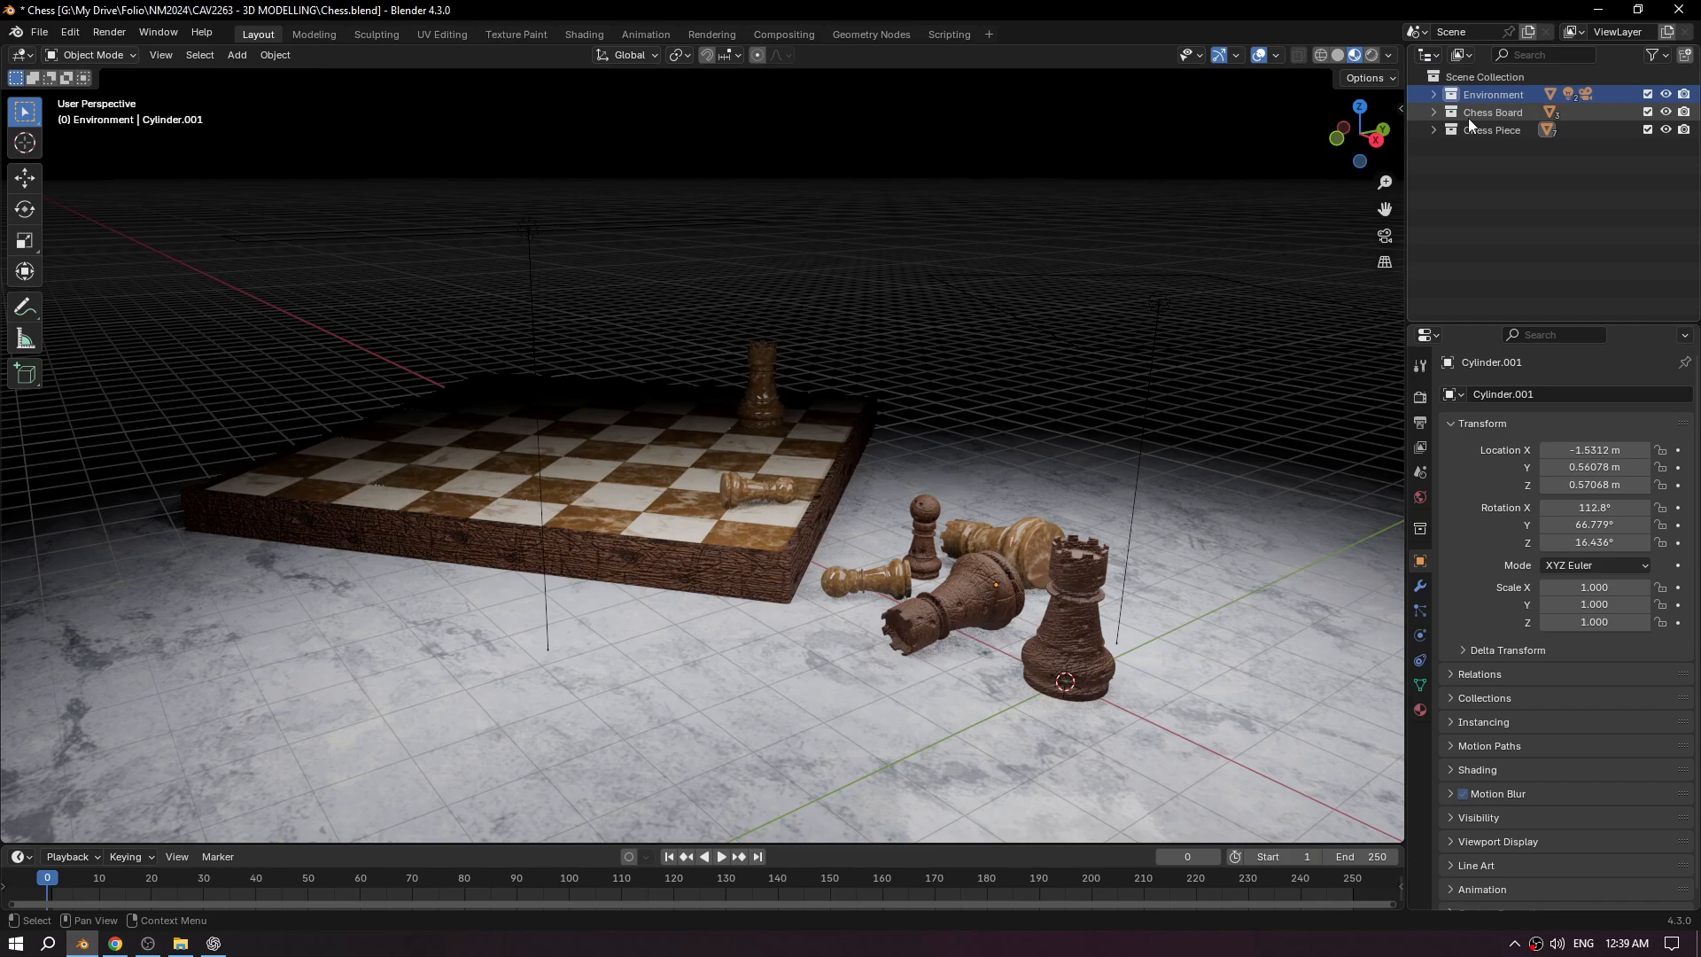
{"action": "left_click", "coordinate": [1467, 113]}
{"action": "left_click", "coordinate": [1464, 131]}
{"action": "left_click", "coordinate": [1468, 112]}
{"action": "left_click", "coordinate": [1469, 93]}
{"action": "left_click", "coordinate": [1497, 77]}
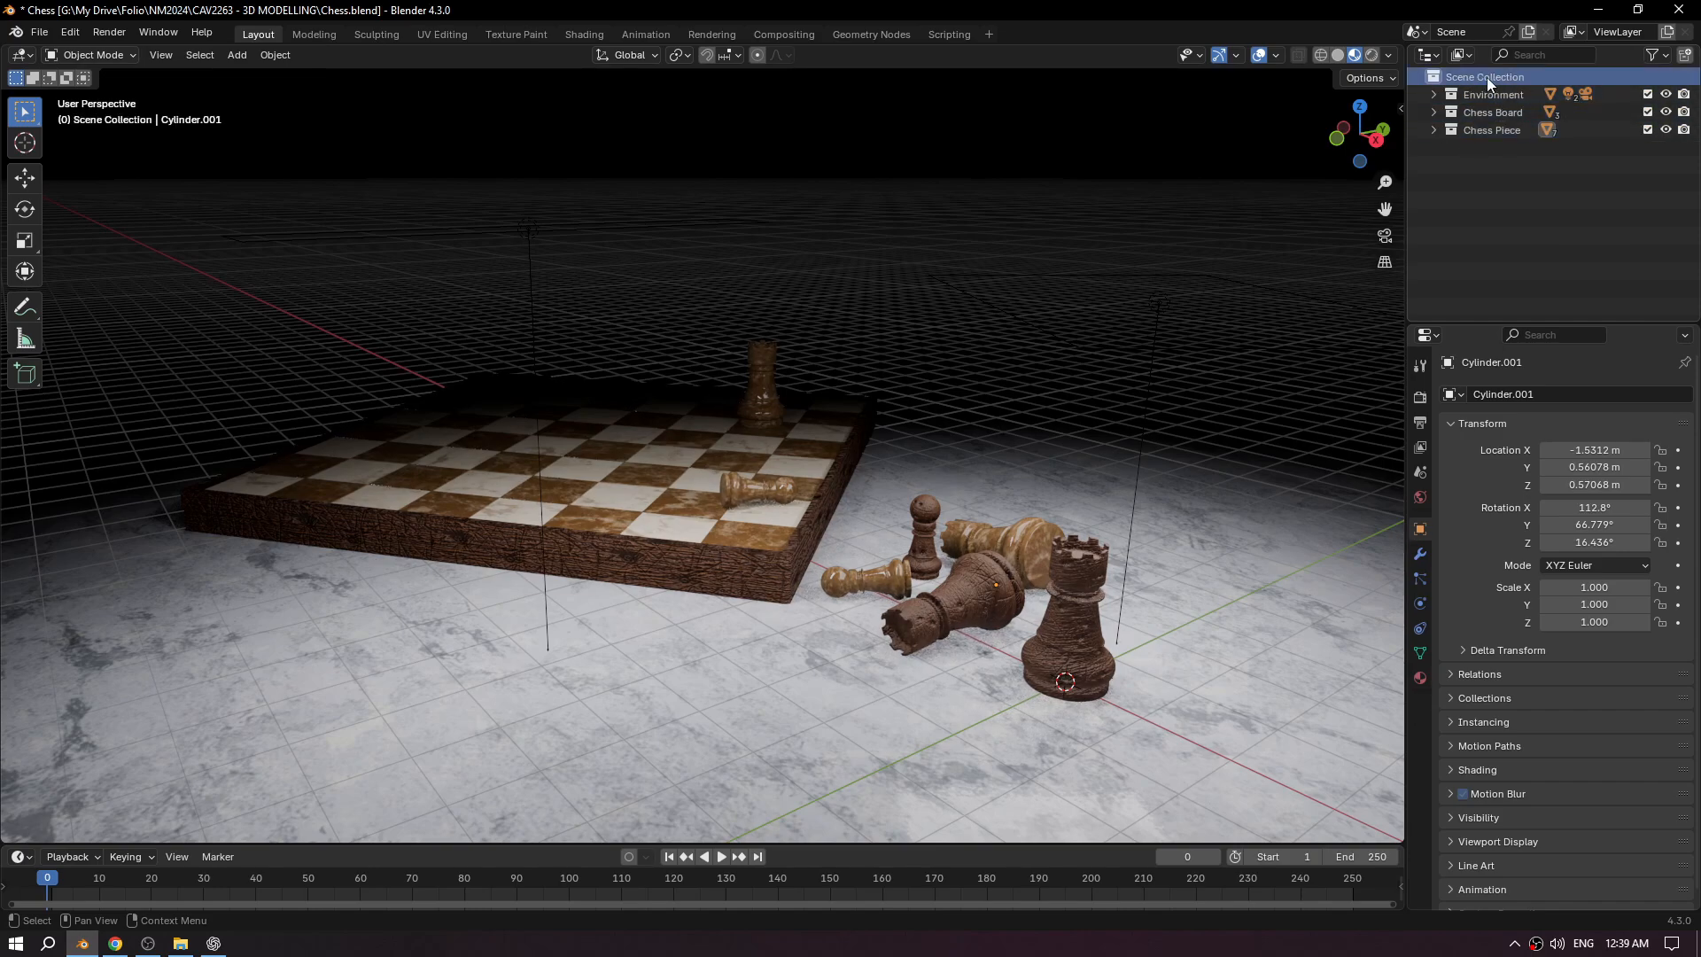
Append the "Pepsi Eksport" collection from Can.blend to the chess scene.
{"action": "left_click", "coordinate": [39, 32]}
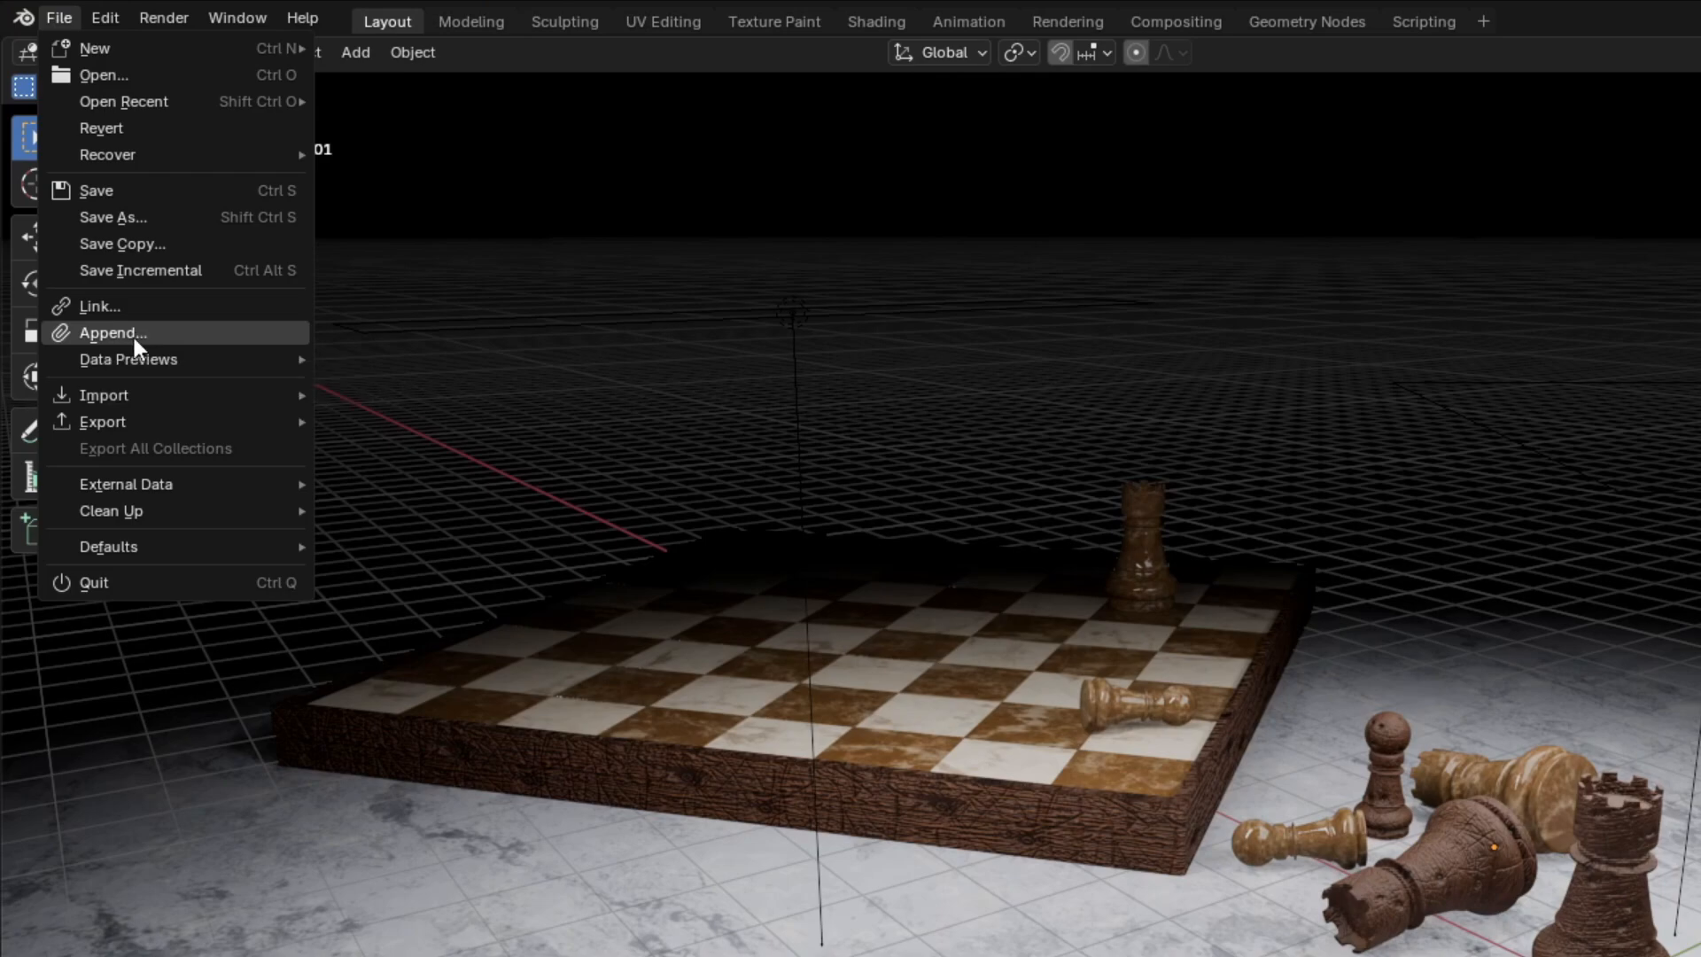
{"action": "left_click", "coordinate": [135, 336]}
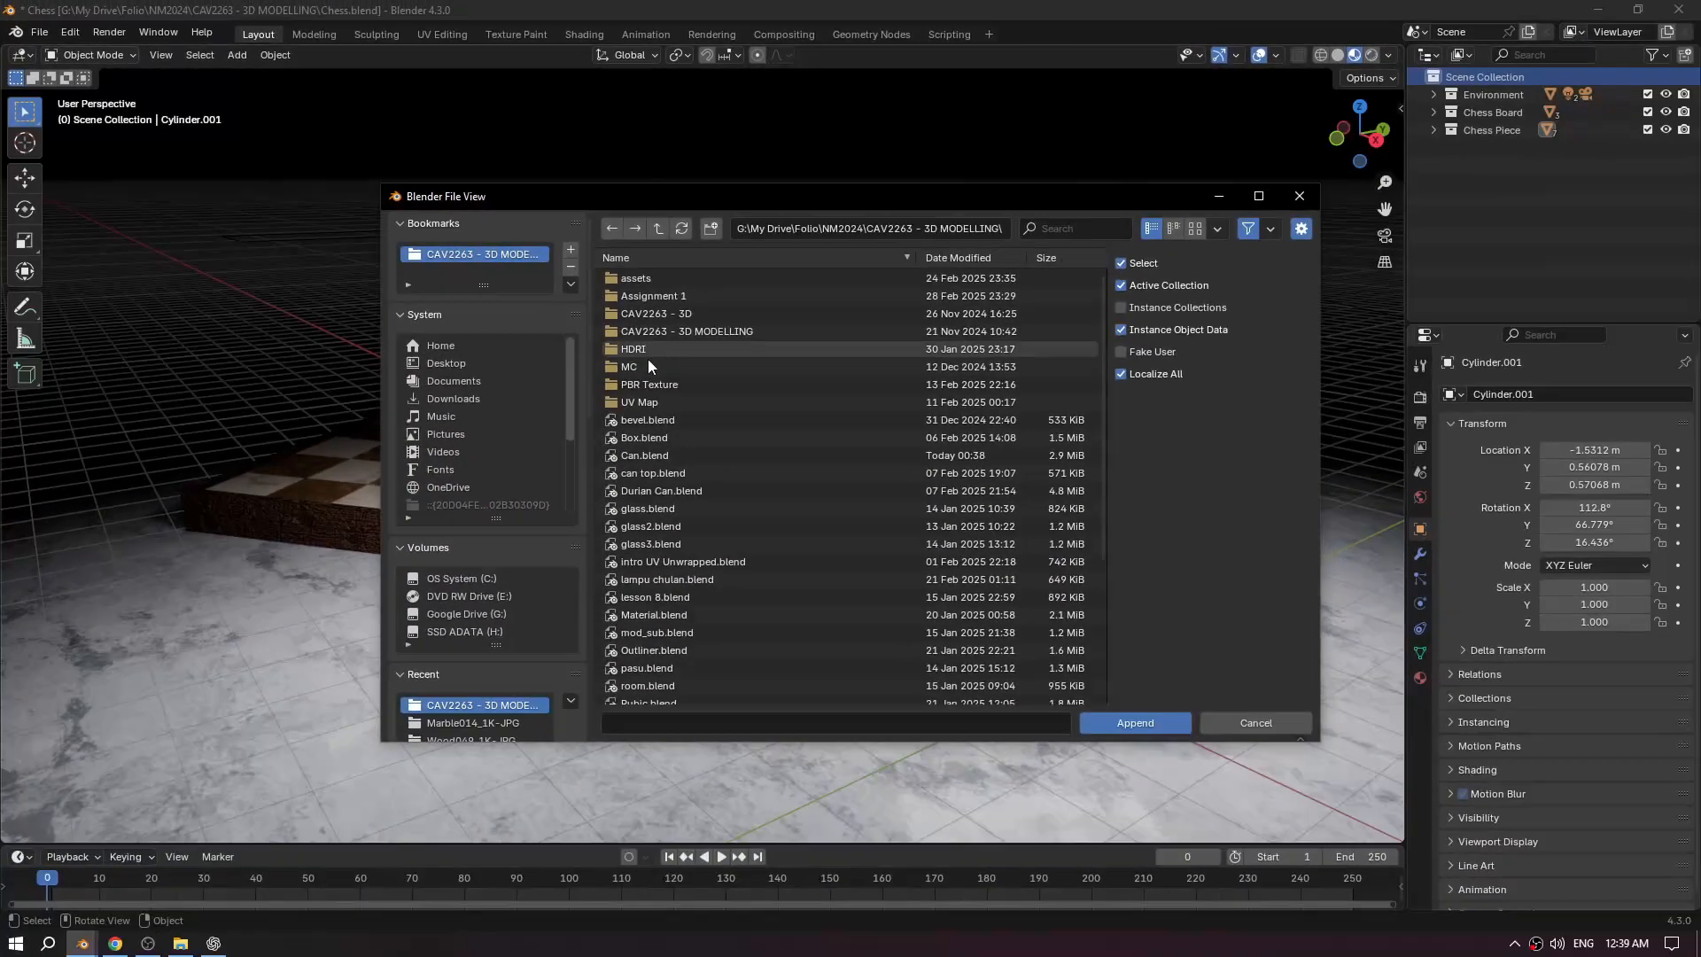
{"action": "double_click", "coordinate": [655, 455]}
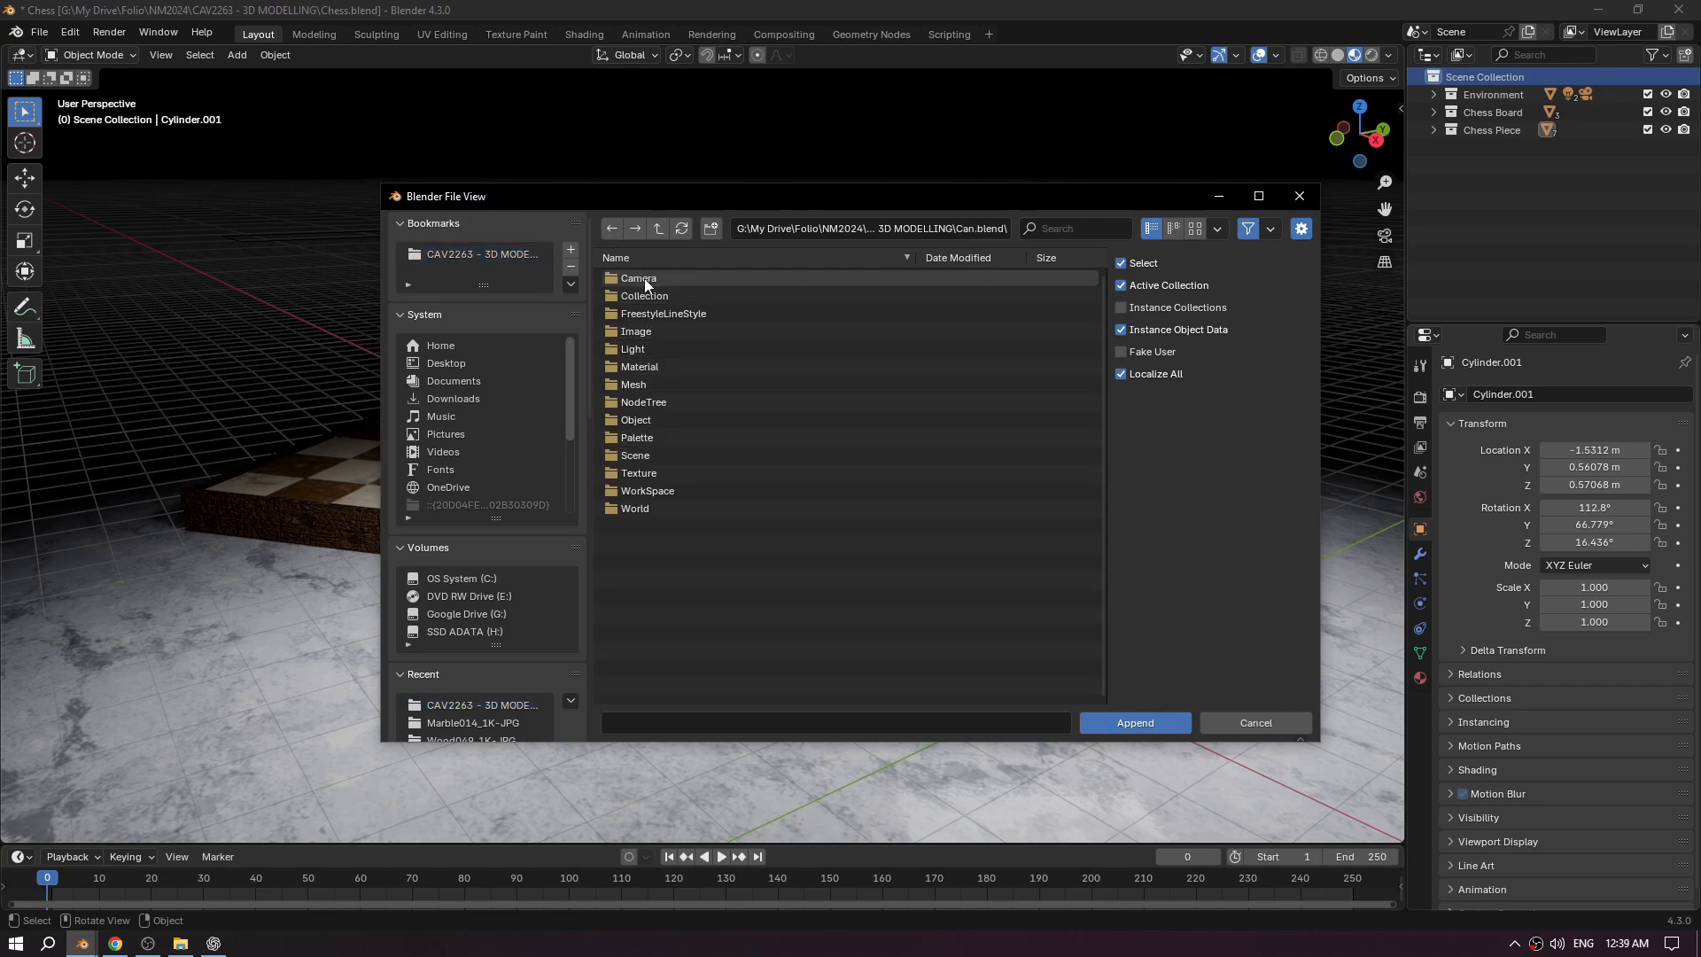
{"action": "double_click", "coordinate": [645, 294]}
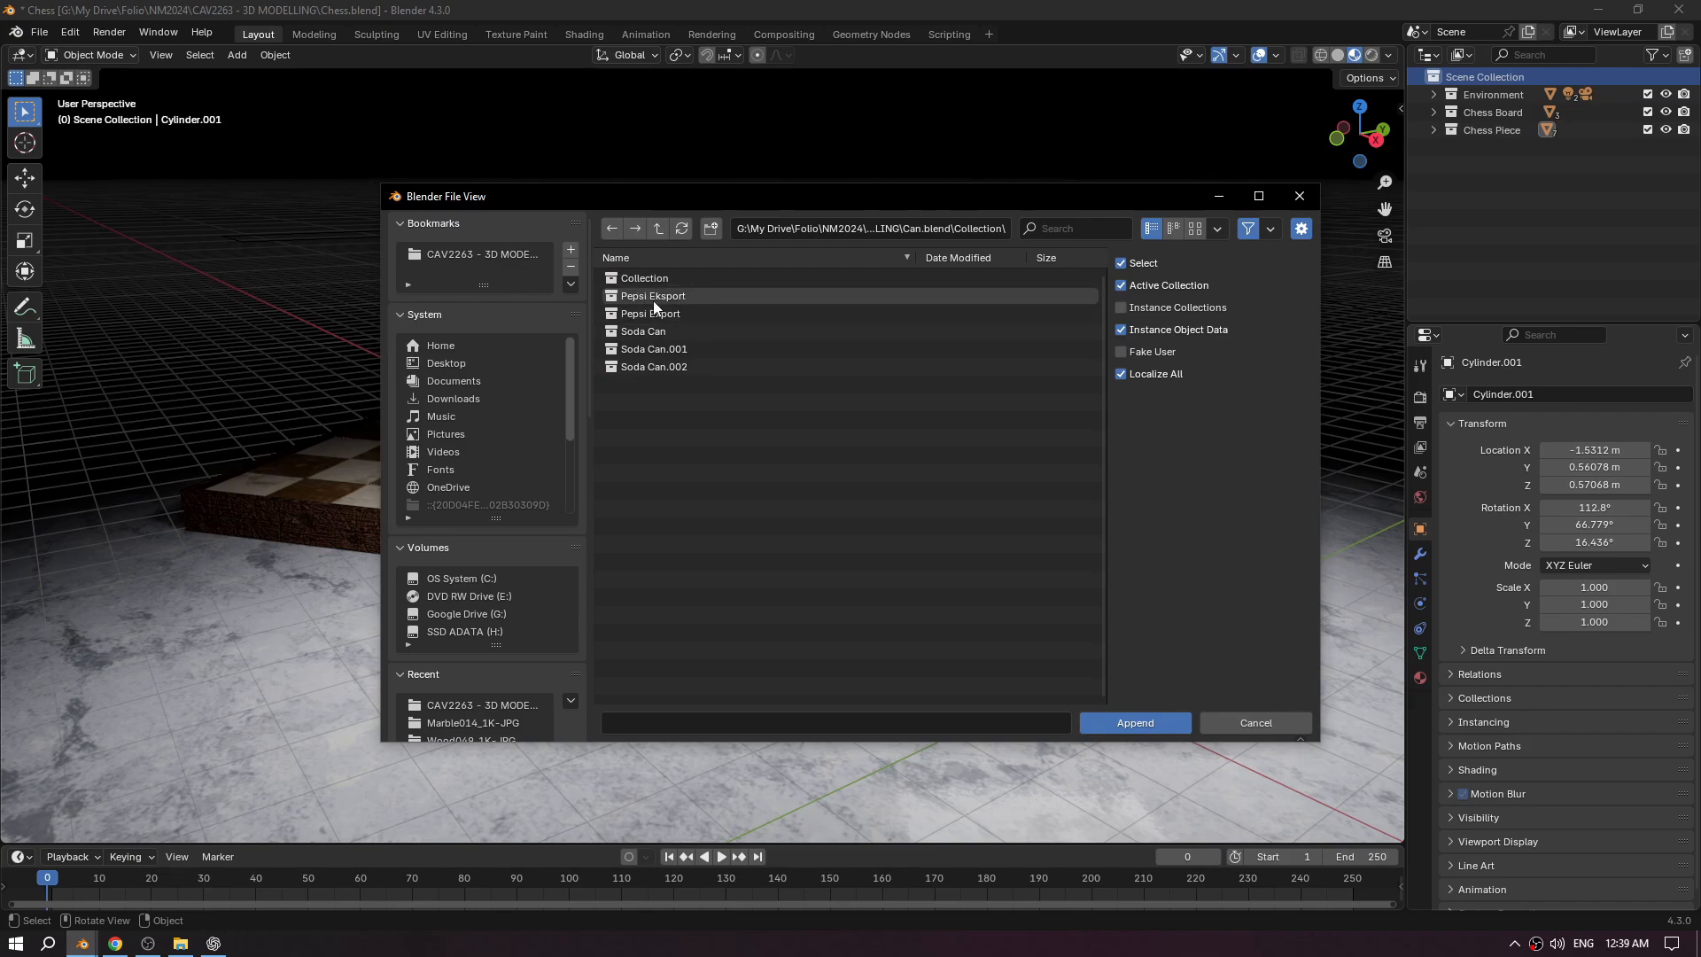
{"action": "left_click", "coordinate": [654, 302]}
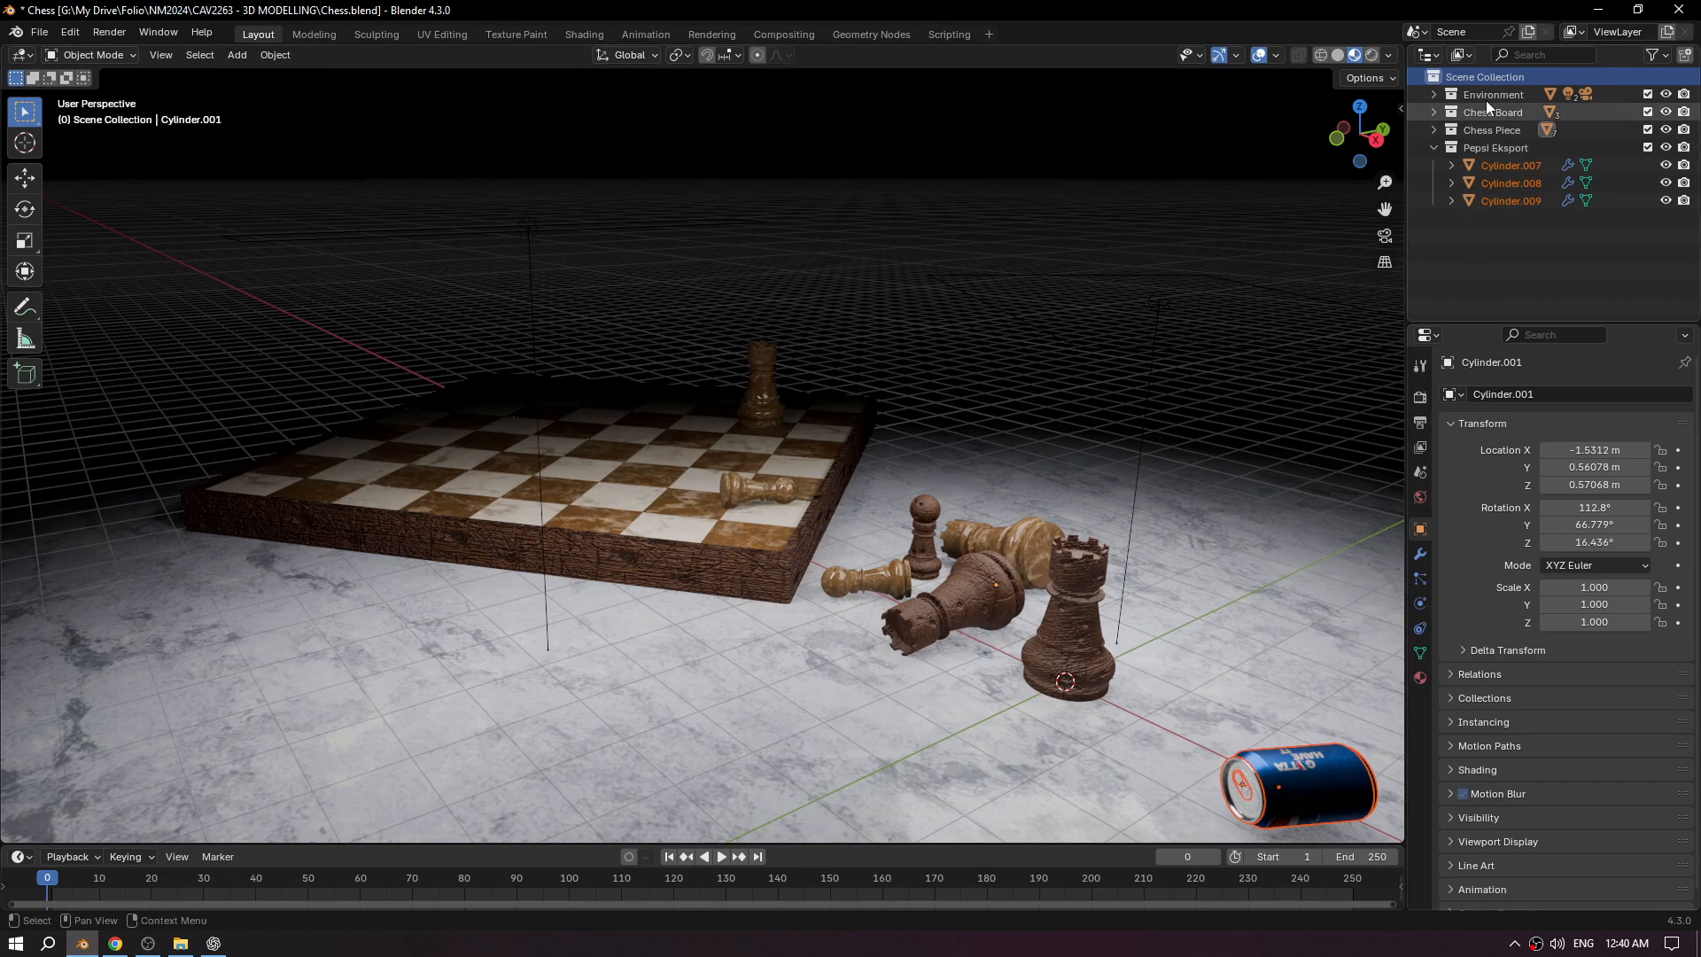
Collapse the Pepsi Eksport collection in the outliner and select all of its objects.
{"action": "left_click", "coordinate": [1494, 148]}
{"action": "left_click", "coordinate": [1434, 149]}
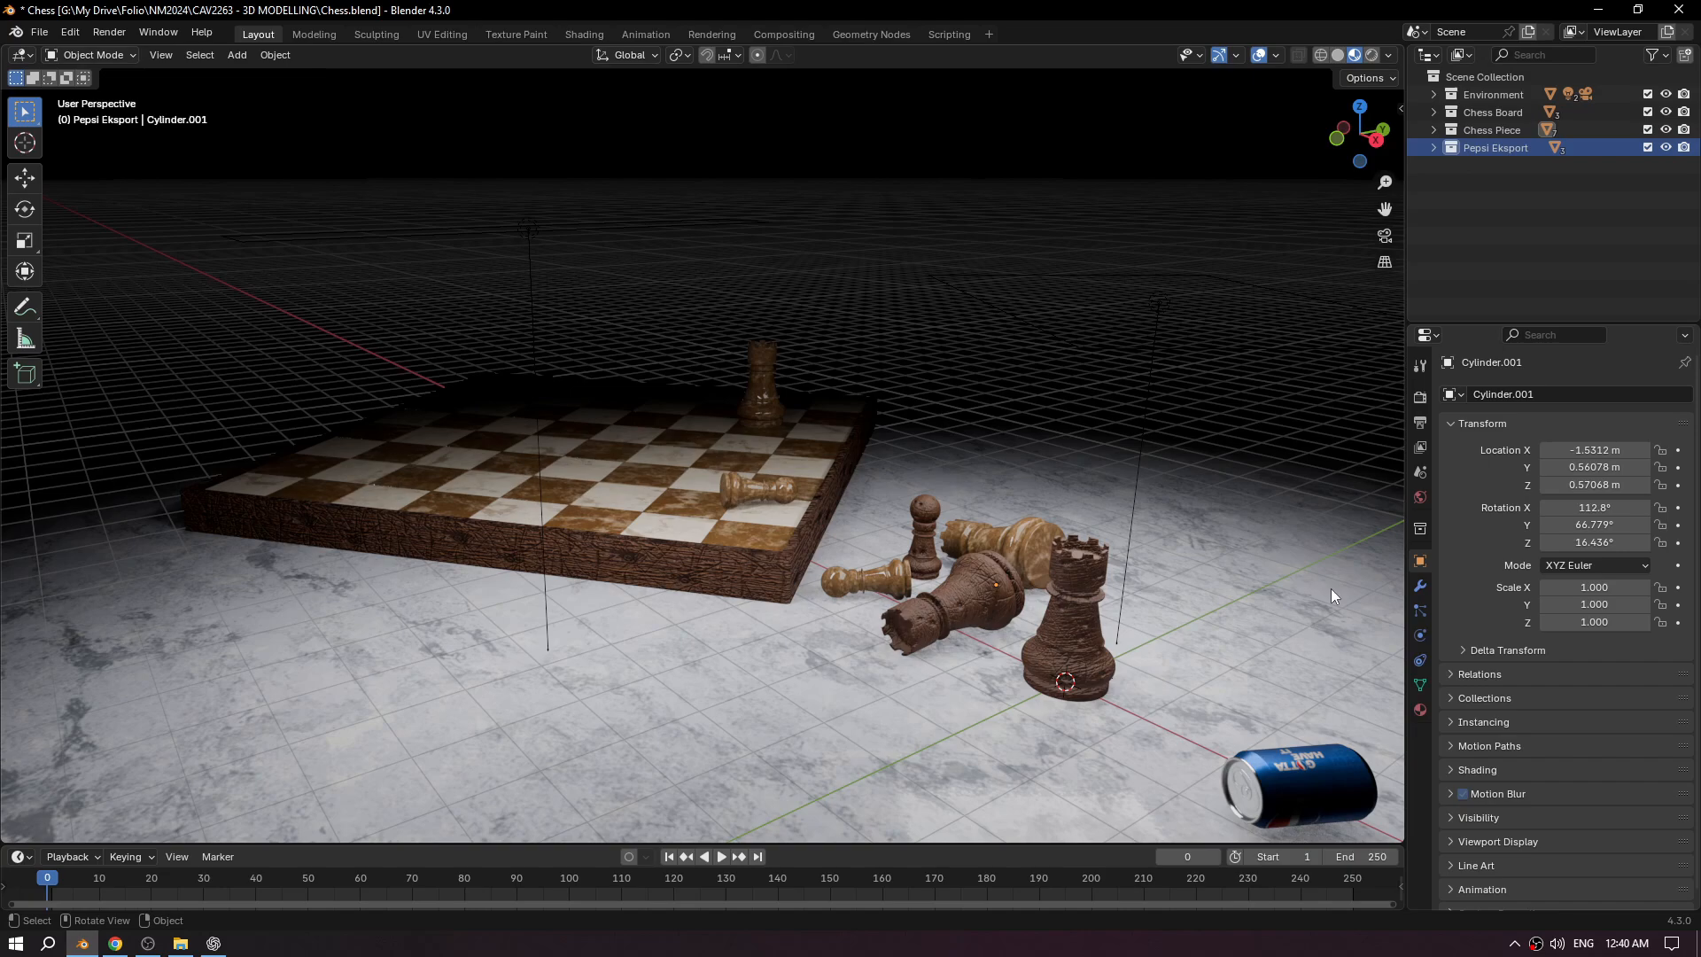
{"action": "right_click", "coordinate": [1470, 147]}
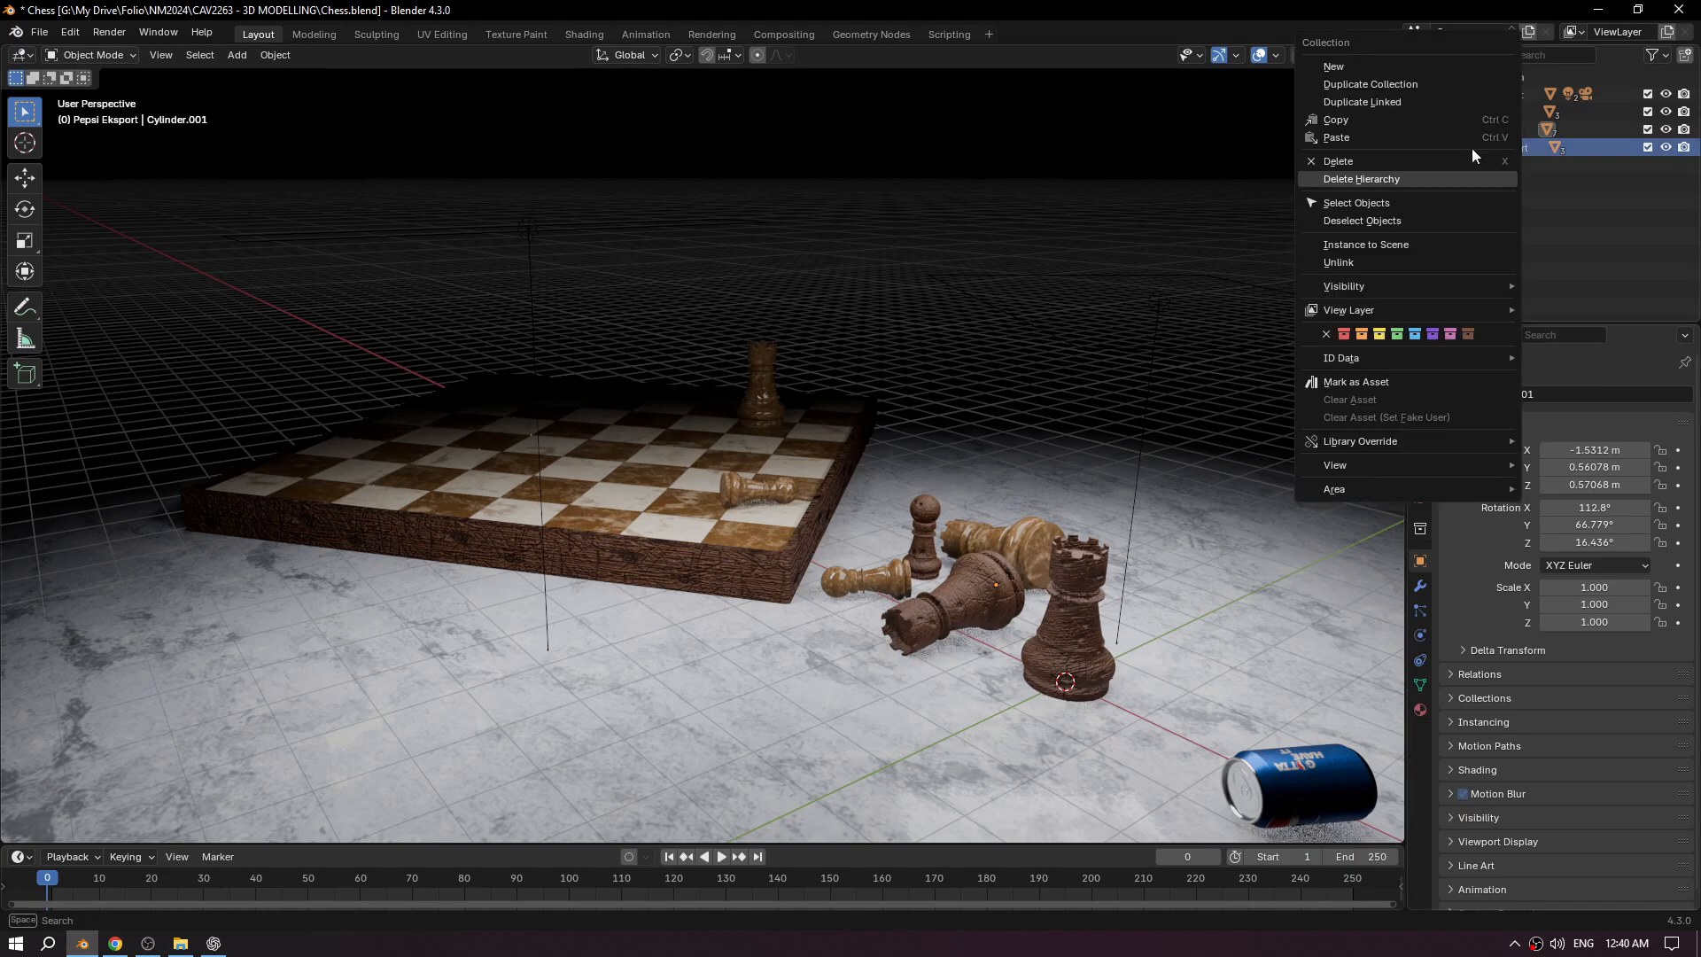
{"action": "right_click", "coordinate": [1500, 151]}
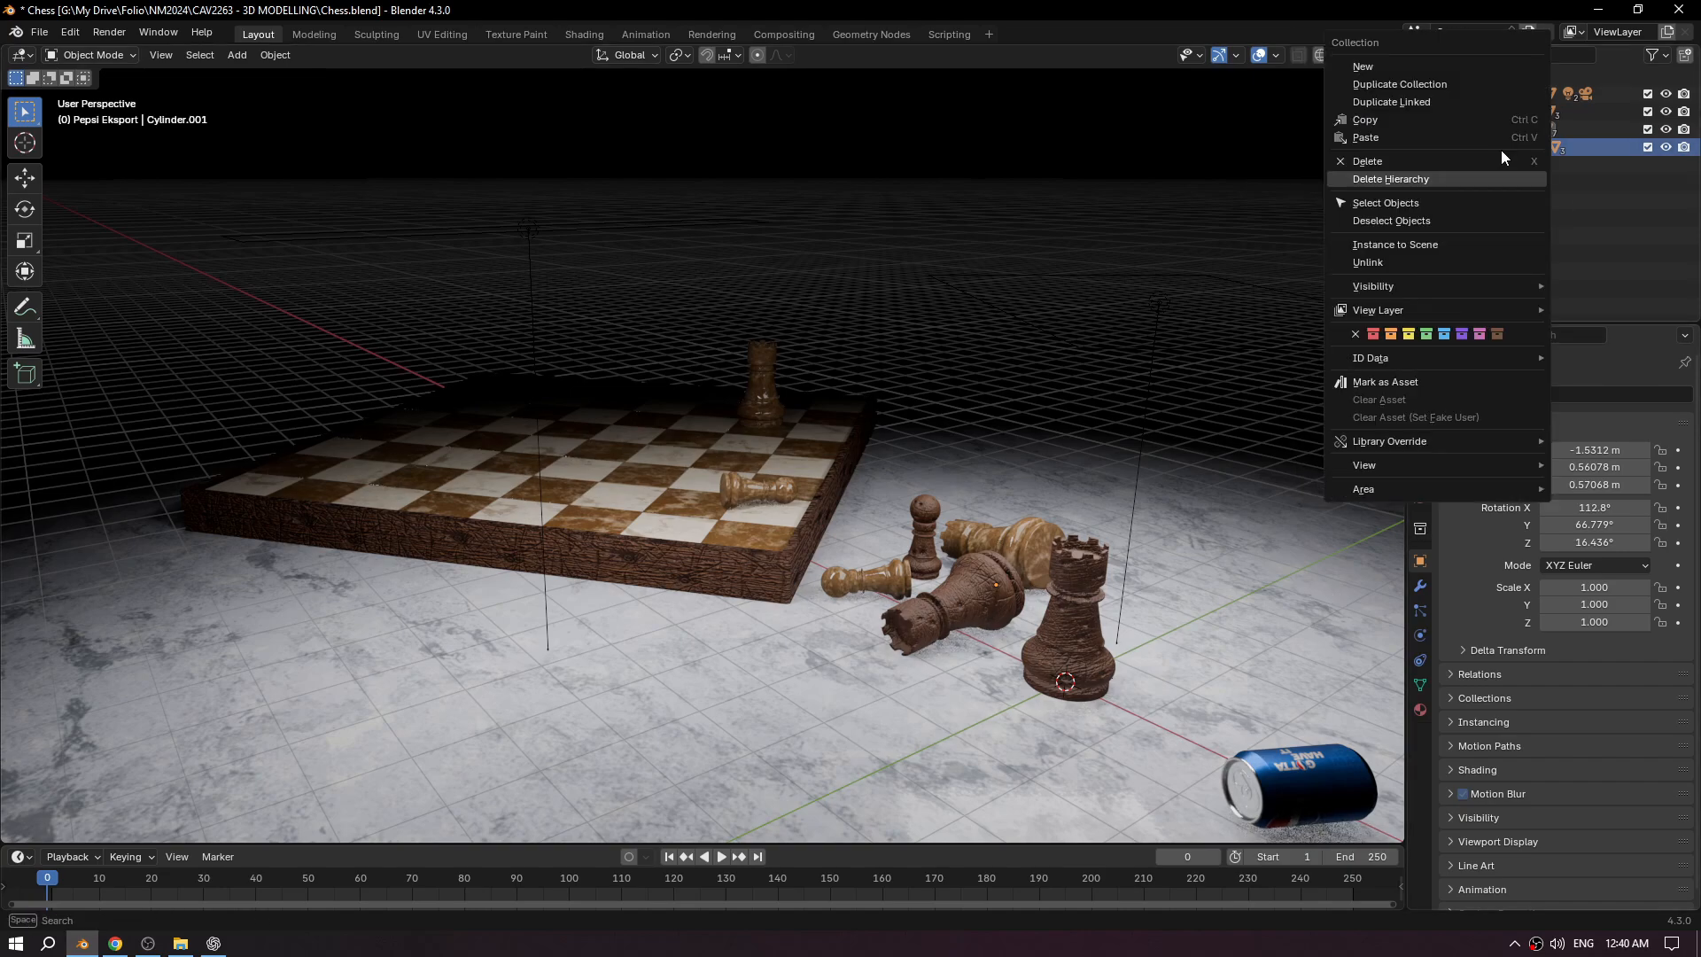
{"action": "left_click", "coordinate": [1424, 205]}
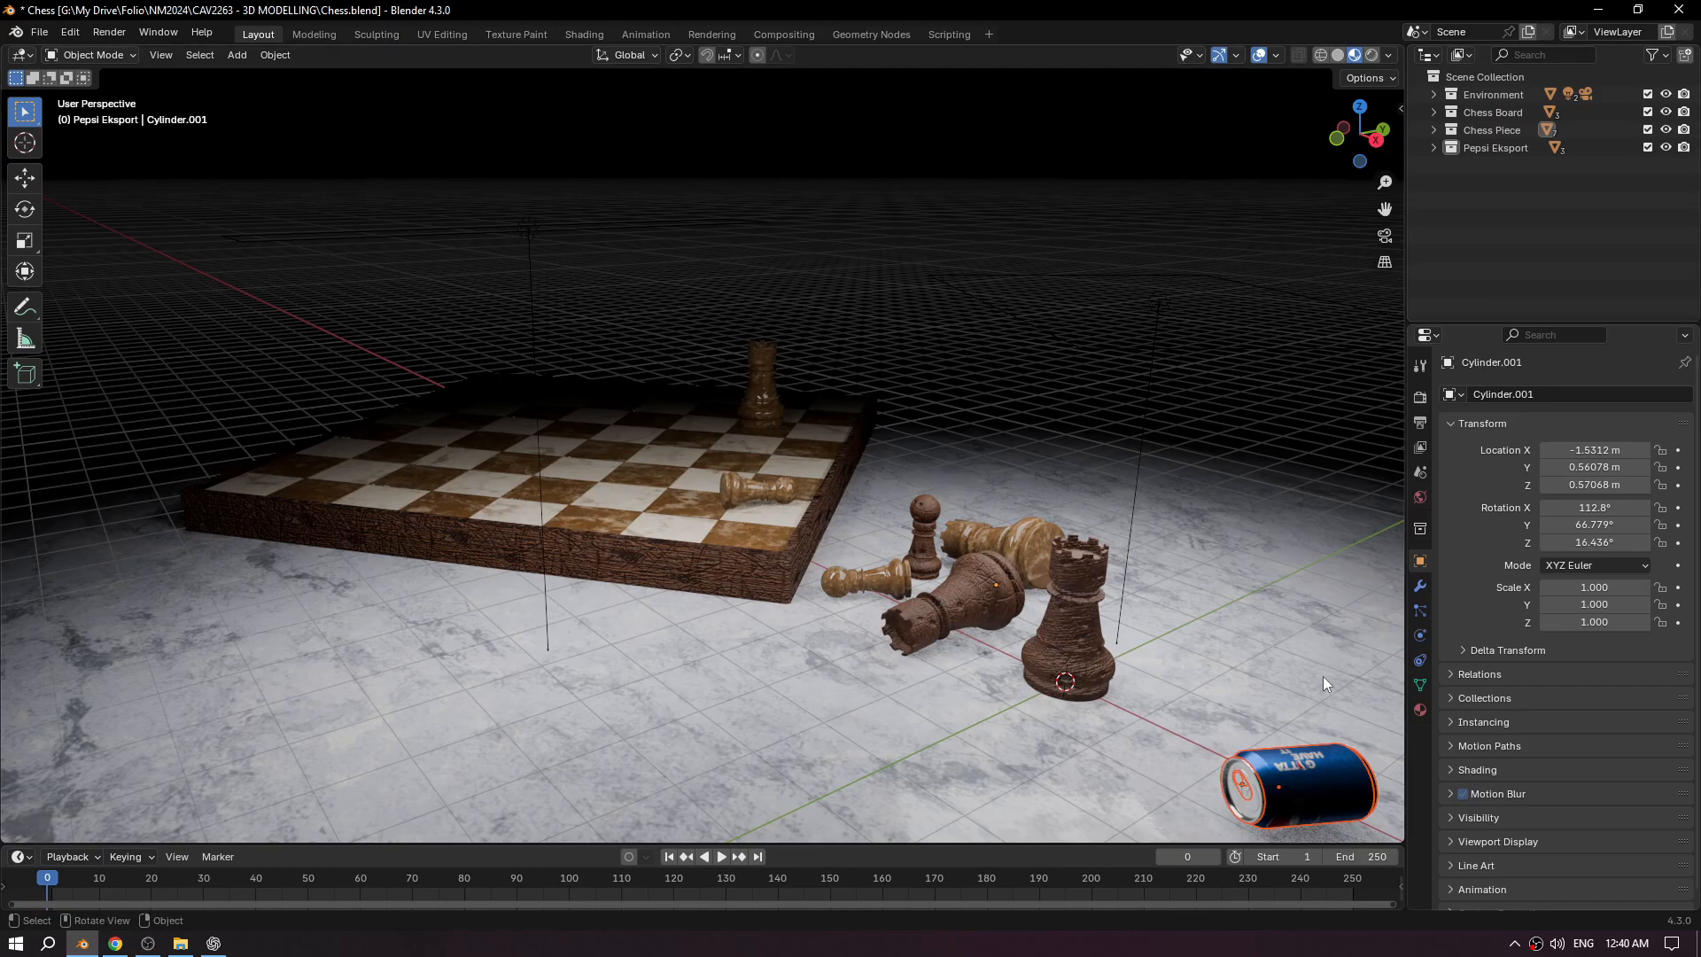
Frame the selected Pepsi can and set the origin of its parts with Origin to Geometry.
{"action": "key", "text": "KP_Decimal"}
{"action": "middle_click_drag", "start_coordinate": [982, 509], "coordinate": [829, 482]}
{"action": "right_click", "coordinate": [848, 478]}
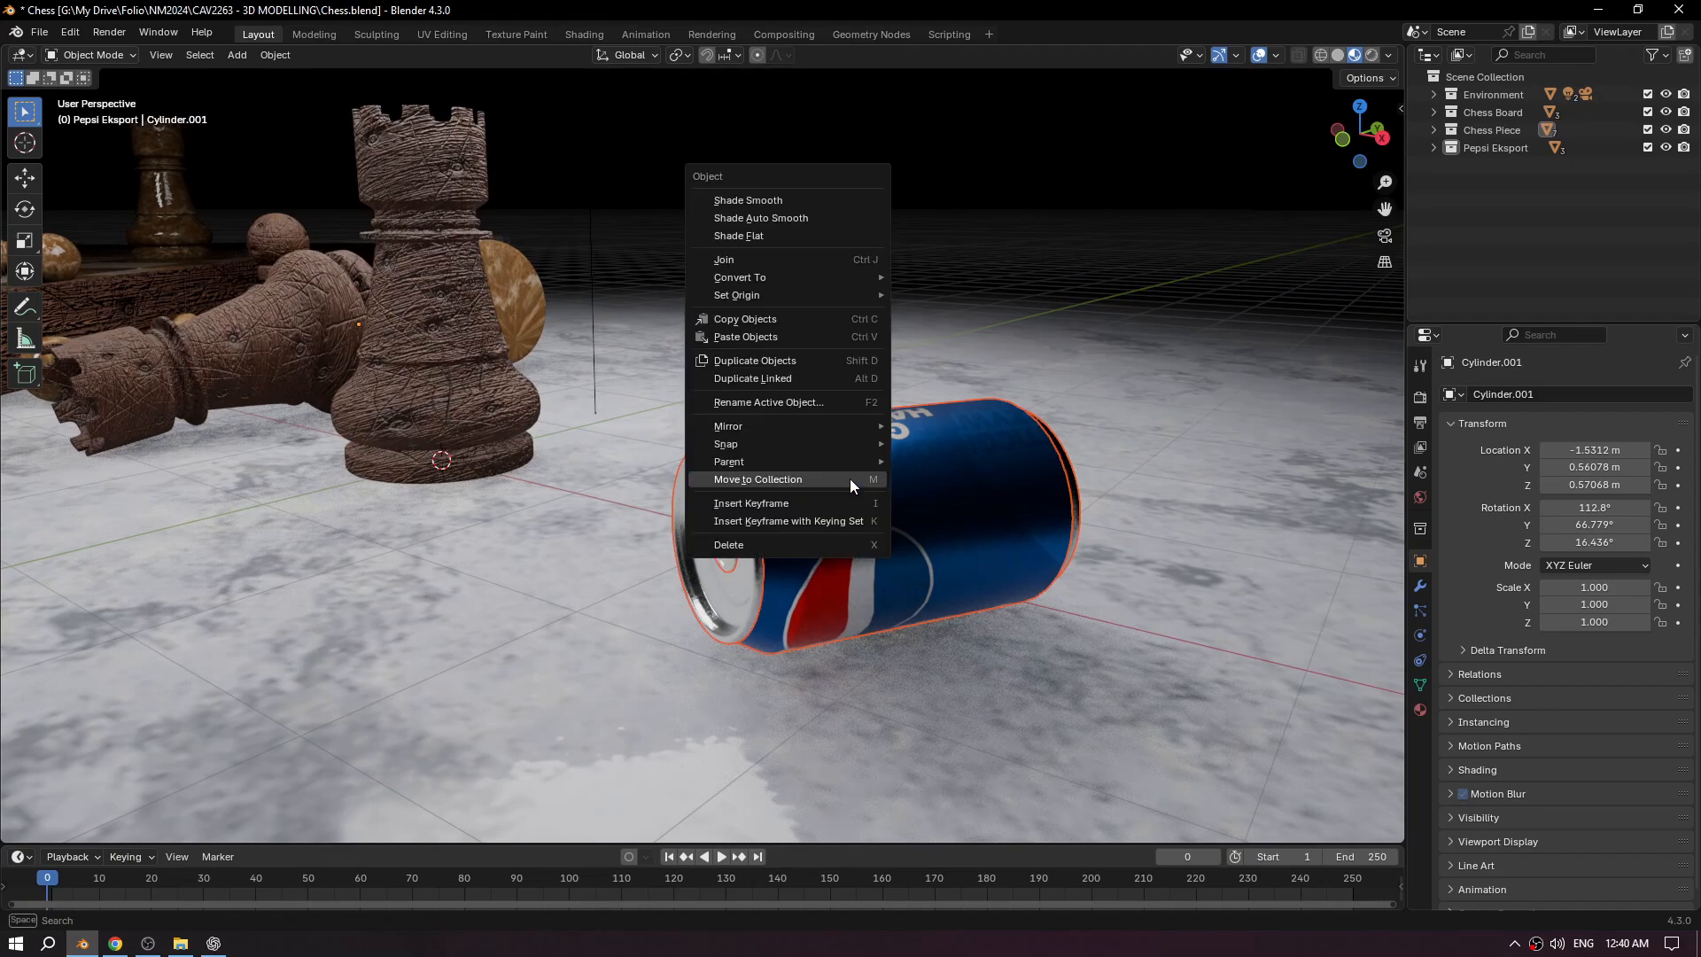
{"action": "mouse_move", "coordinate": [833, 298]}
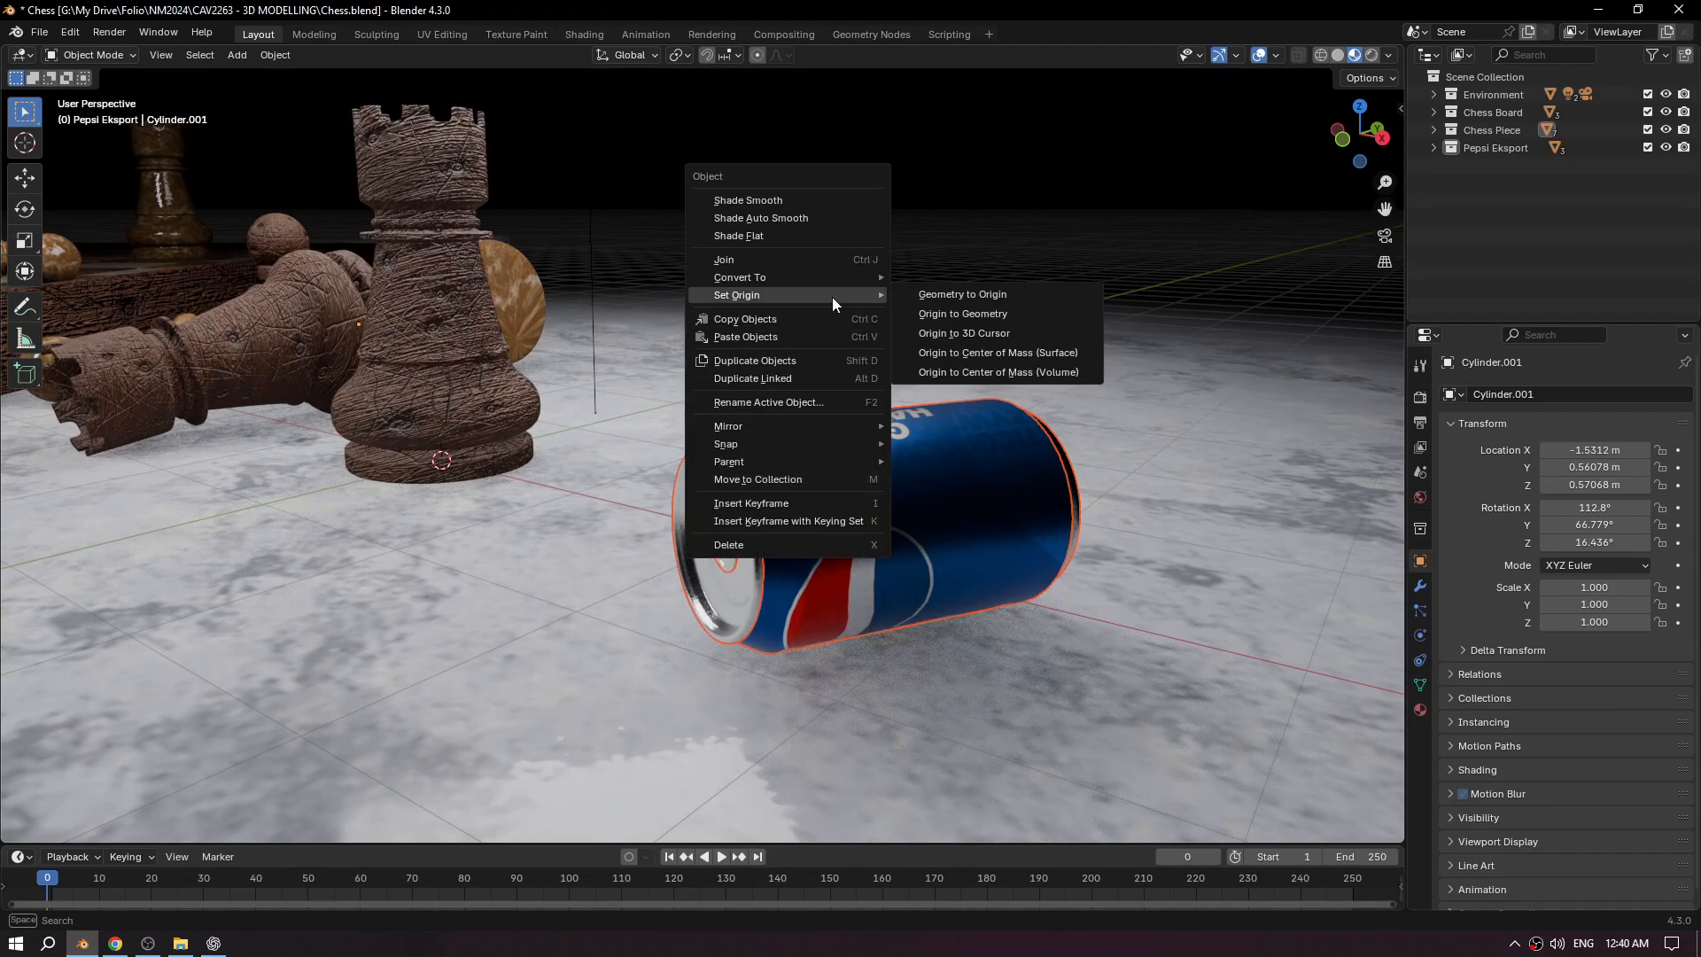
{"action": "left_click", "coordinate": [966, 313]}
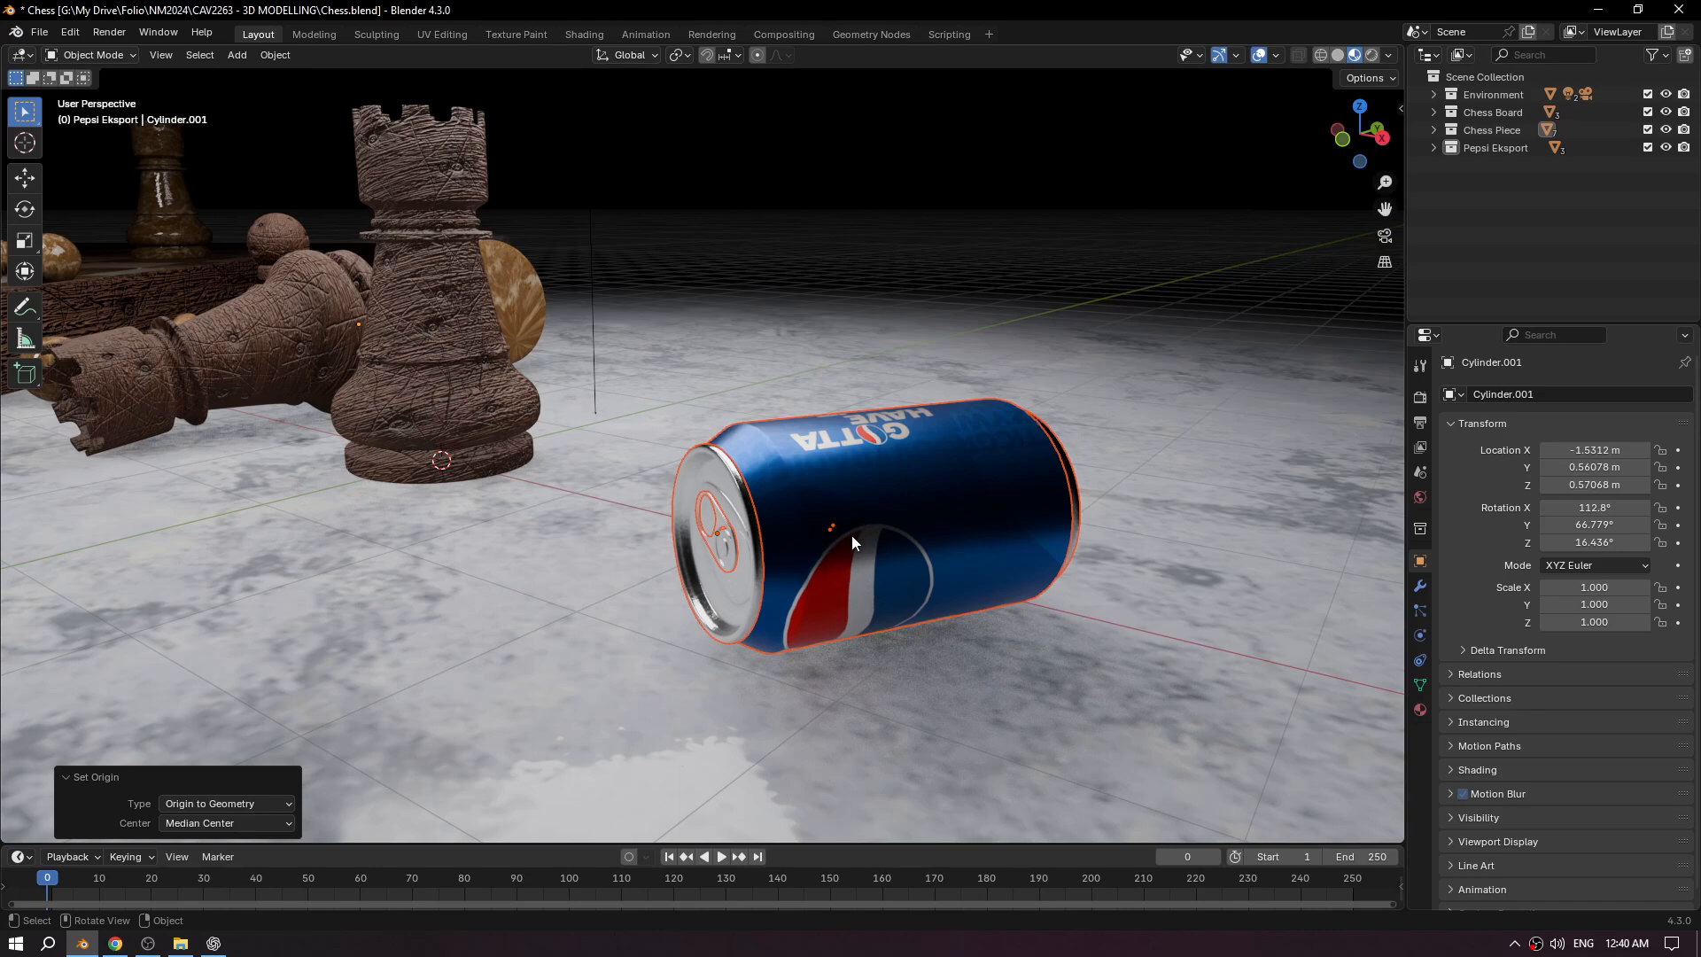
Scale the Pepsi can up by about 1.93 and raise it about 0.21 m along Z.
{"action": "scroll", "coordinate": [951, 573], "scroll_direction": "down", "scroll_amount": 2}
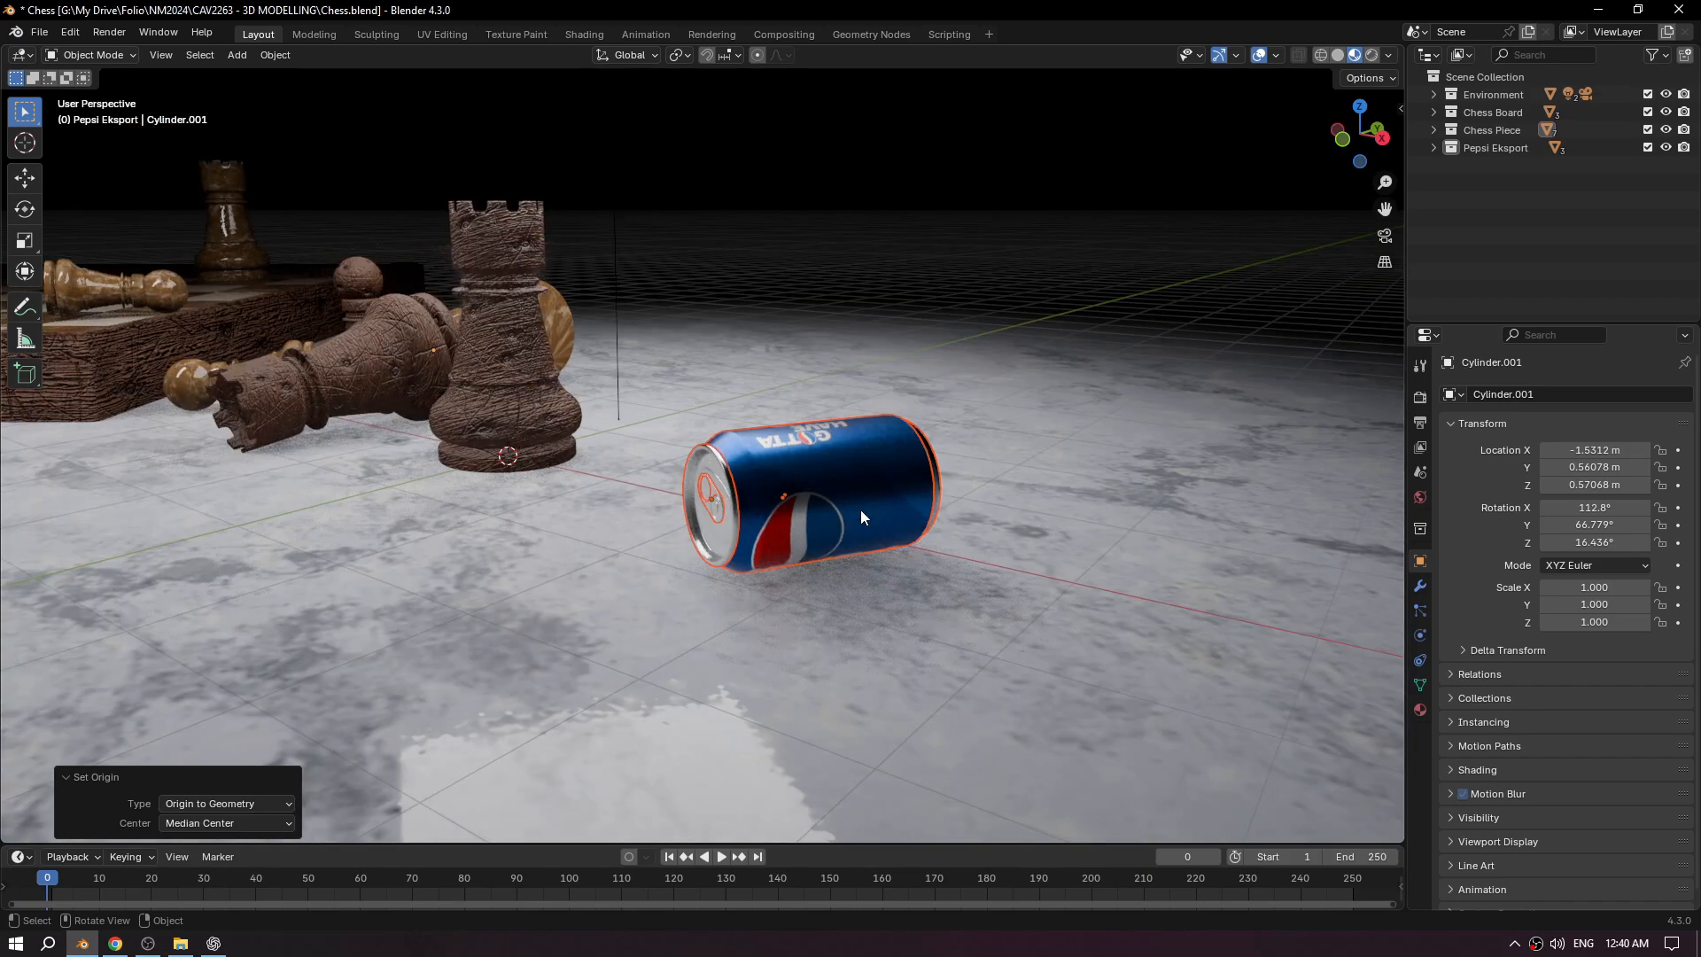
{"action": "key", "text": "s"}
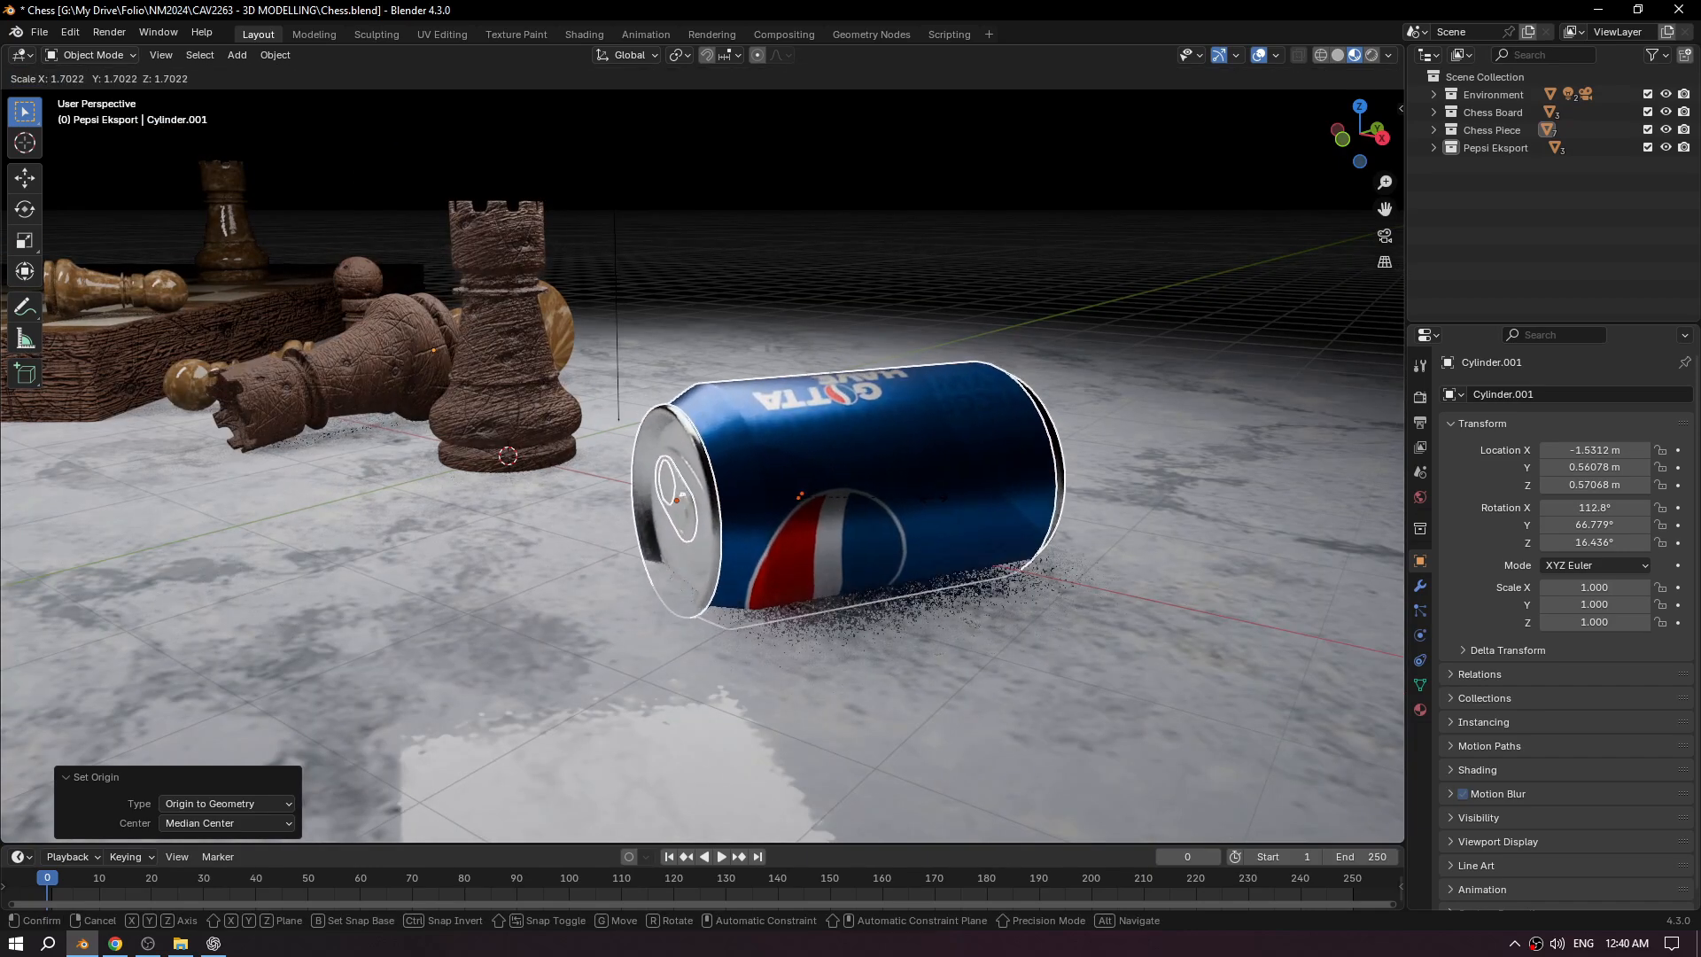
{"action": "left_click", "coordinate": [954, 505]}
{"action": "key", "text": "g"}
{"action": "key", "text": "z"}
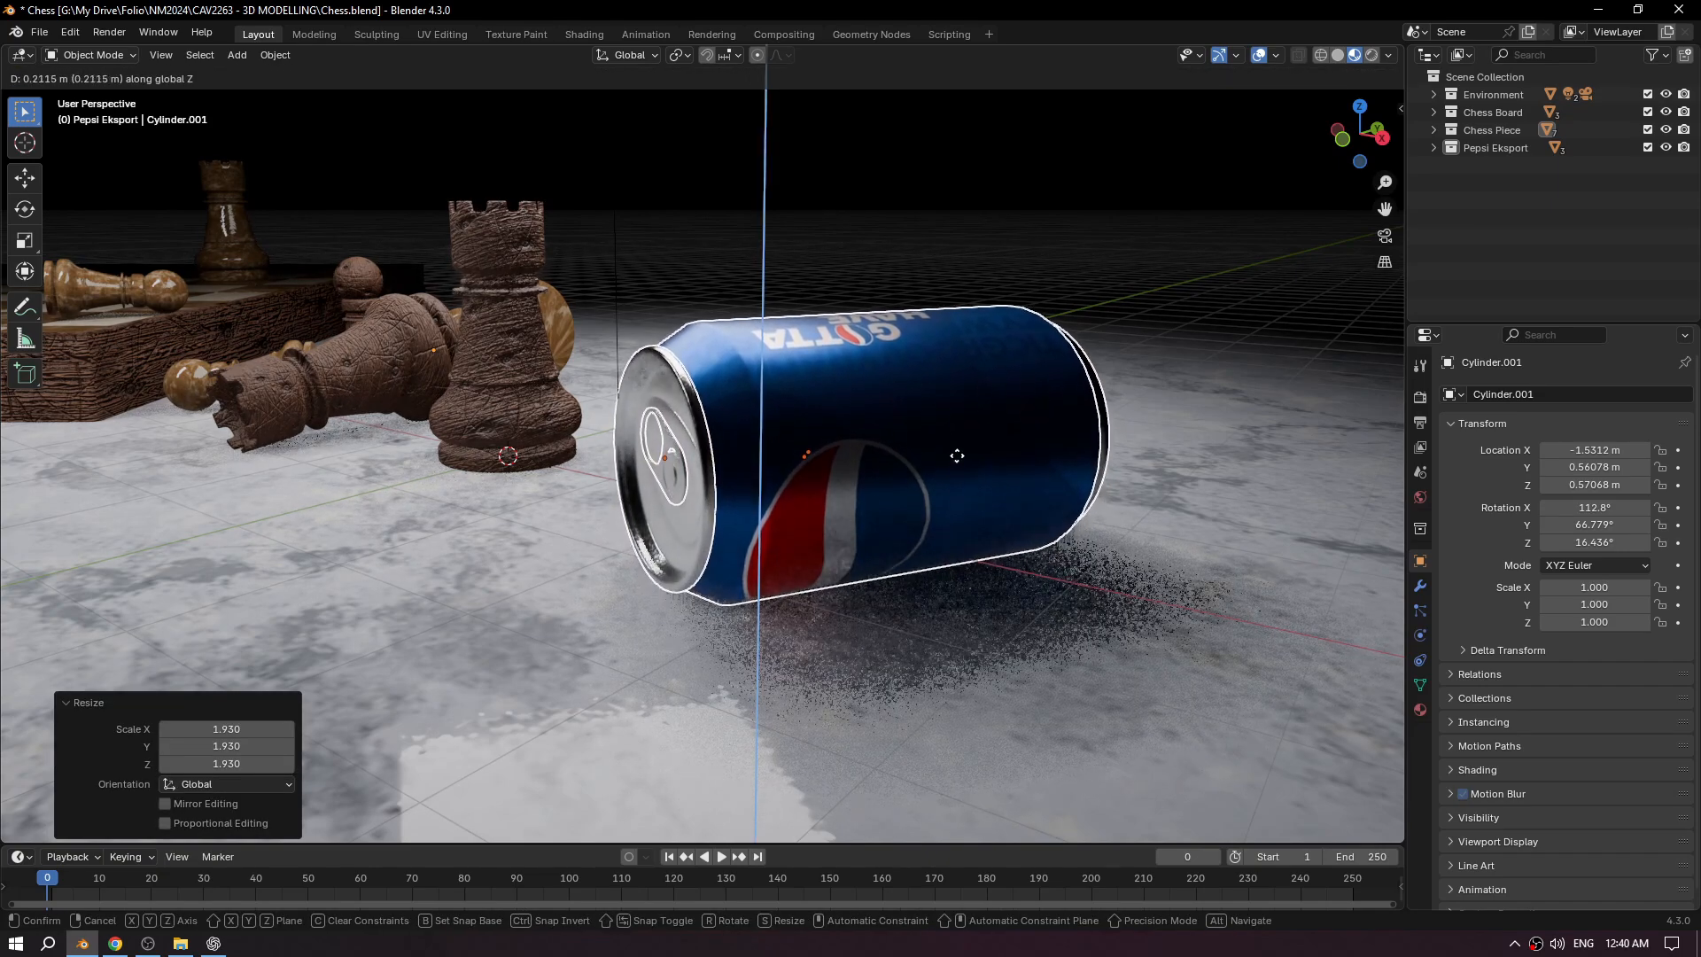
{"action": "left_click", "coordinate": [953, 459]}
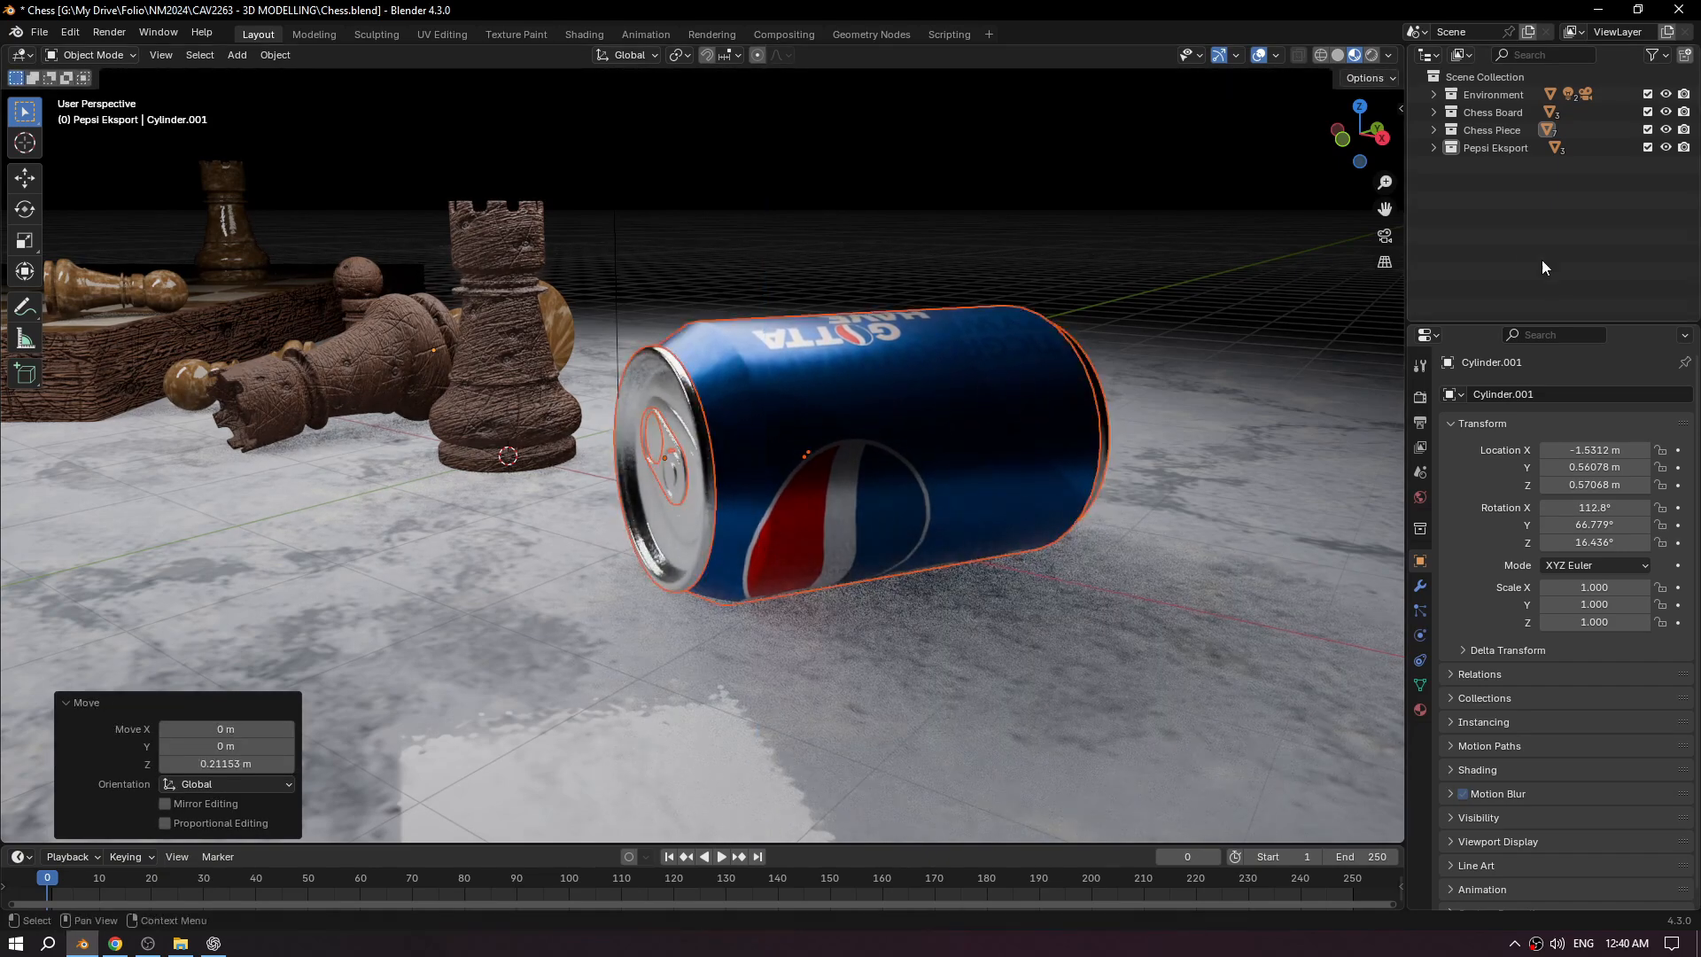
In the right orthographic view, raise the Pepsi can another 0.12 m or so along Z to clear the floor.
{"action": "left_click", "coordinate": [1380, 139]}
{"action": "scroll", "coordinate": [464, 379], "scroll_direction": "up", "scroll_amount": 3}
{"action": "middle_click_drag", "start_coordinate": [459, 384], "coordinate": [979, 562], "text": "shift"}
{"action": "key", "text": "g"}
{"action": "key", "text": "z"}
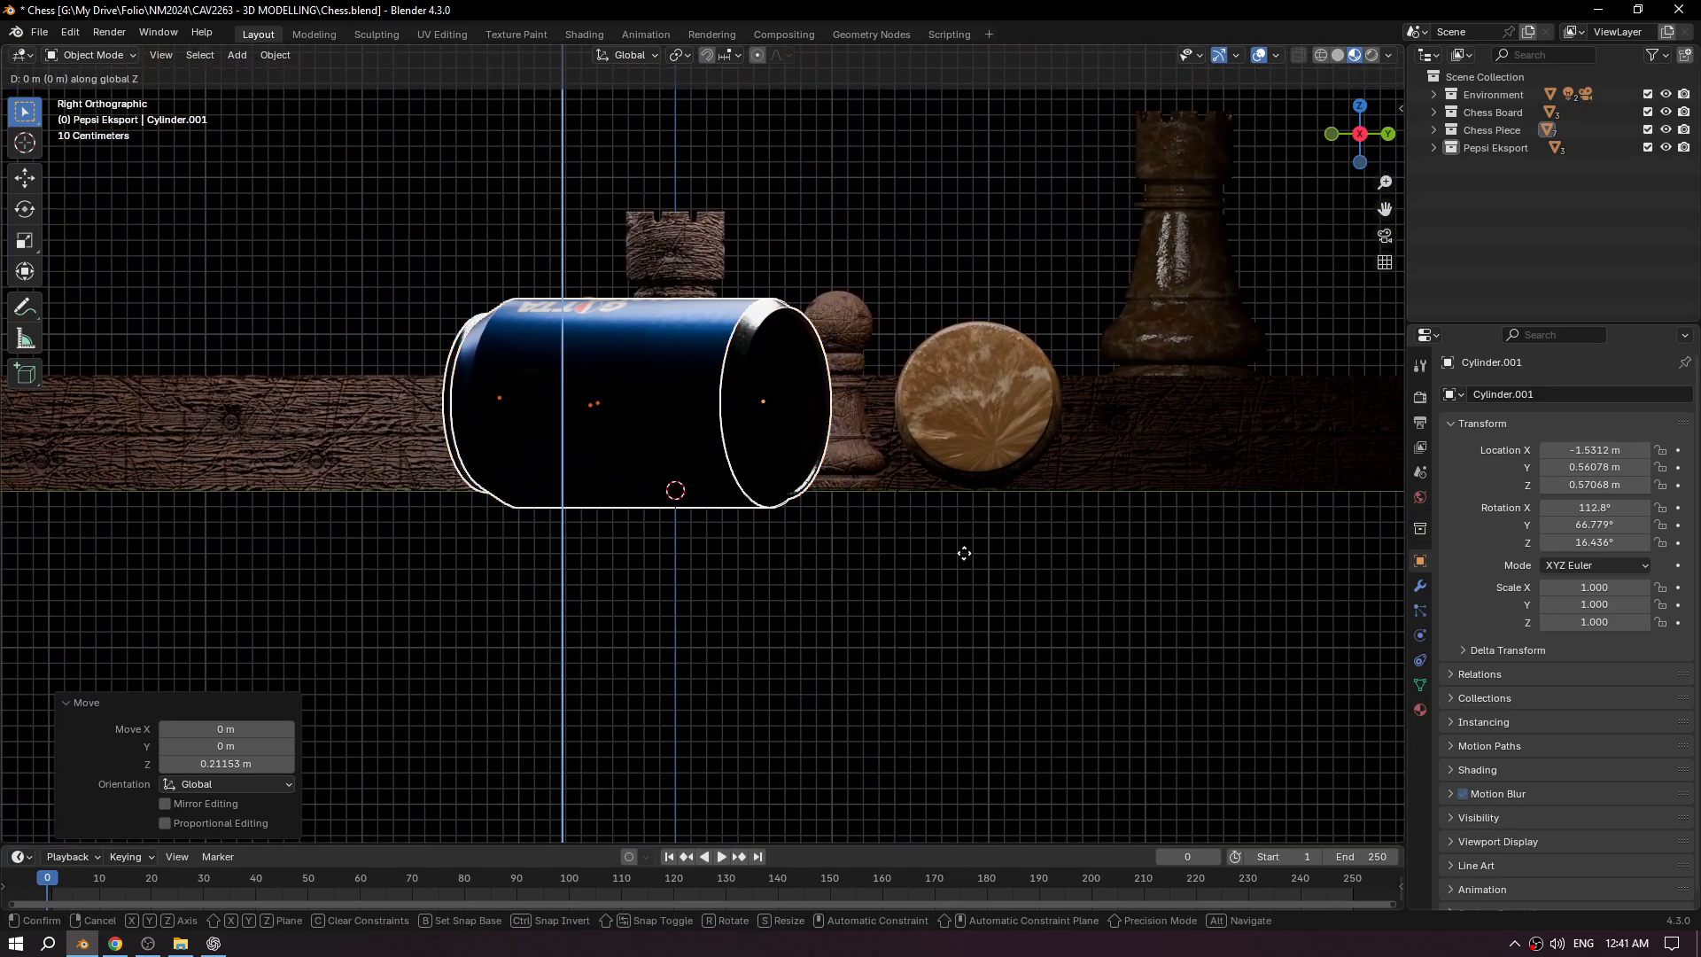
{"action": "left_click", "coordinate": [956, 534]}
{"action": "middle_click_drag", "start_coordinate": [956, 536], "coordinate": [842, 560]}
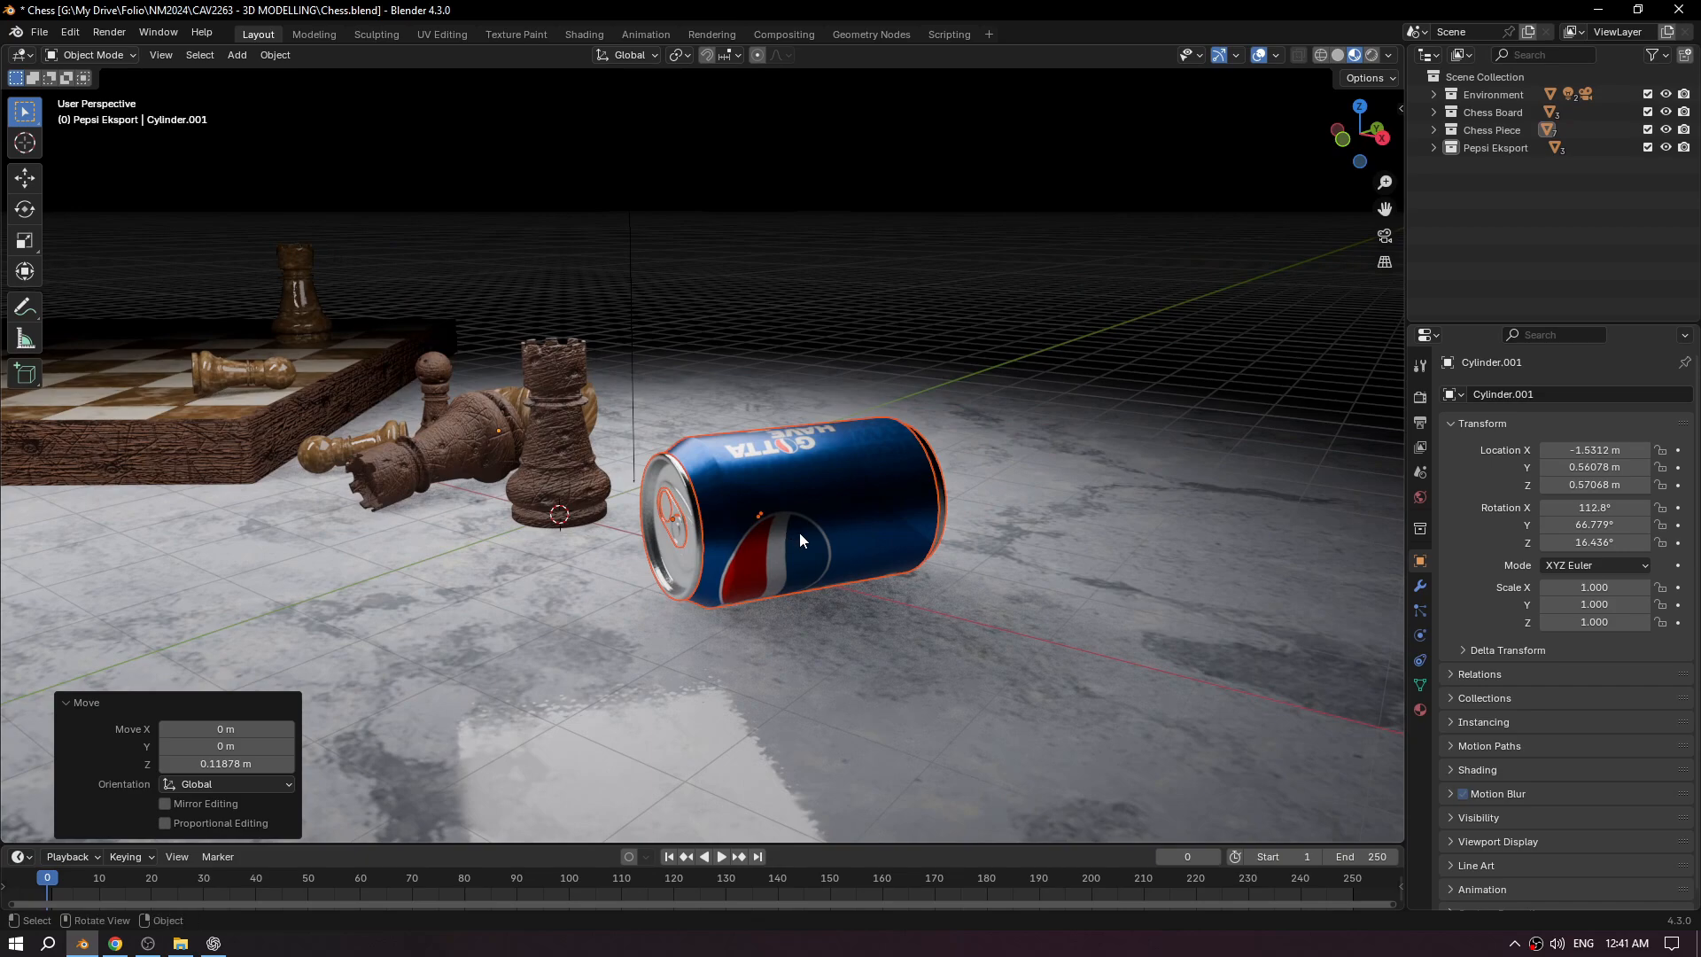
Apply all transforms to the selected Pepsi can parts.
{"action": "key", "text": "ctrl+a"}
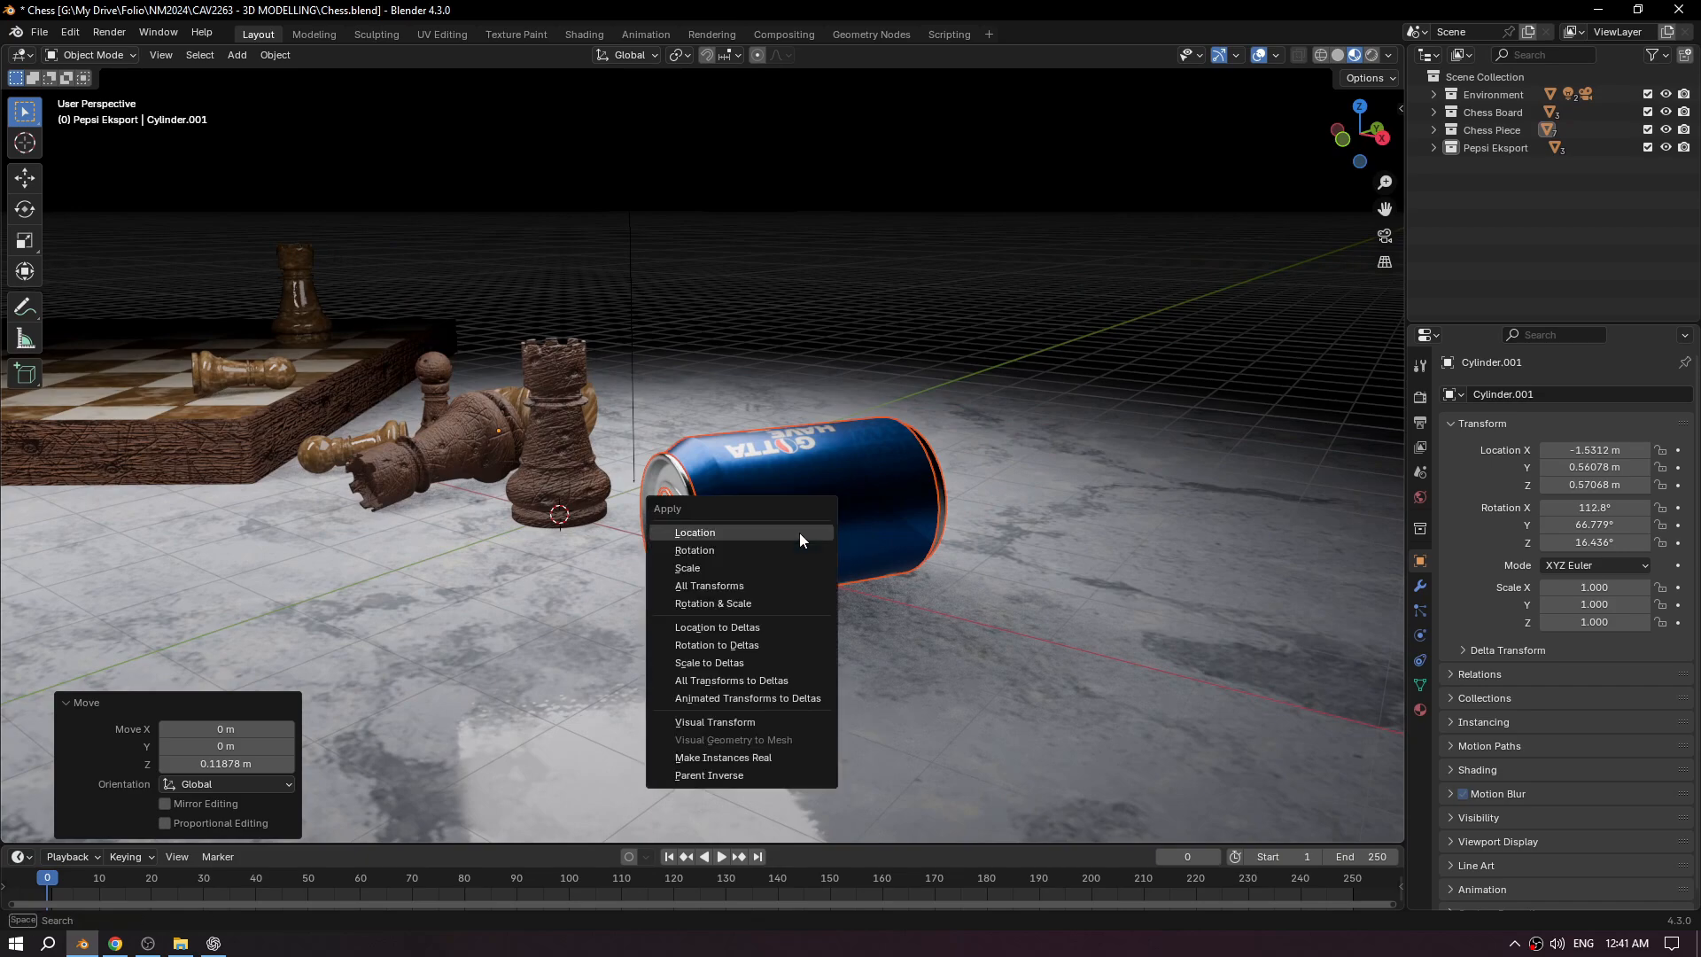
{"action": "left_click", "coordinate": [757, 585]}
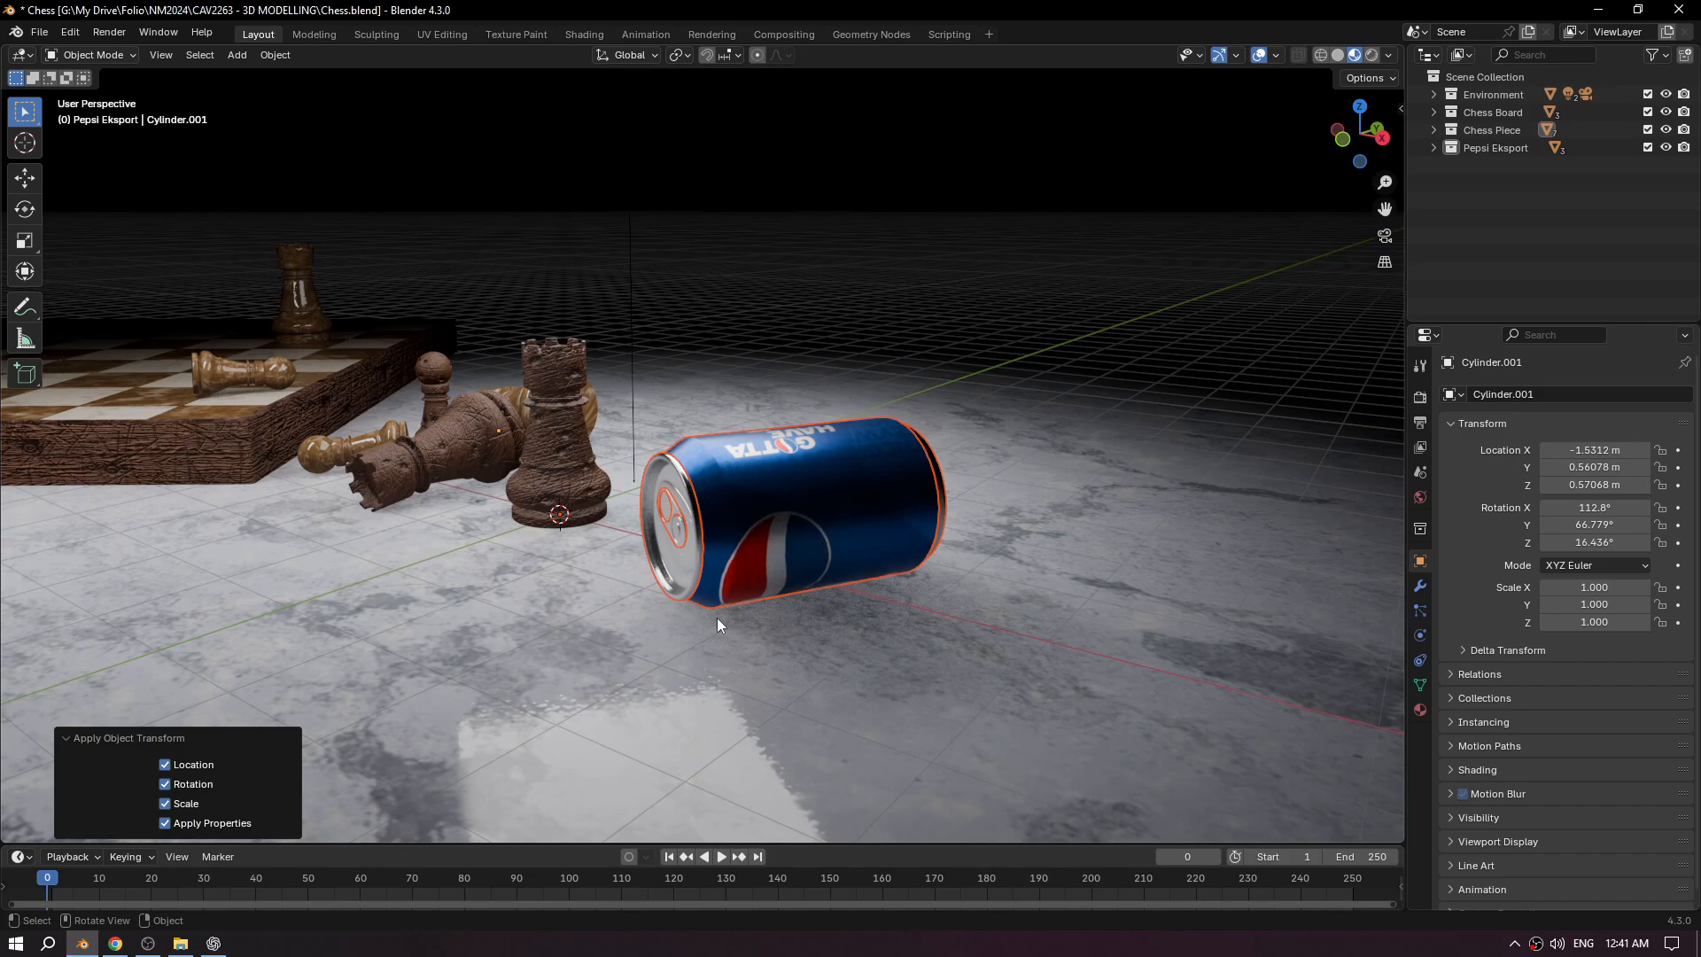
{"action": "middle_click_drag", "start_coordinate": [591, 588], "coordinate": [1019, 629]}
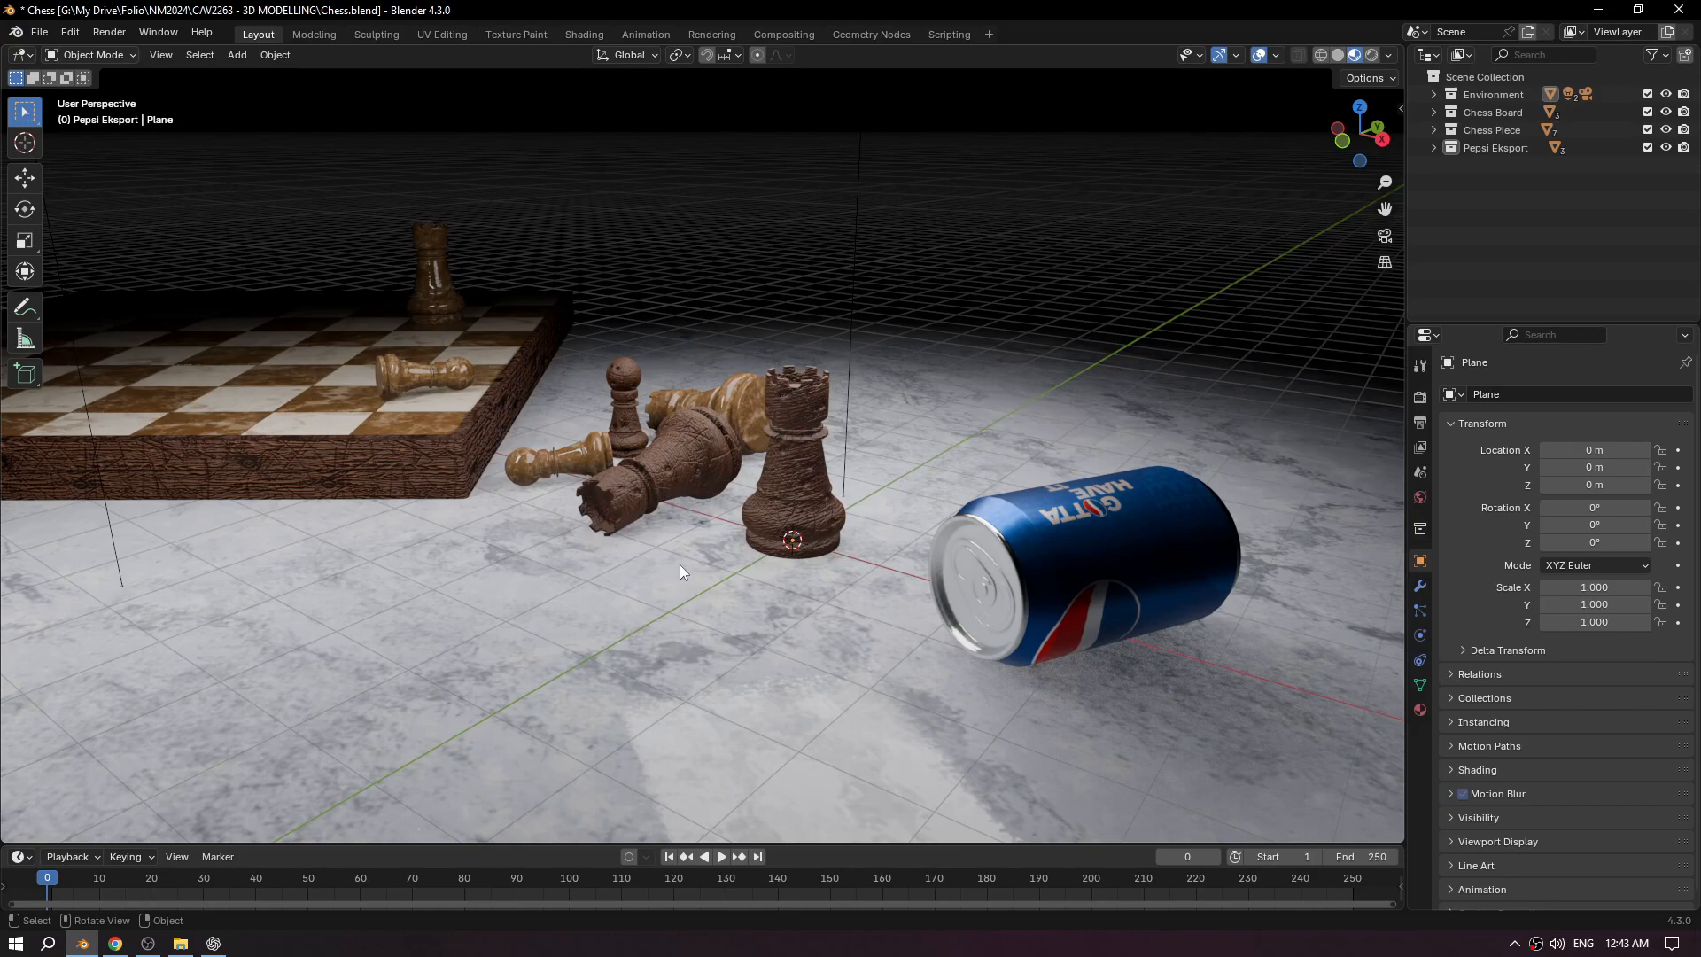
Save Chess.blend and open Tin Can2.blend from the same project folder.
{"action": "left_click", "coordinate": [38, 34]}
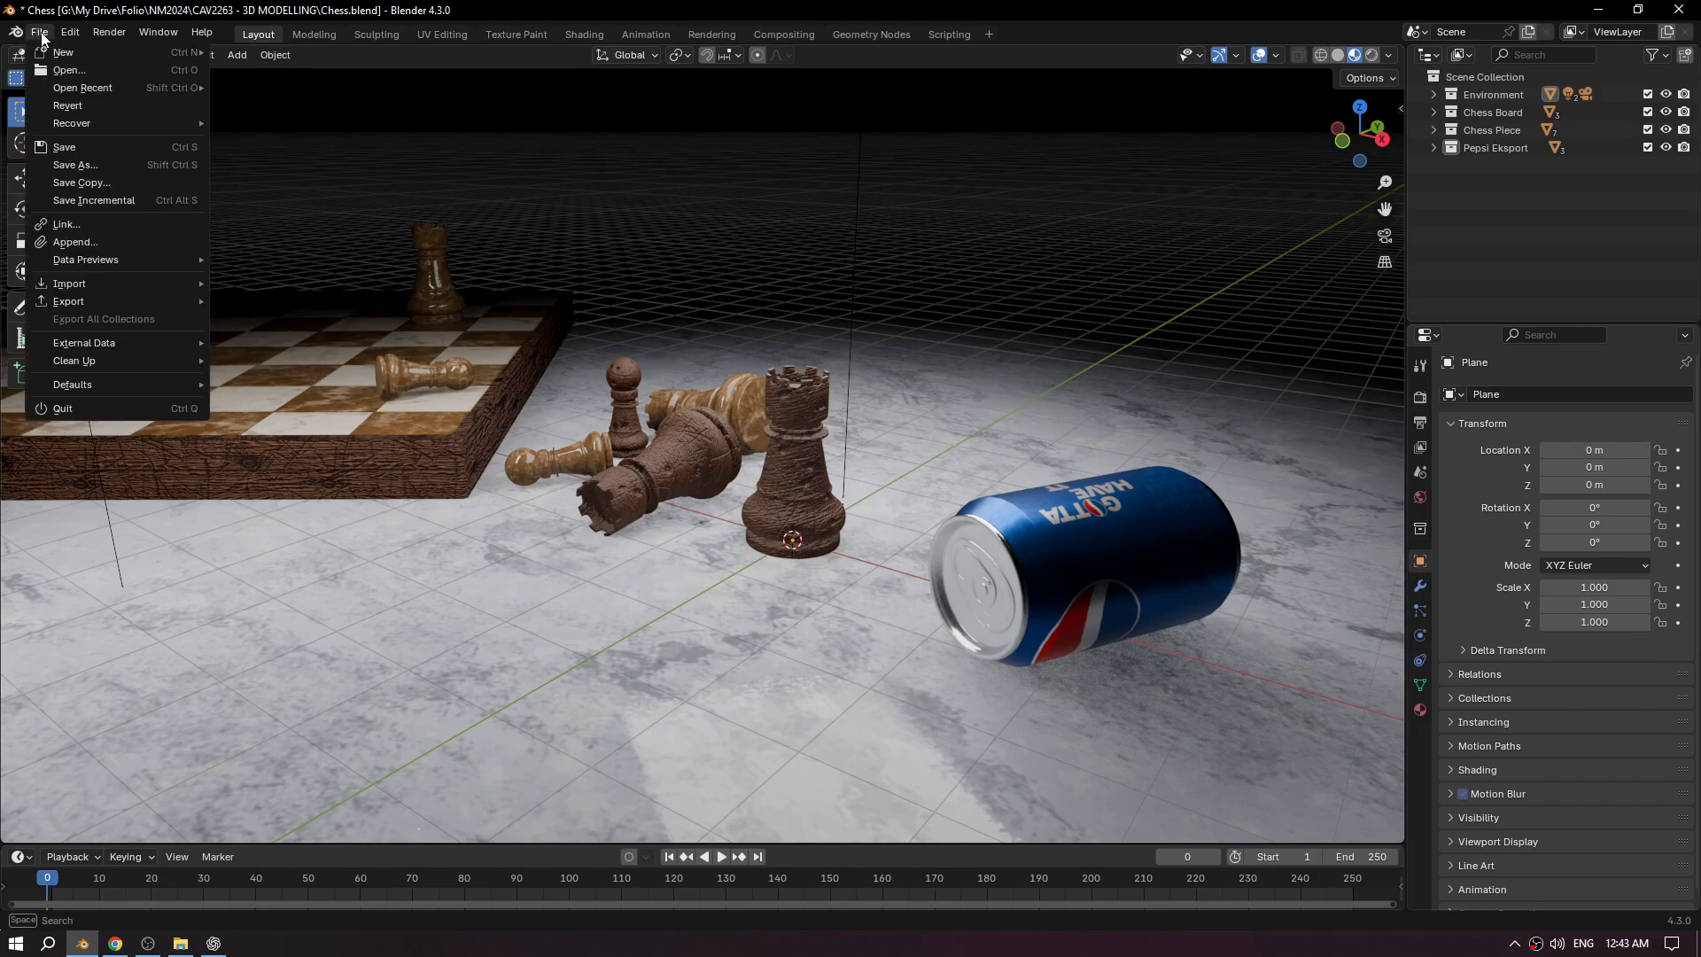
{"action": "left_click", "coordinate": [64, 149]}
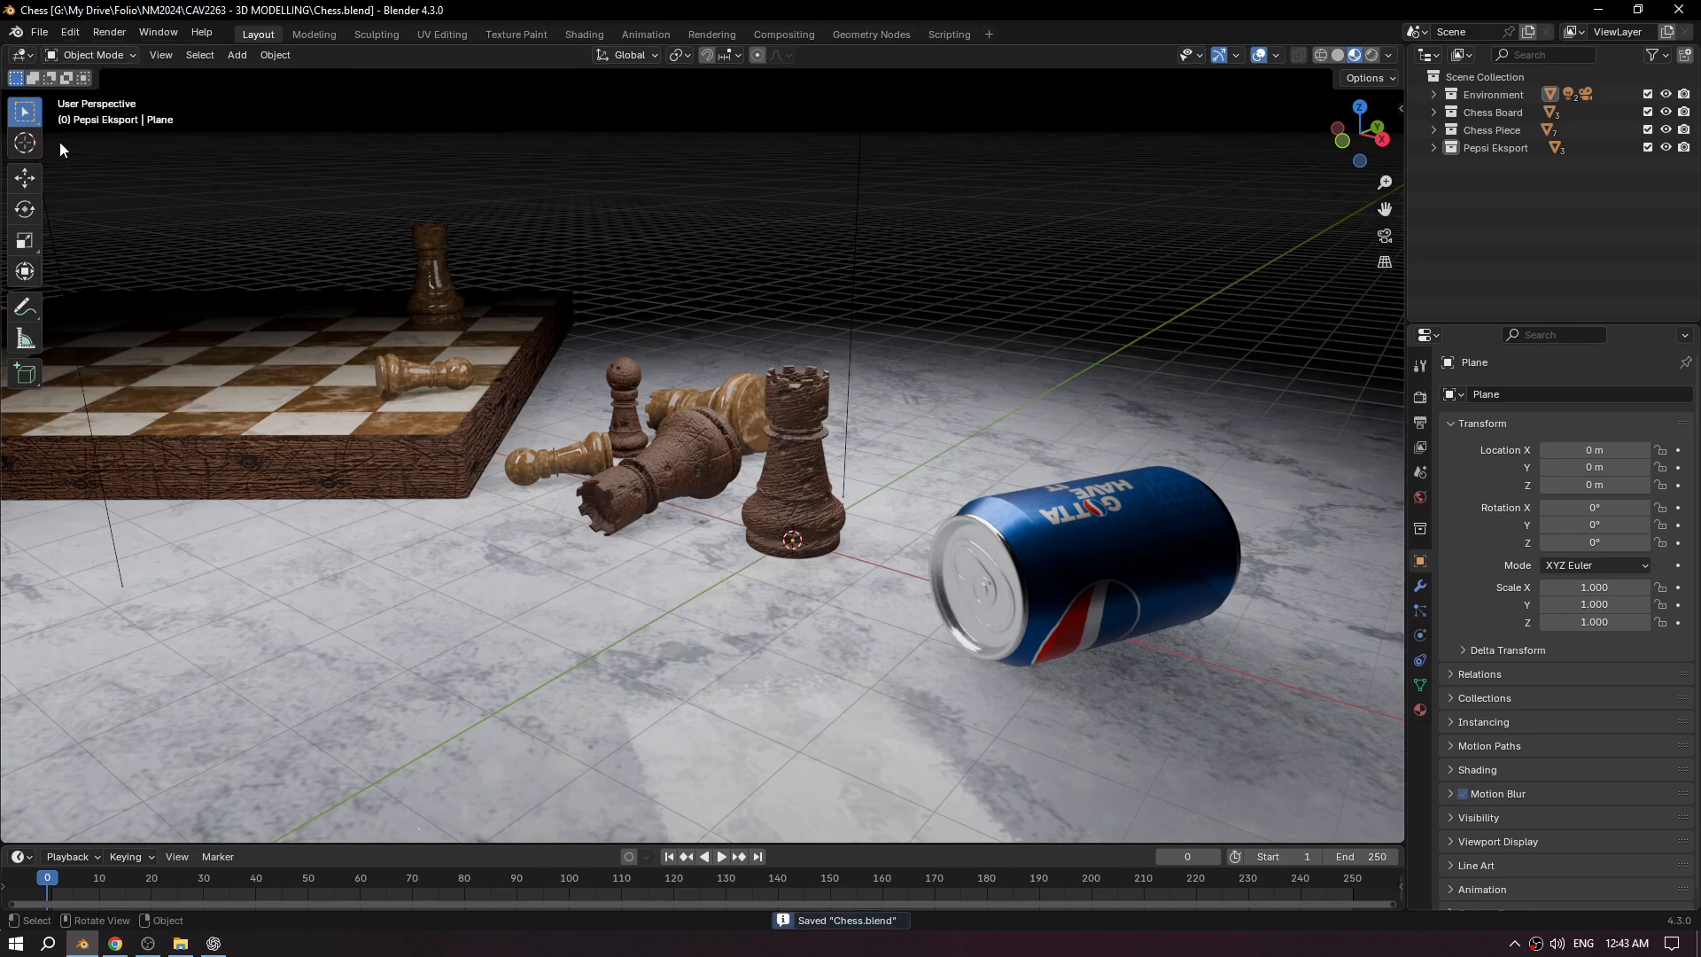
{"action": "left_click", "coordinate": [37, 33]}
{"action": "left_click", "coordinate": [45, 75]}
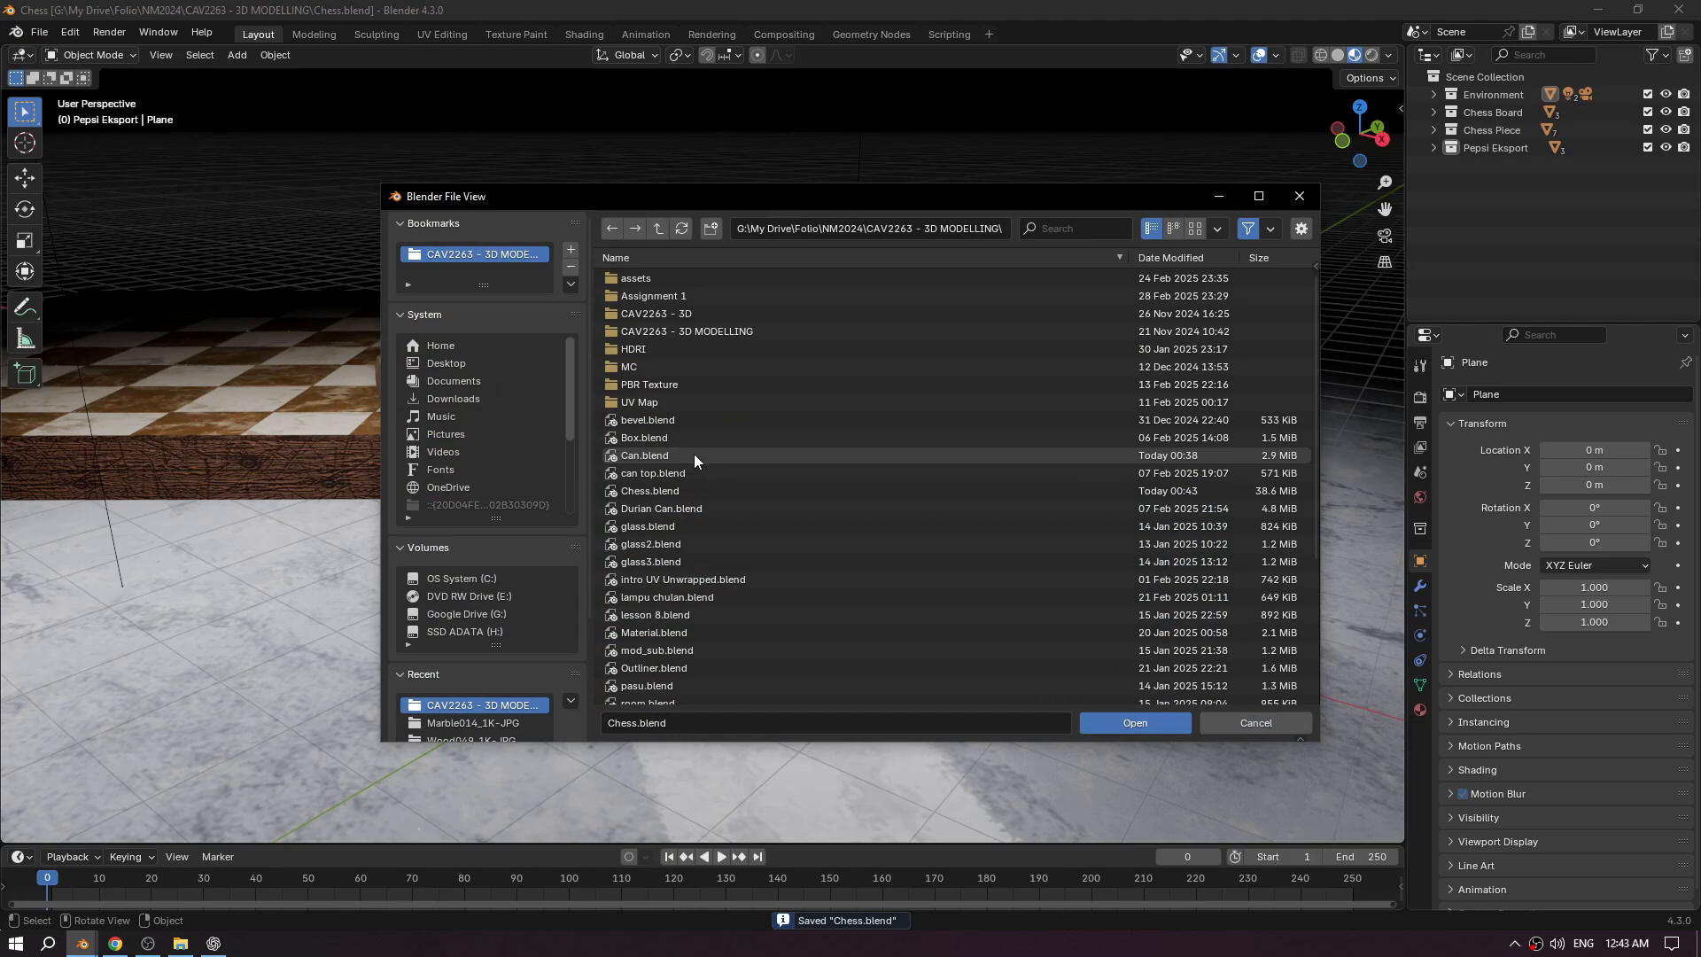
{"action": "scroll", "coordinate": [686, 569], "scroll_direction": "down", "scroll_amount": 3}
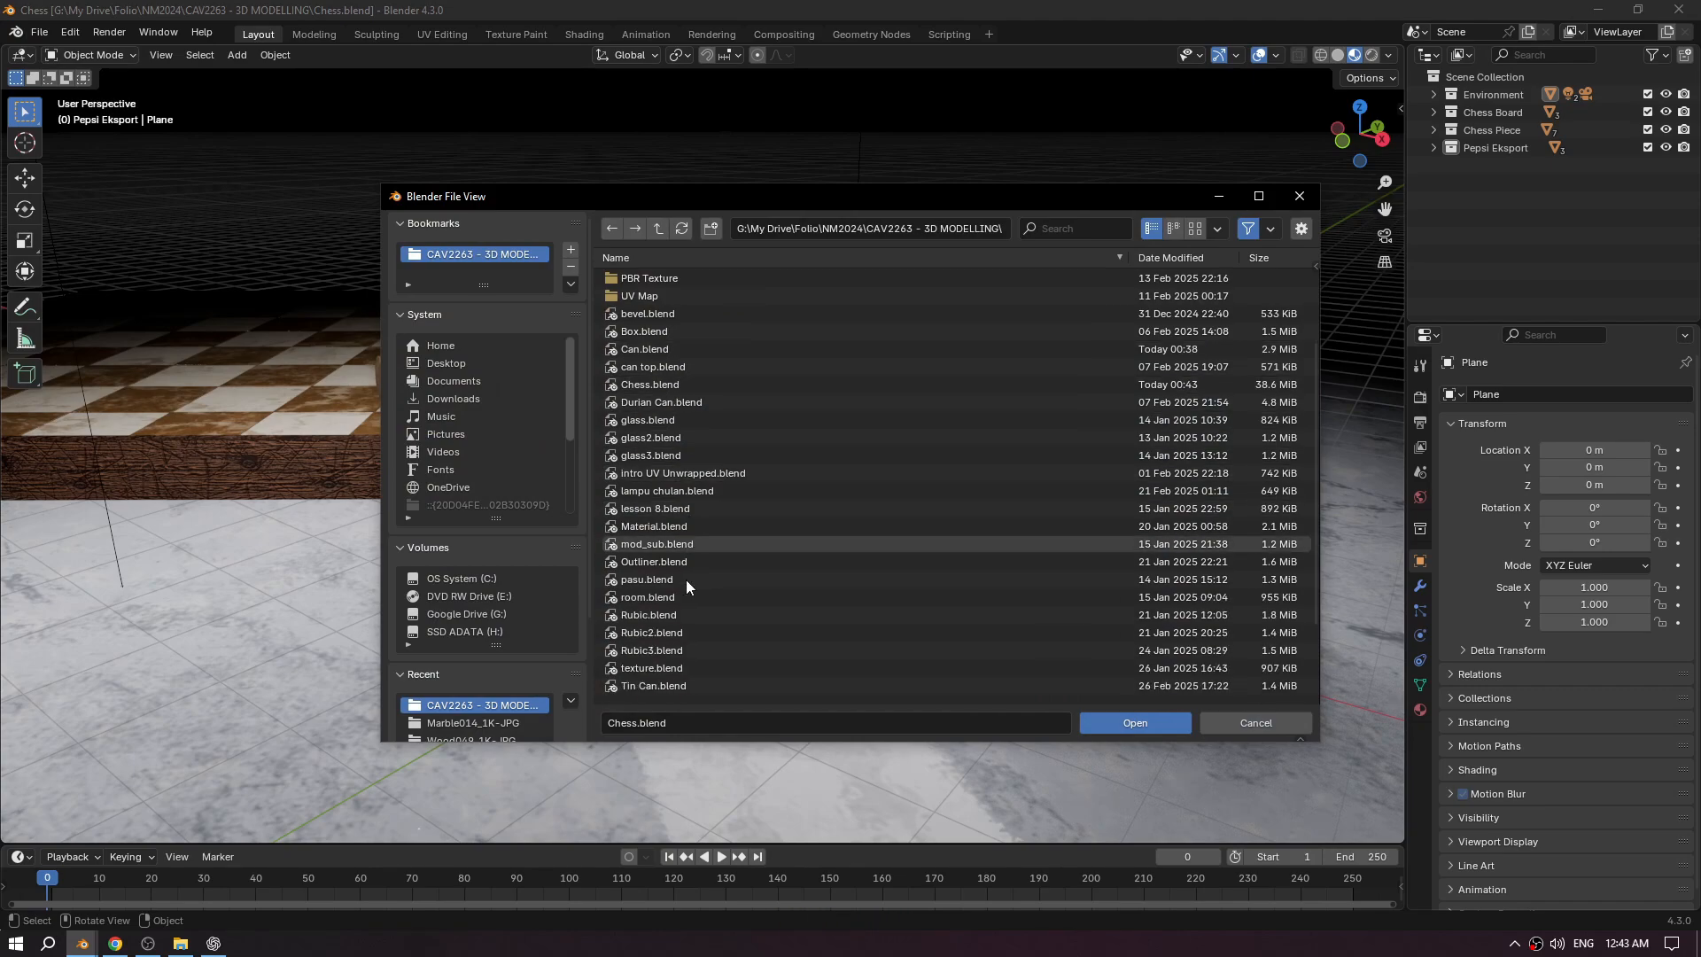
{"action": "scroll", "coordinate": [686, 580], "scroll_direction": "down", "scroll_amount": 2}
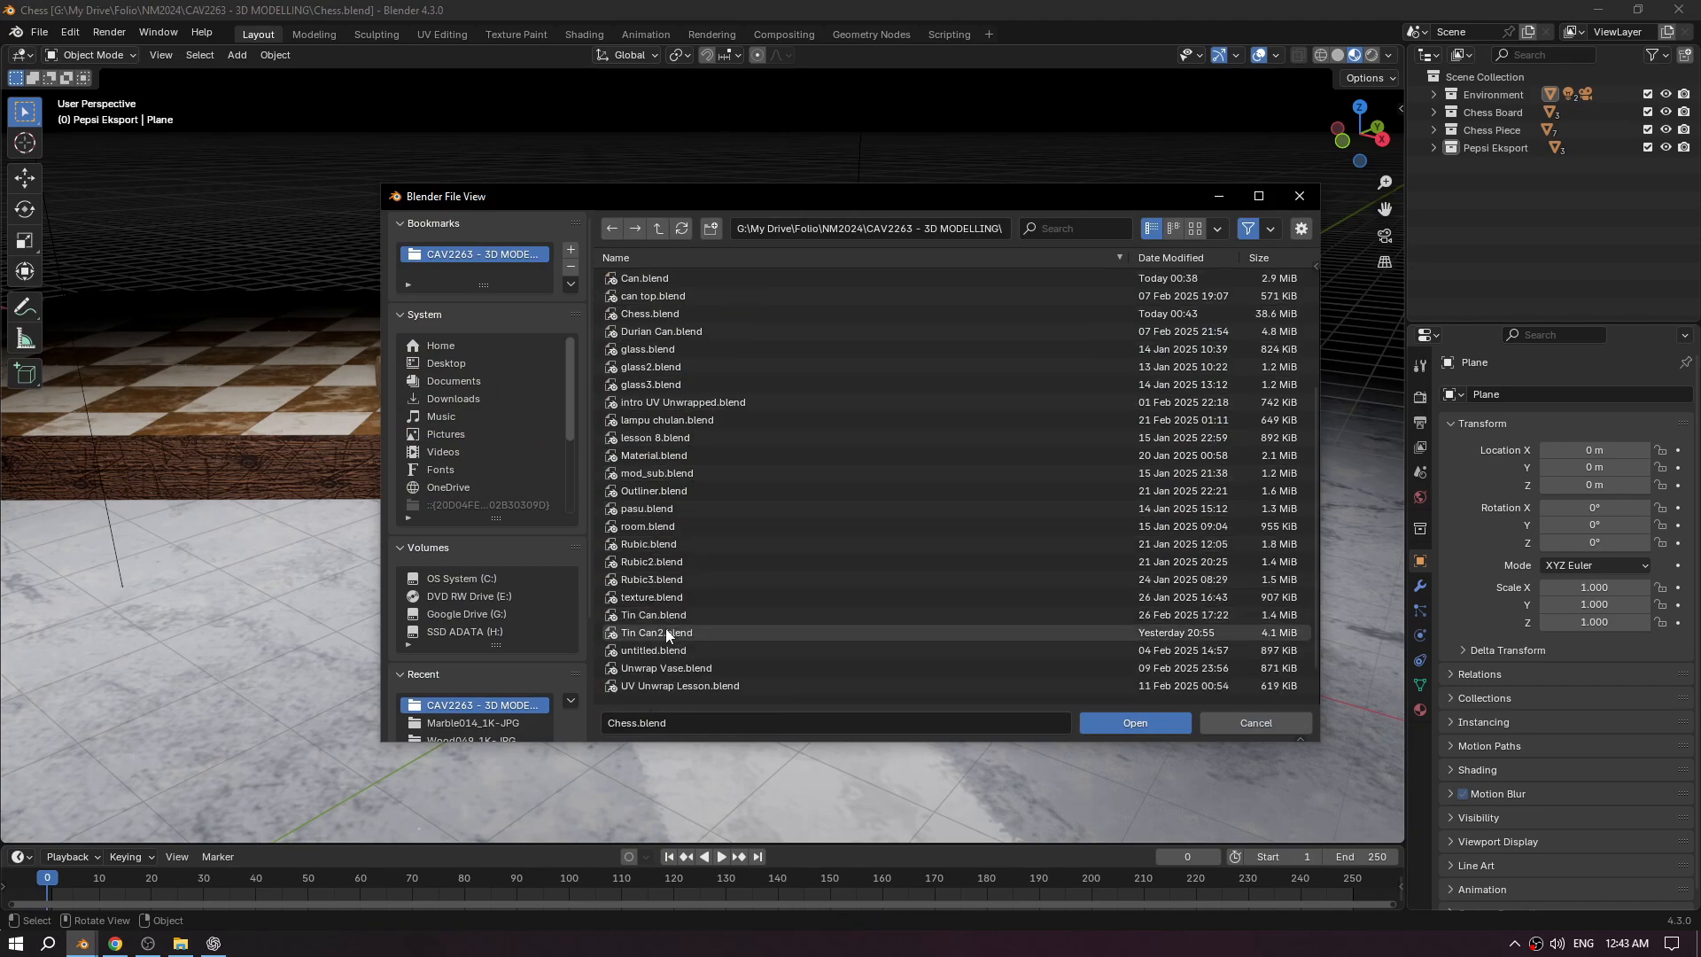
{"action": "left_click", "coordinate": [657, 627]}
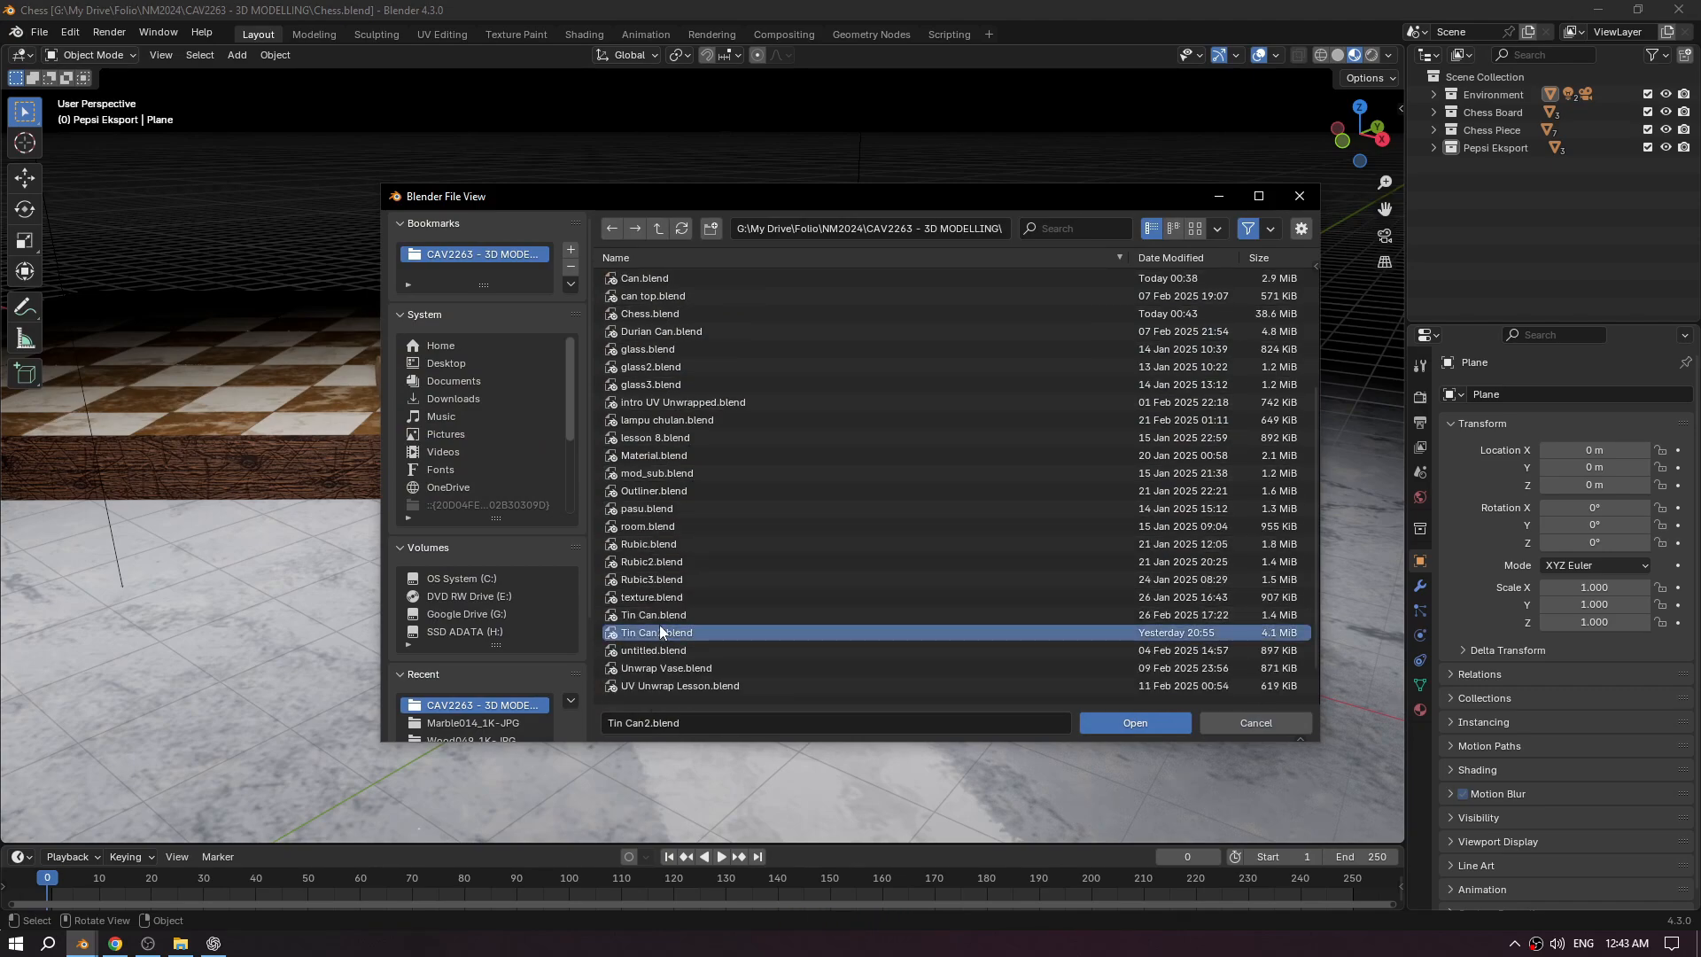
{"action": "left_click", "coordinate": [1114, 726]}
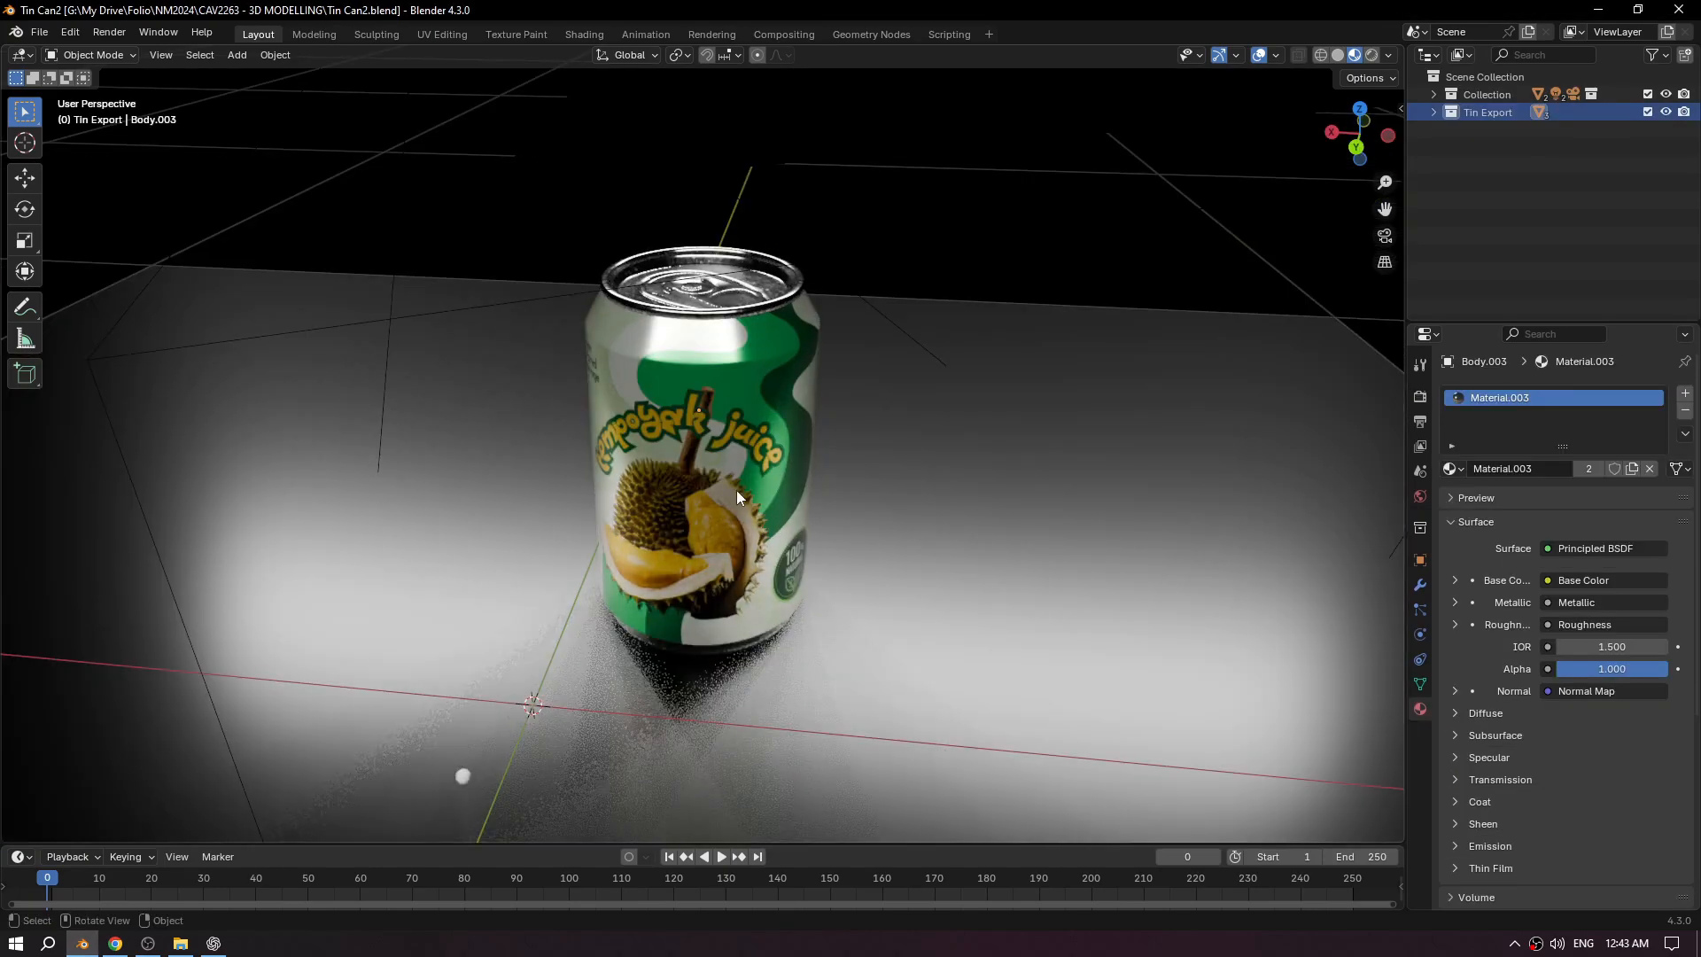
Select the durian can's three parts, Body.002, Body.003 and Top.001, and move them to a new collection named Durian Eksport.
{"action": "middle_click_drag", "start_coordinate": [993, 495], "coordinate": [941, 485]}
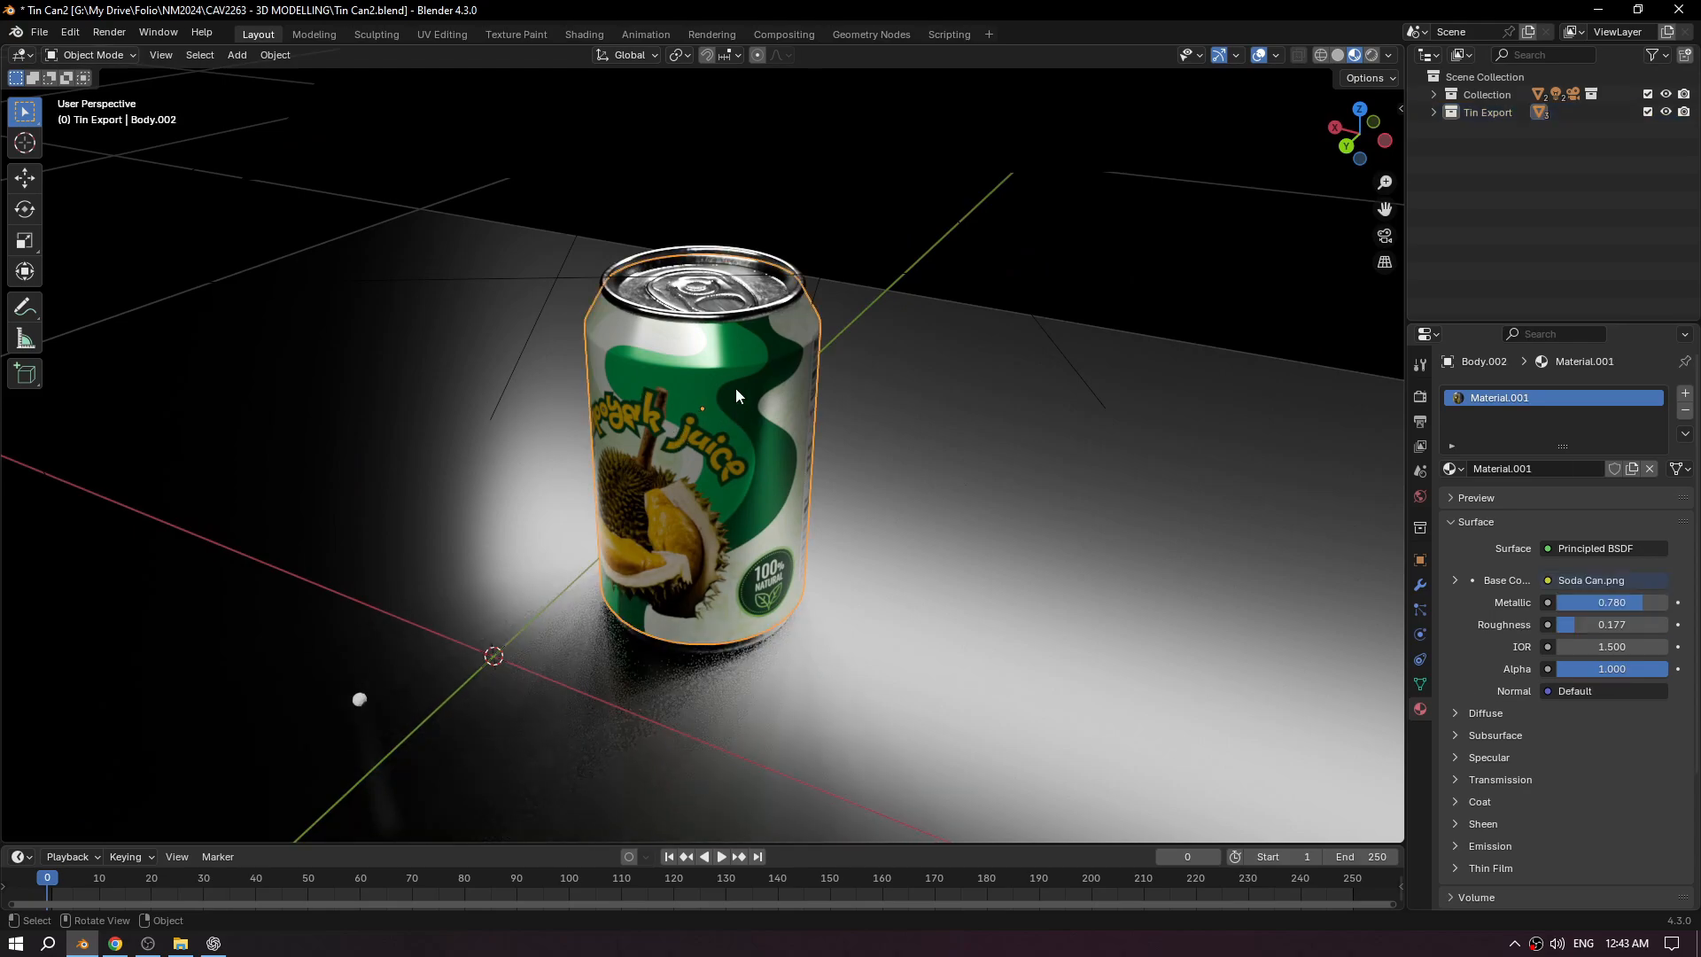
{"action": "left_click", "coordinate": [760, 294], "text": "shift"}
{"action": "left_click", "coordinate": [728, 288], "text": "shift"}
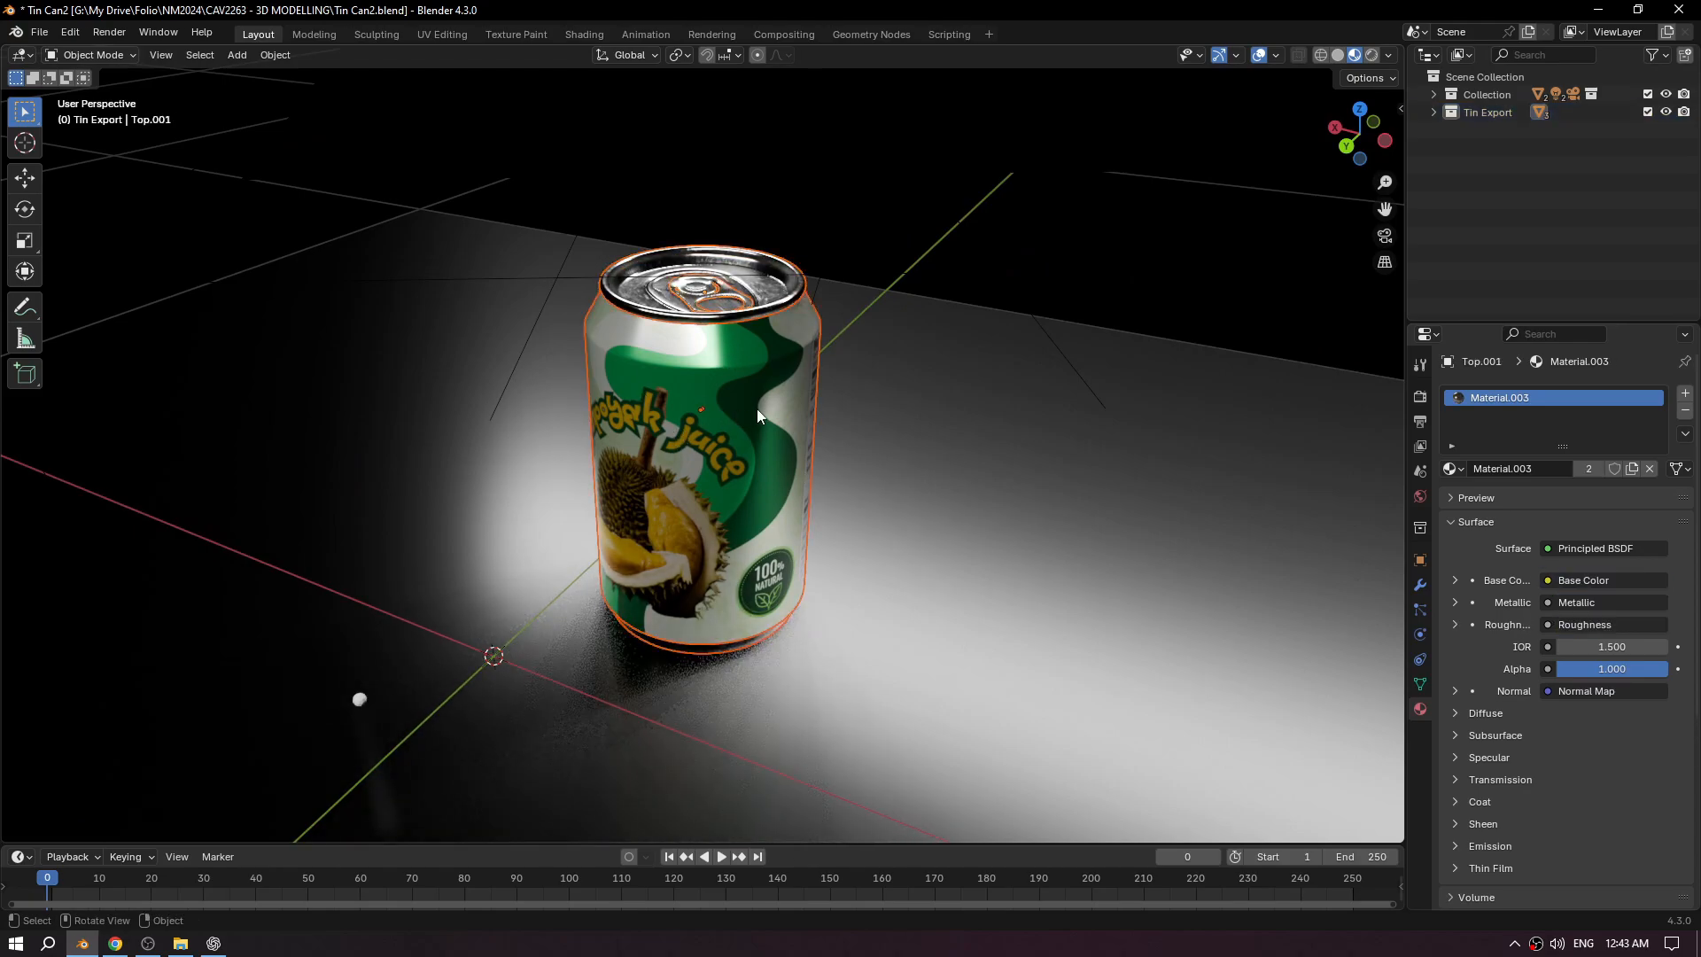
{"action": "scroll", "coordinate": [789, 518], "scroll_direction": "down", "scroll_amount": 2}
{"action": "middle_click_drag", "start_coordinate": [791, 526], "coordinate": [843, 432]}
{"action": "right_click", "coordinate": [737, 419]}
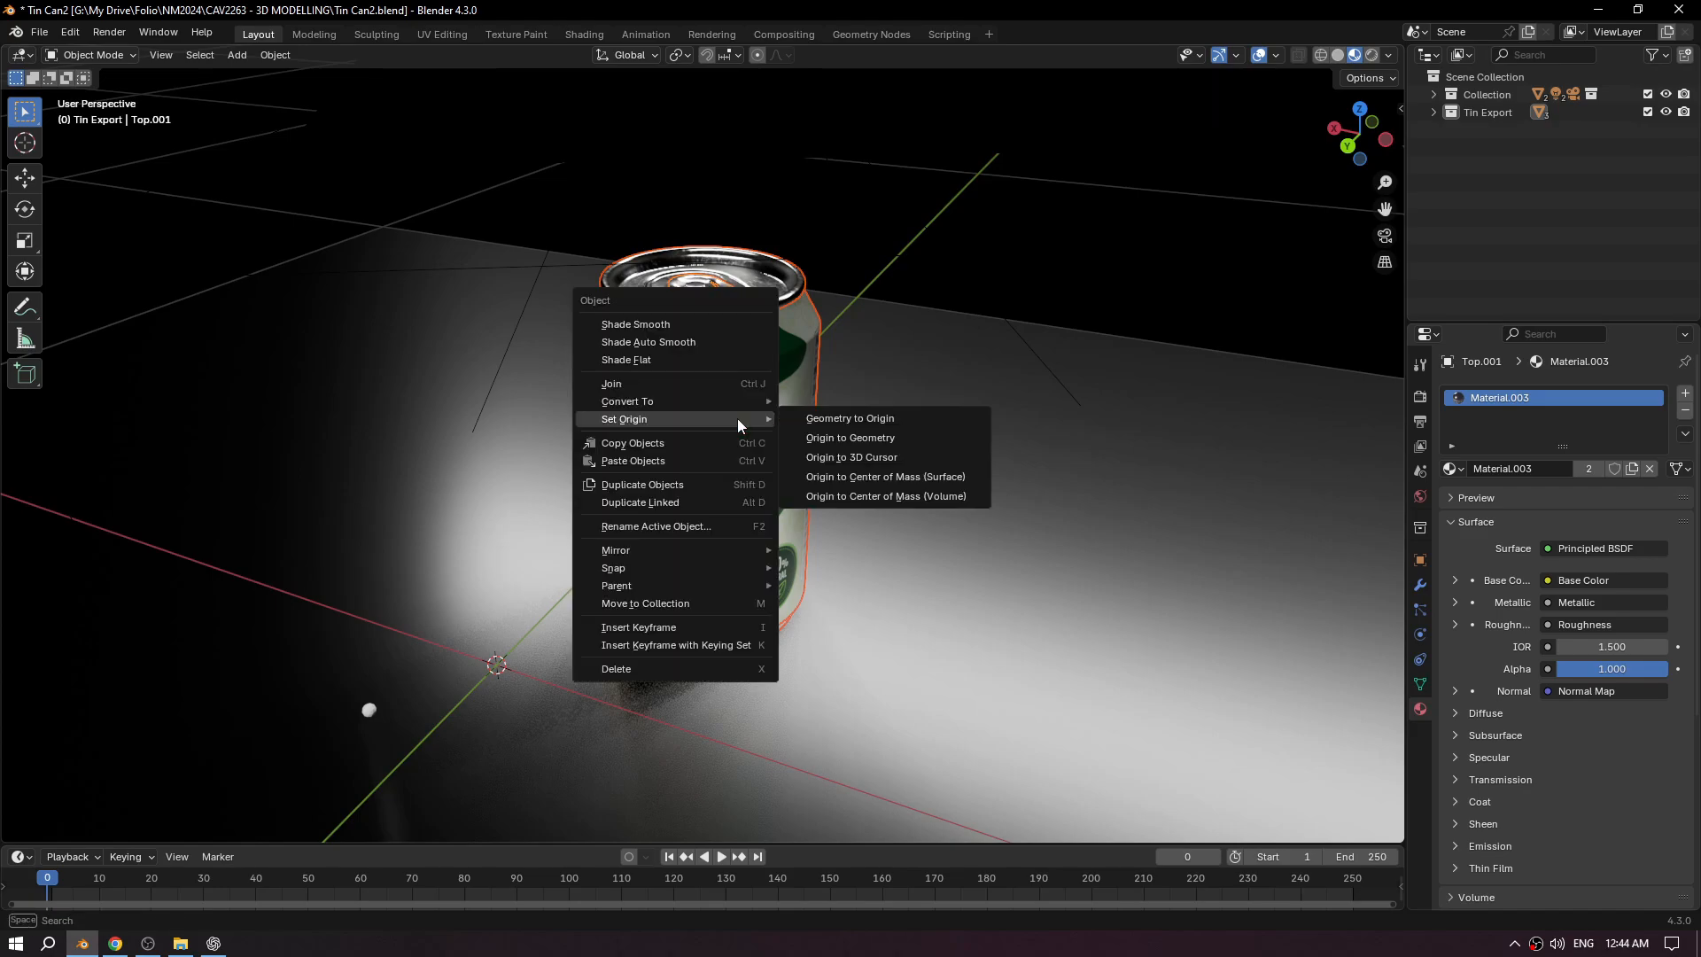
{"action": "right_click", "coordinate": [701, 453]}
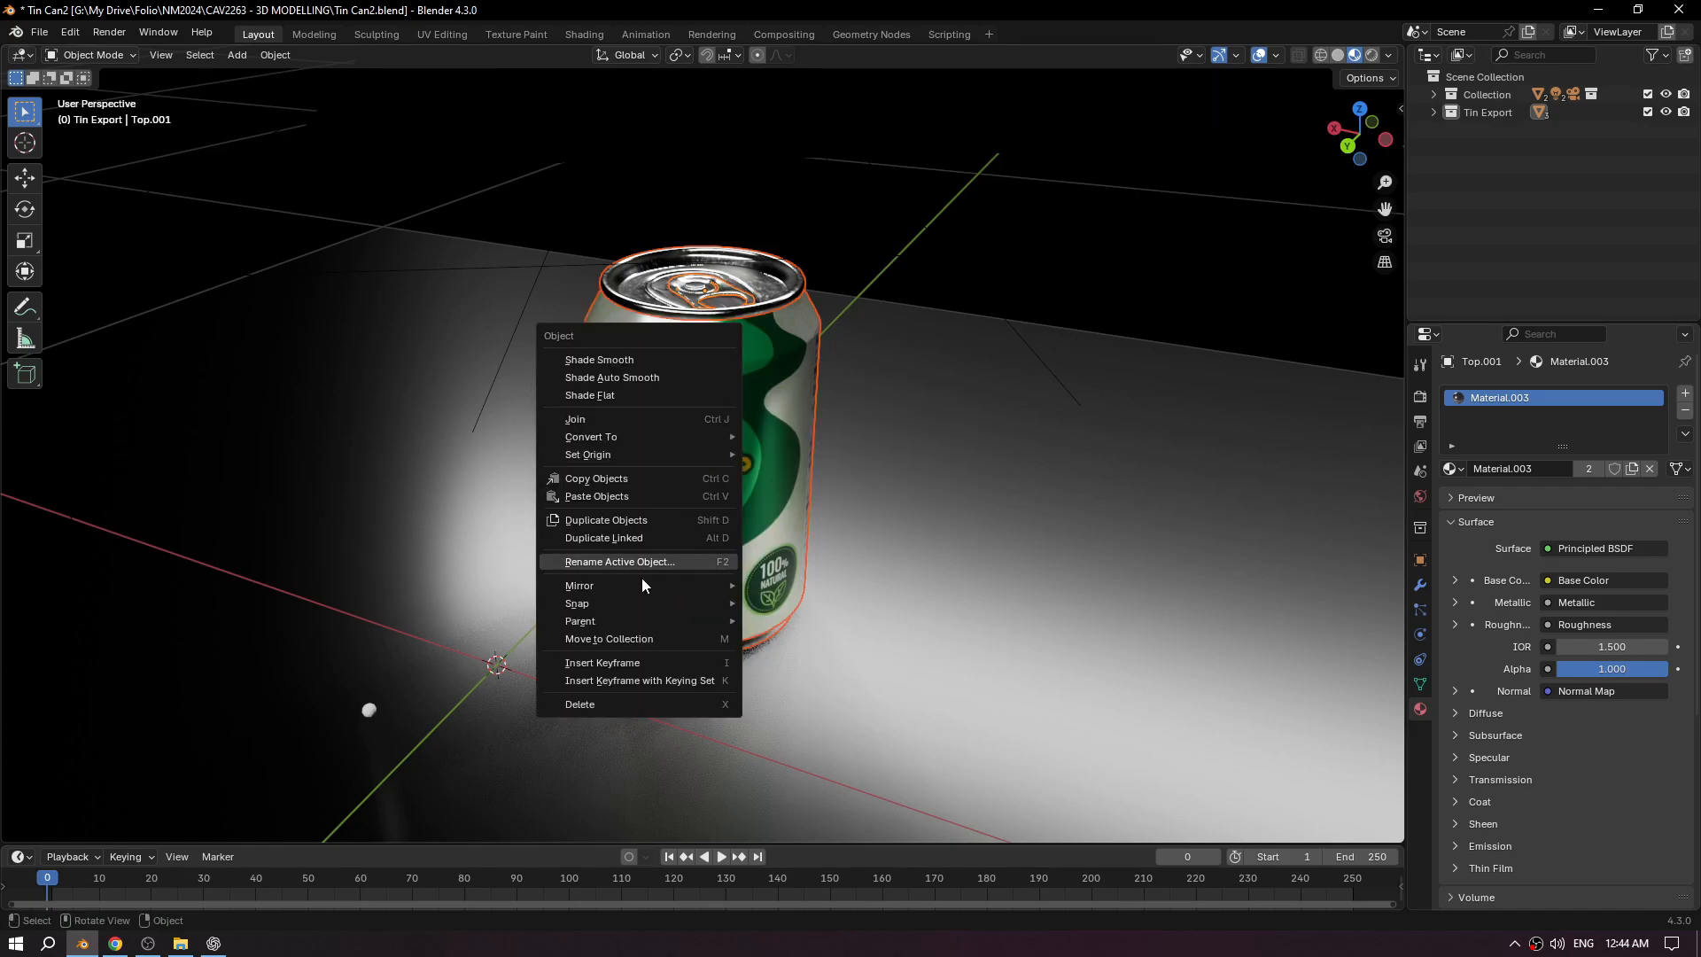
{"action": "left_click", "coordinate": [630, 634]}
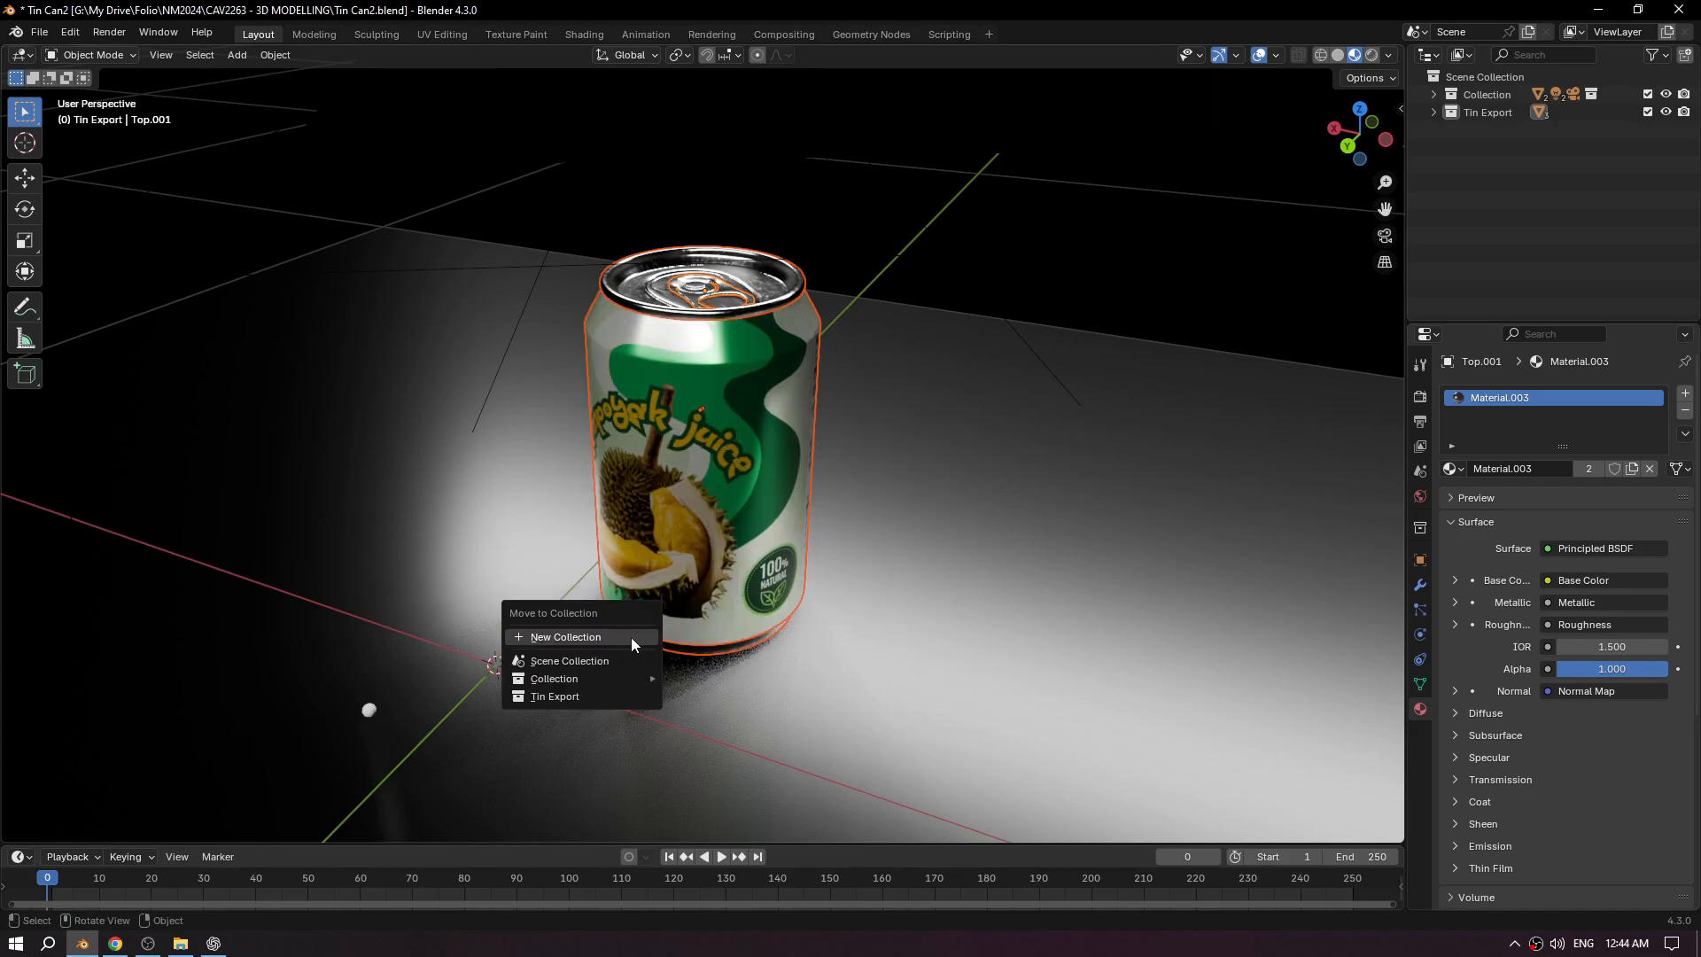
{"action": "left_click", "coordinate": [574, 638]}
{"action": "key", "text": "BackSpace"}
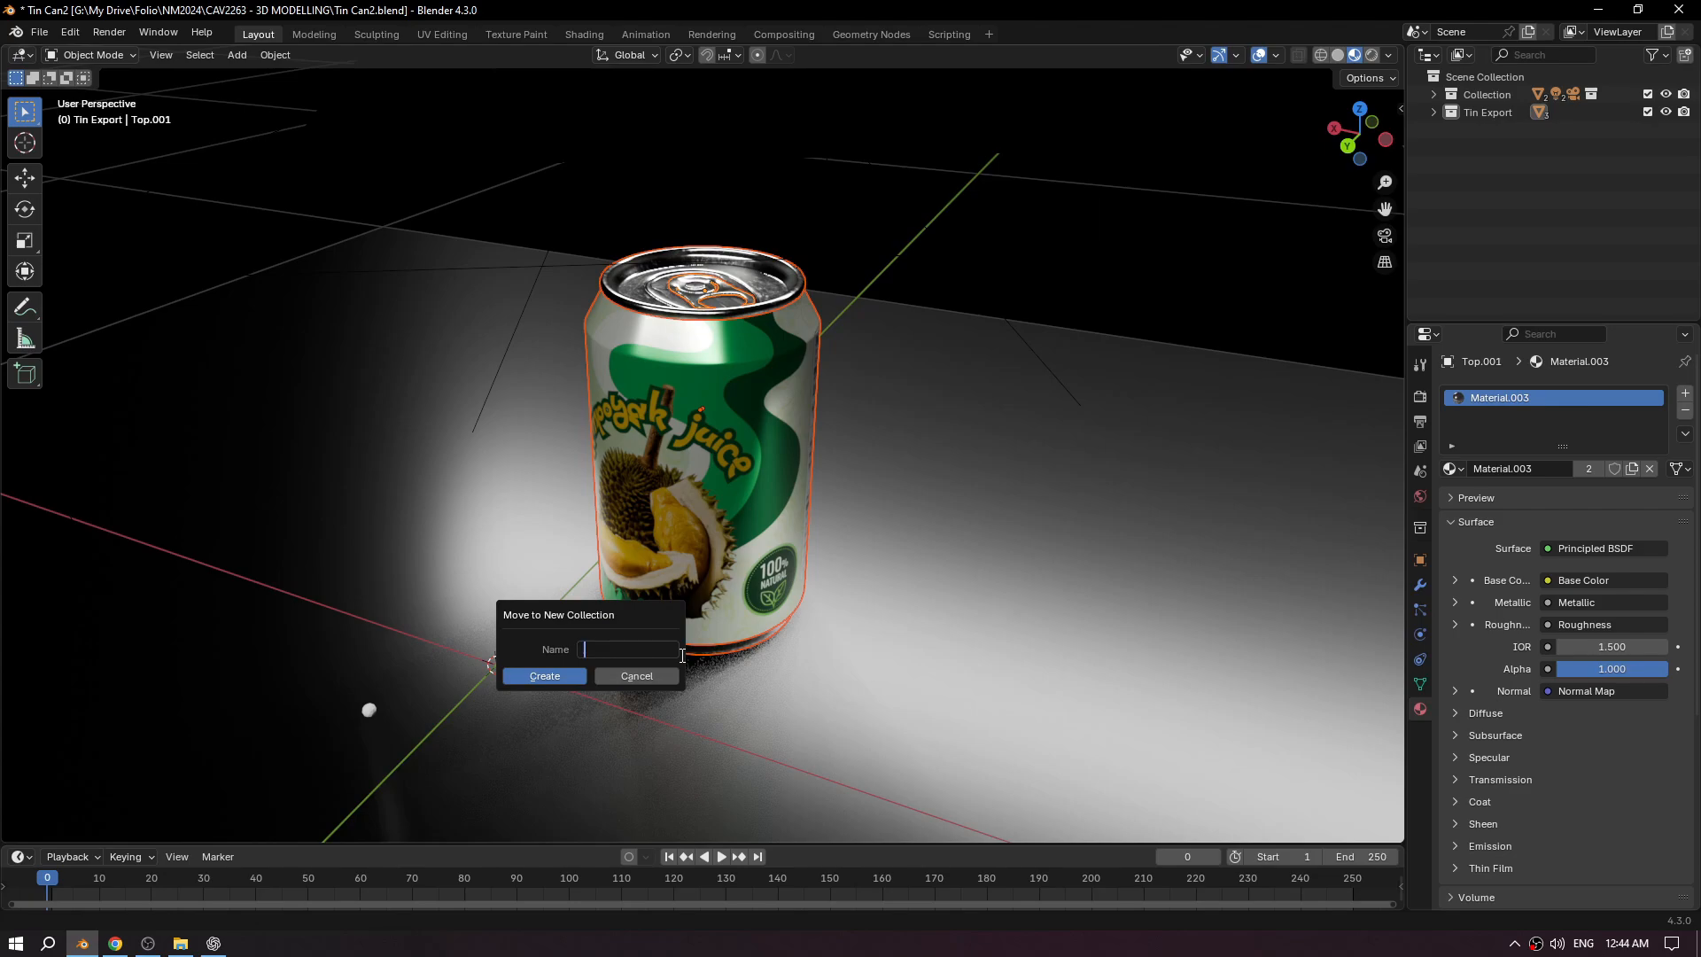
{"action": "type", "text": "Durian Eksport"}
{"action": "left_click", "coordinate": [547, 676]}
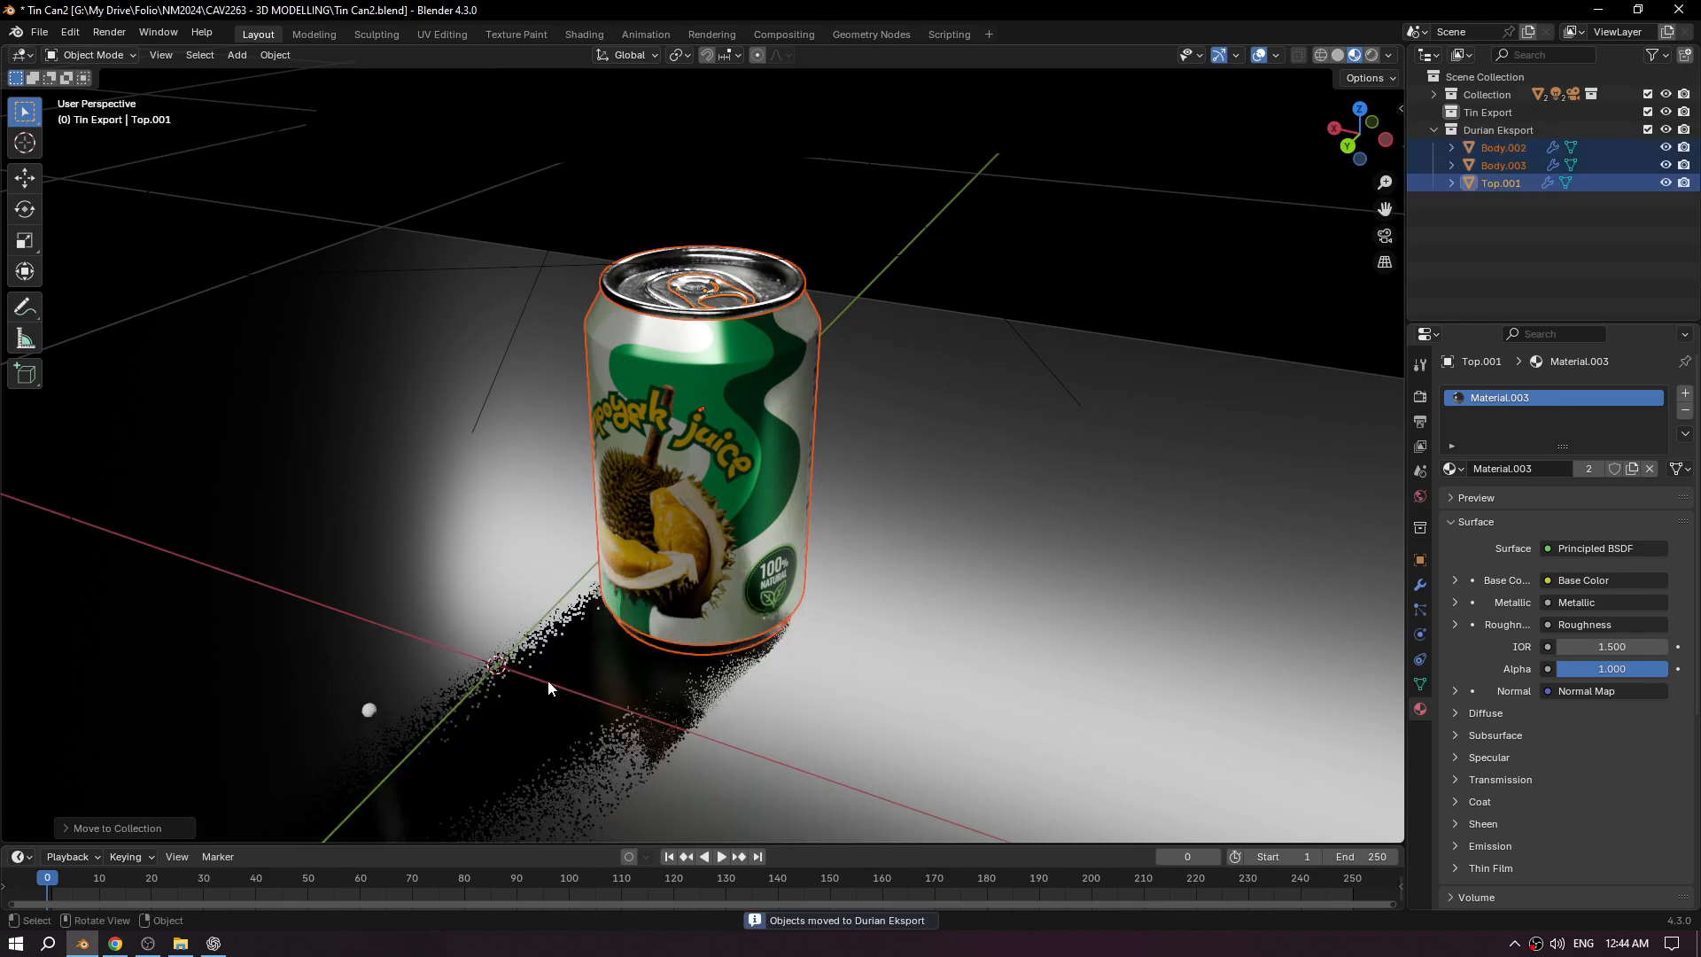
{"action": "left_click", "coordinate": [1472, 133]}
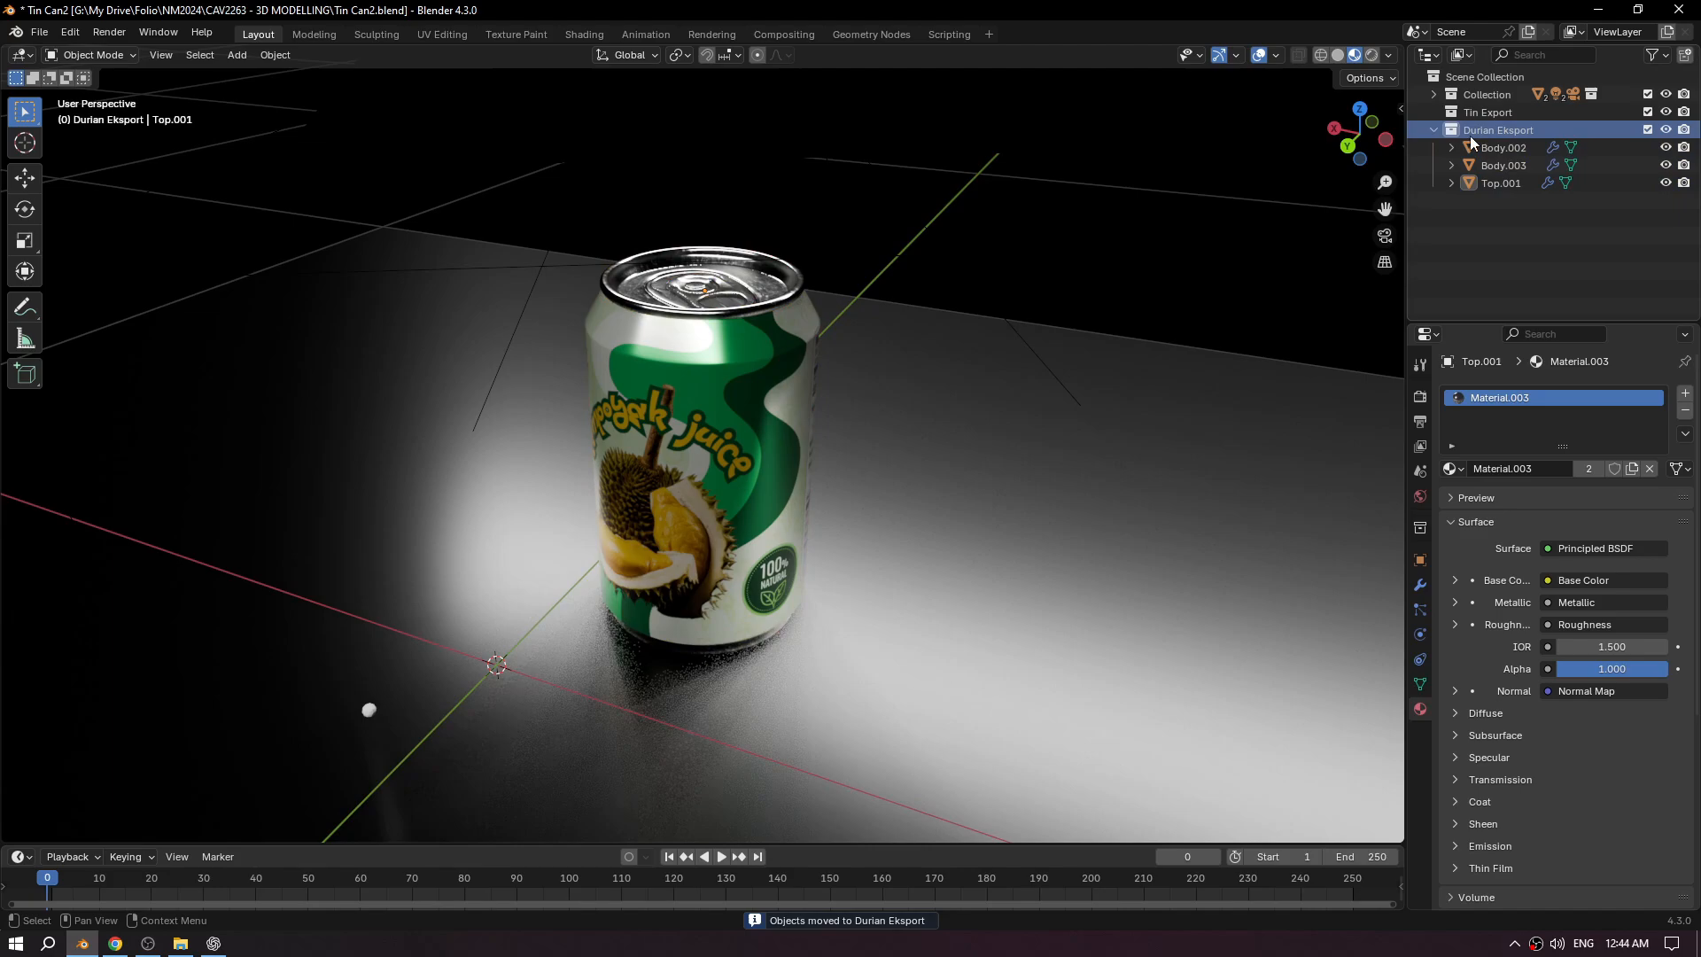
{"action": "left_click", "coordinate": [1434, 130]}
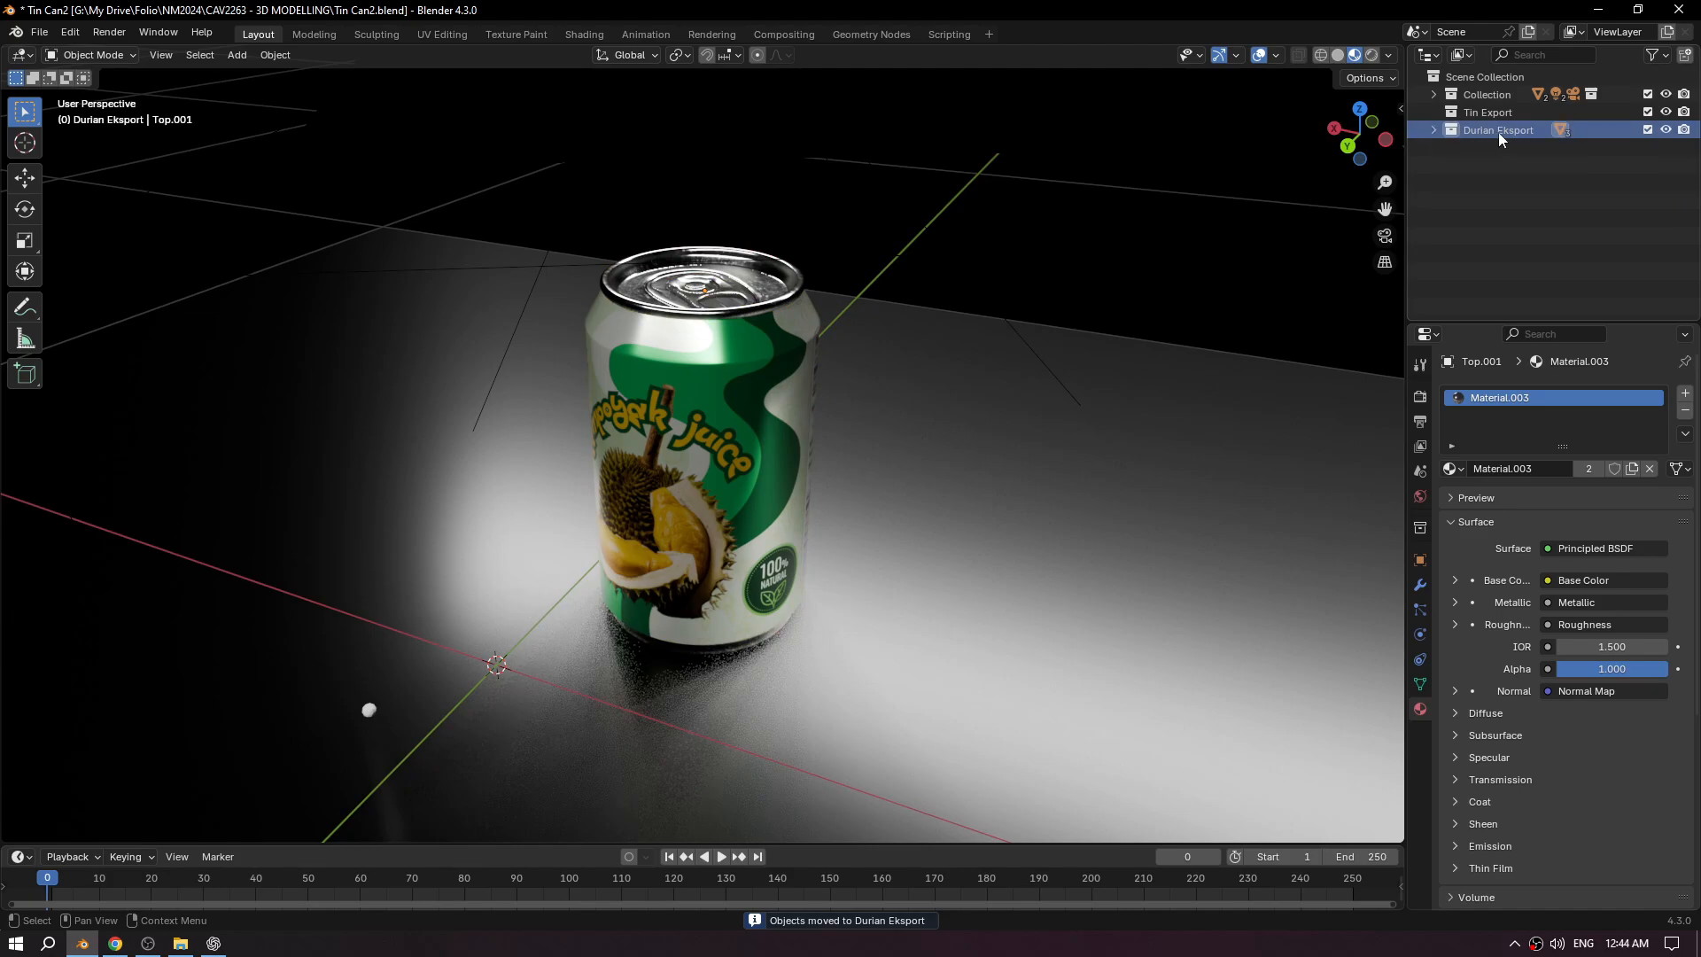
Save Tin Can2.blend and reopen the recent file Chess.blend.
{"action": "left_click", "coordinate": [37, 33]}
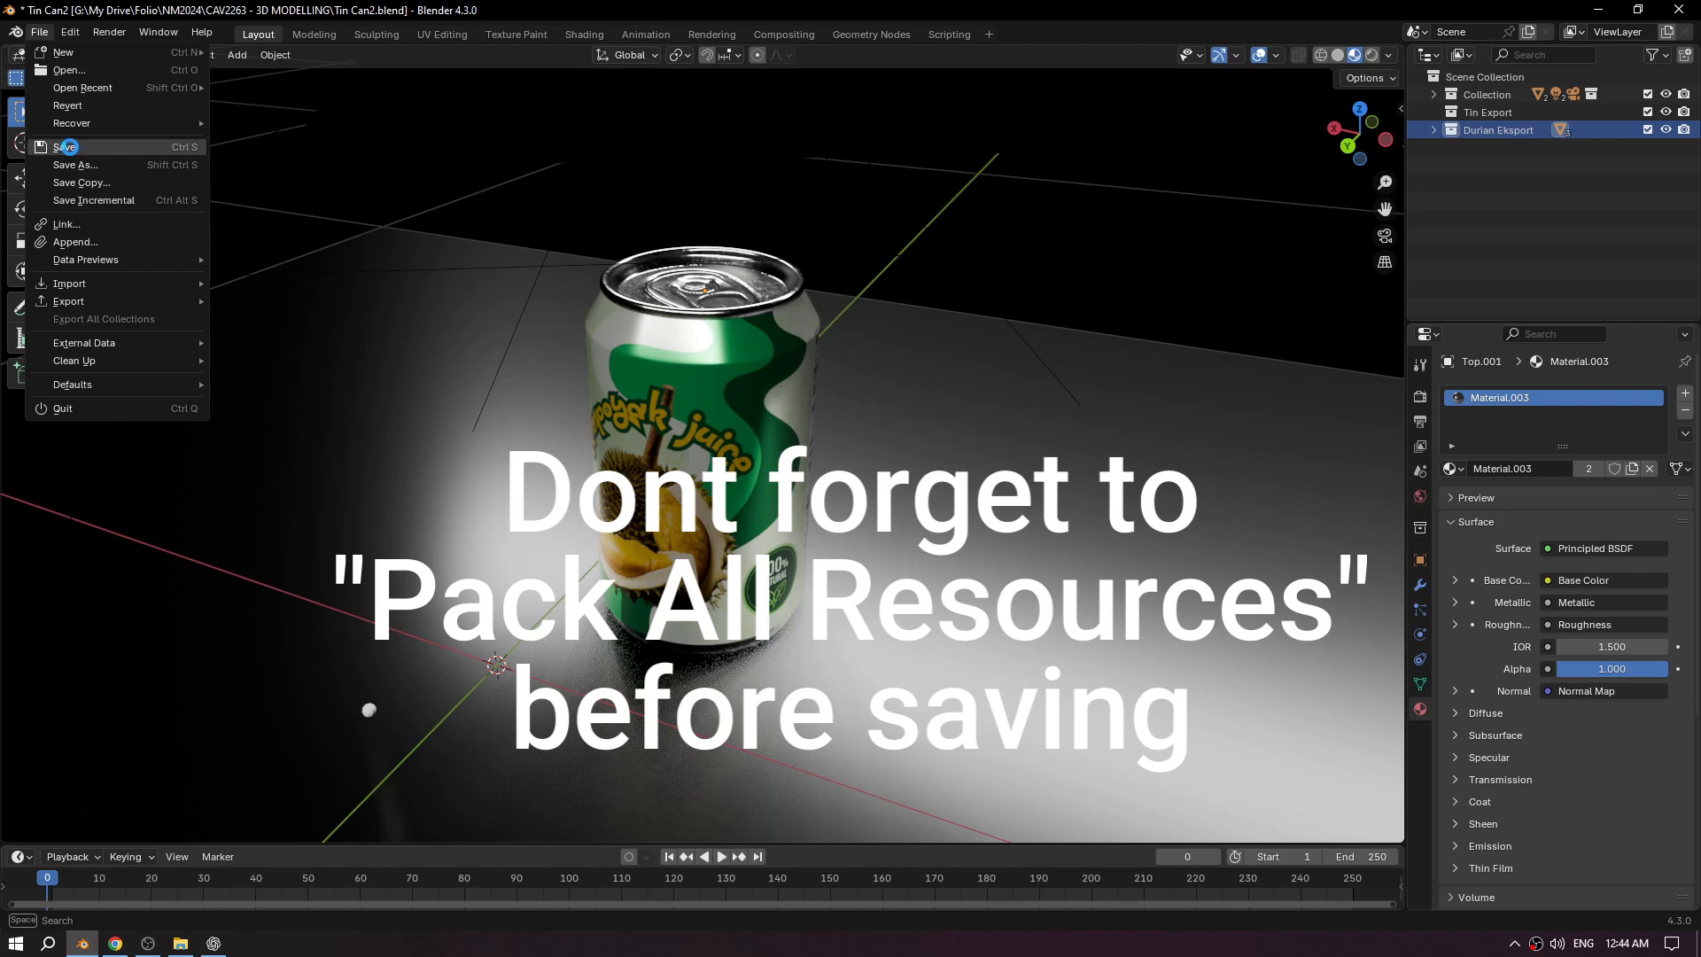
{"action": "left_click", "coordinate": [71, 147]}
{"action": "left_click", "coordinate": [39, 32]}
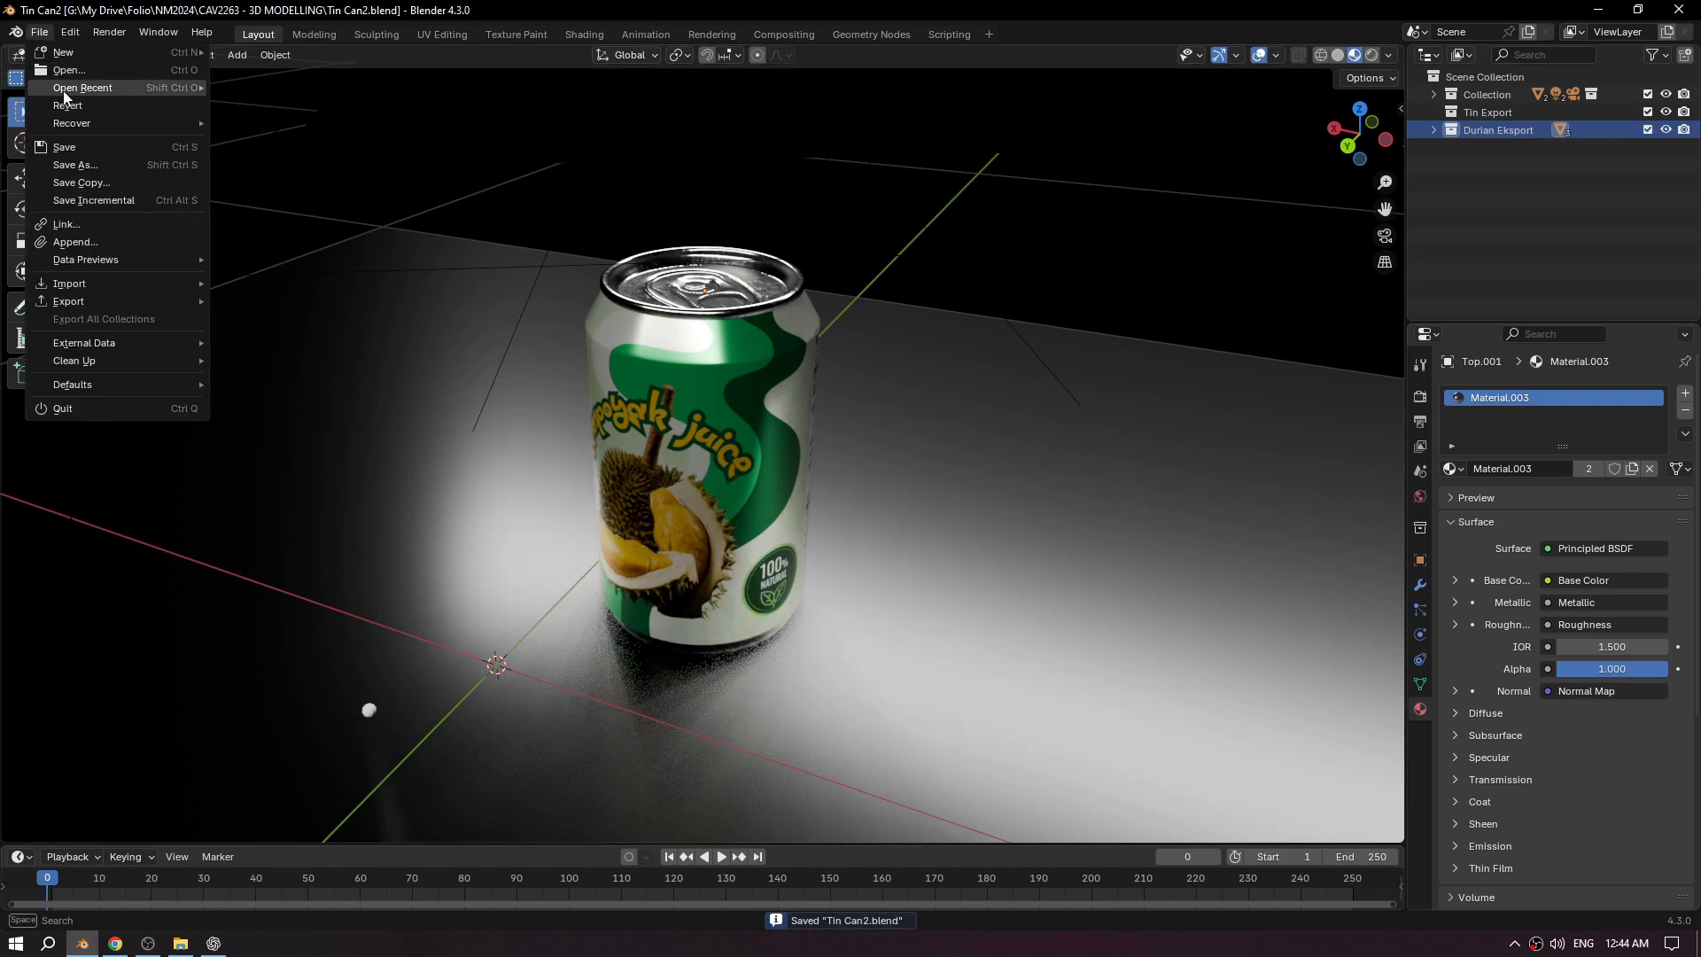
{"action": "mouse_move", "coordinate": [62, 91]}
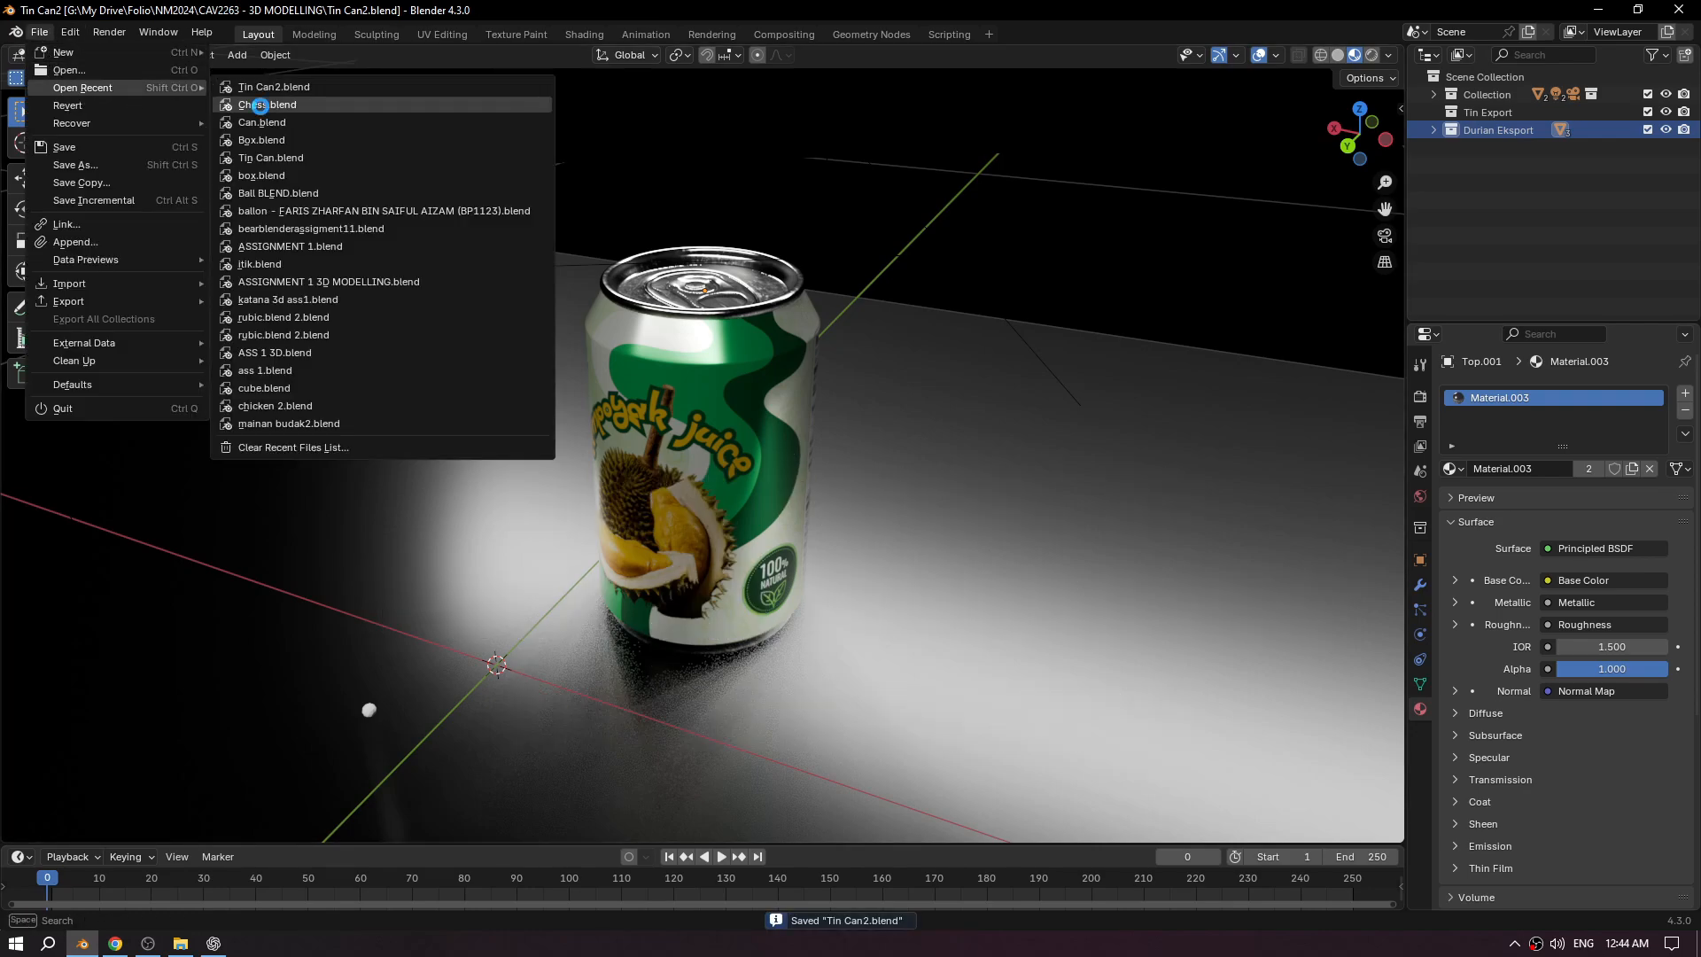
{"action": "left_click", "coordinate": [267, 105]}
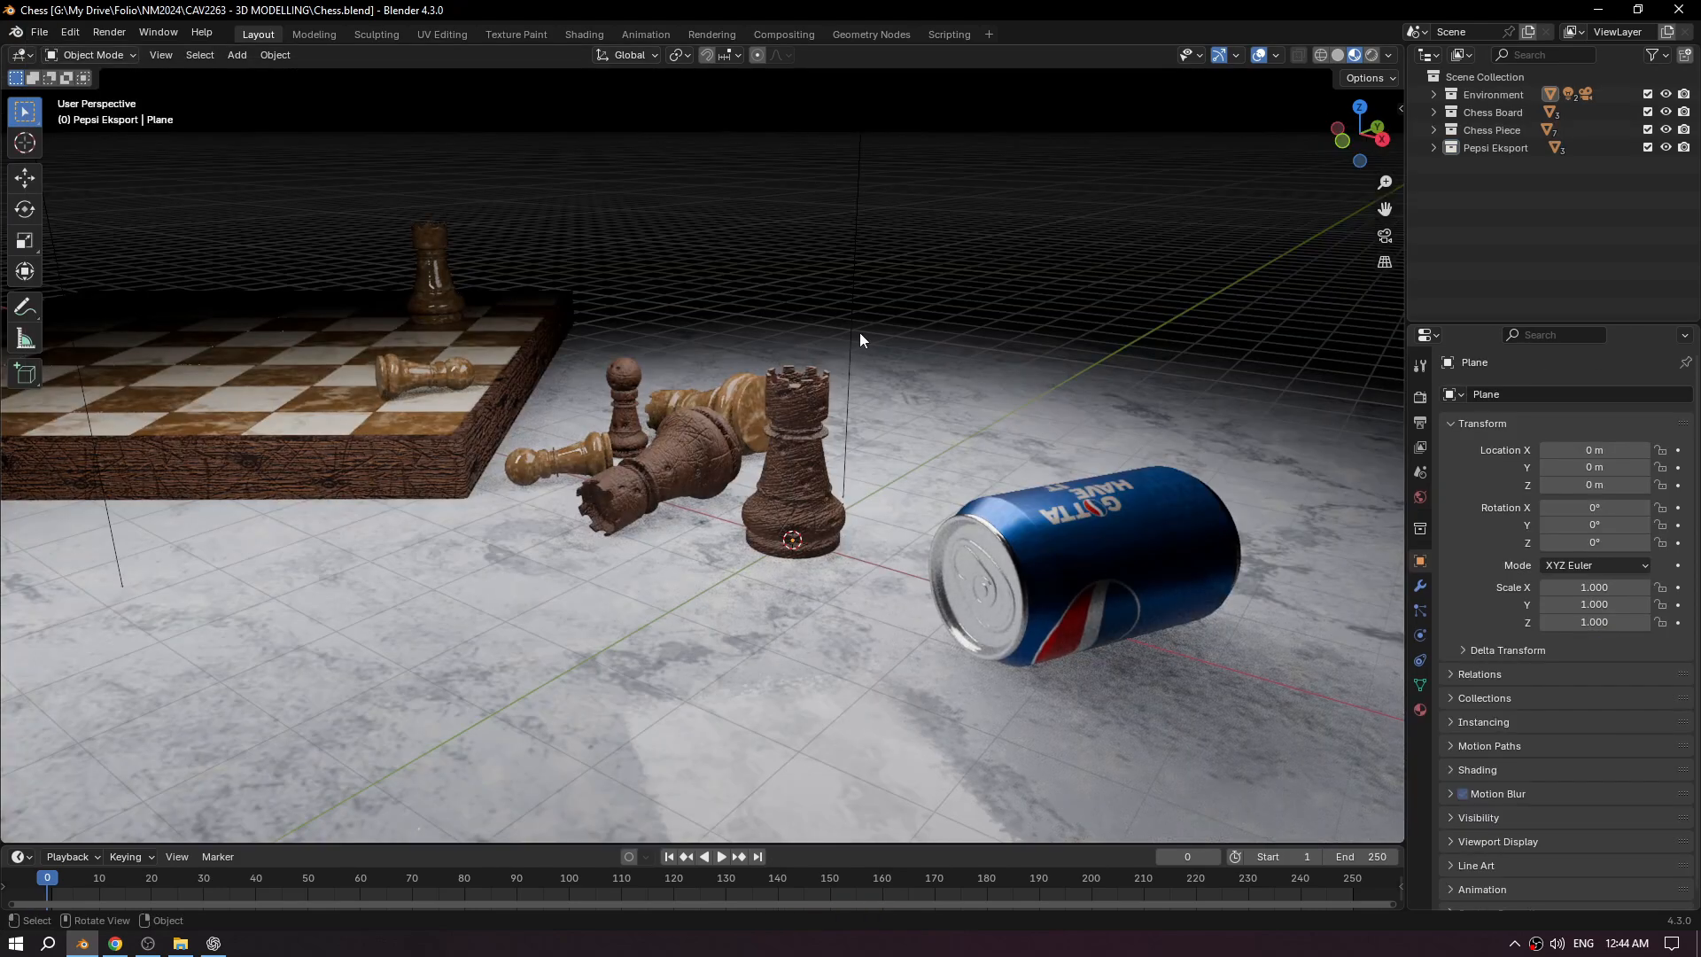
Append the Durian Eksport collection from Tin Can2.blend into the Scene Collection.
{"action": "left_click", "coordinate": [1481, 78]}
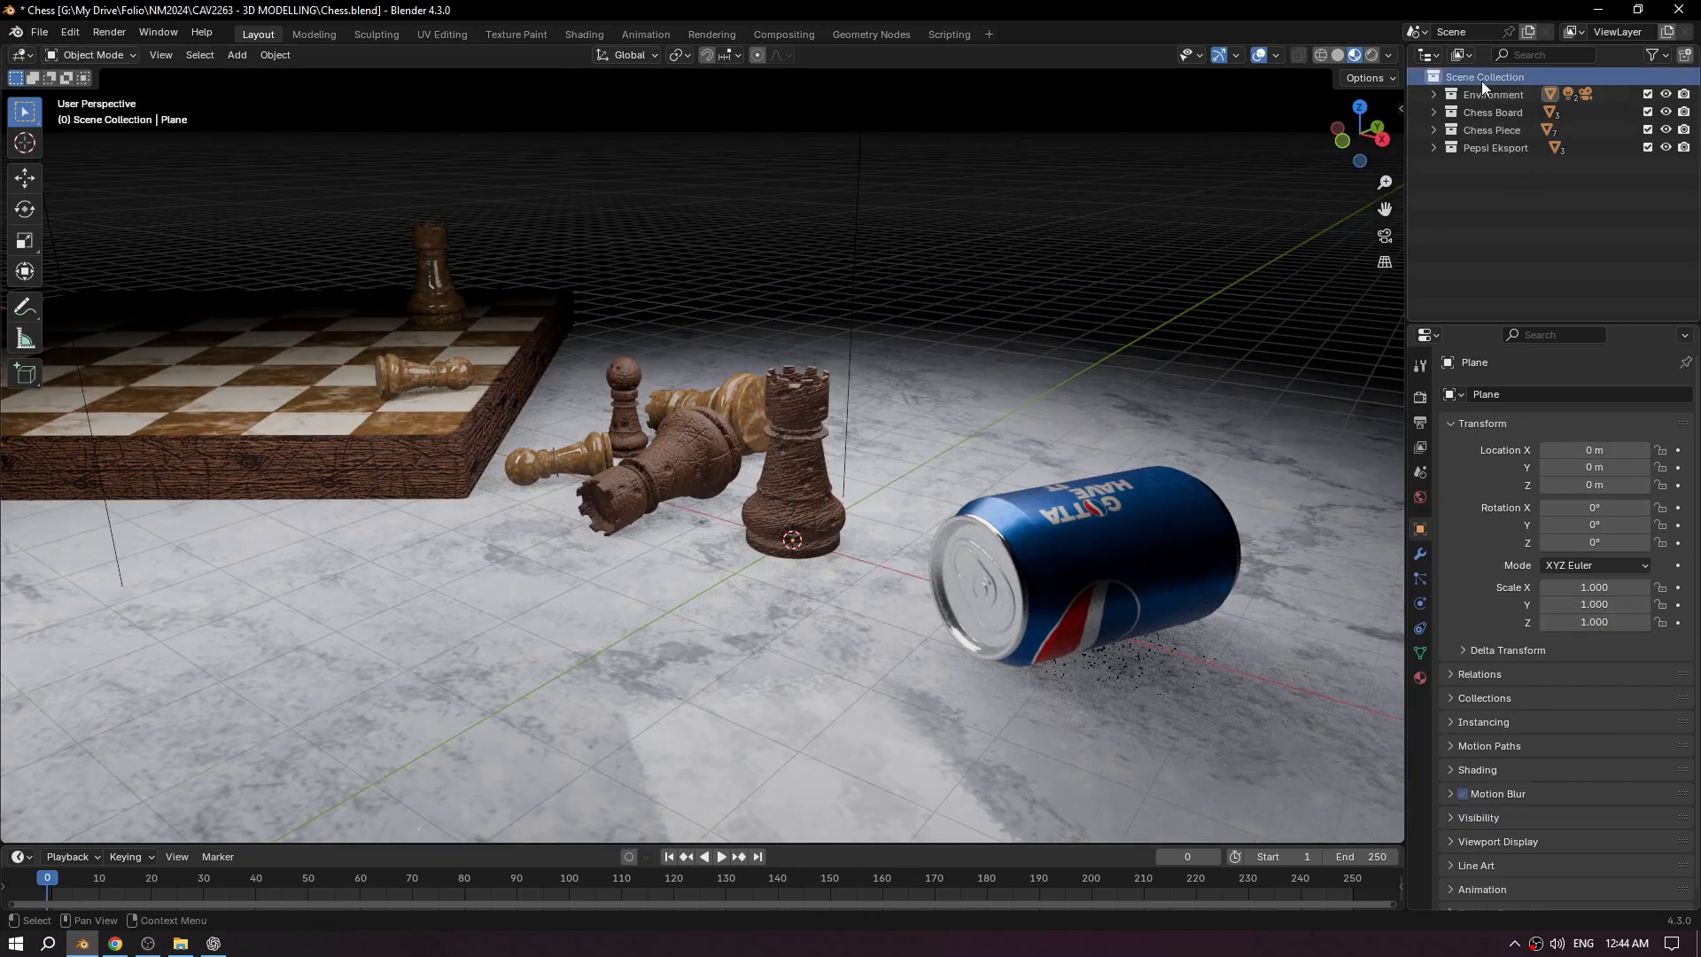
{"action": "left_click", "coordinate": [39, 32]}
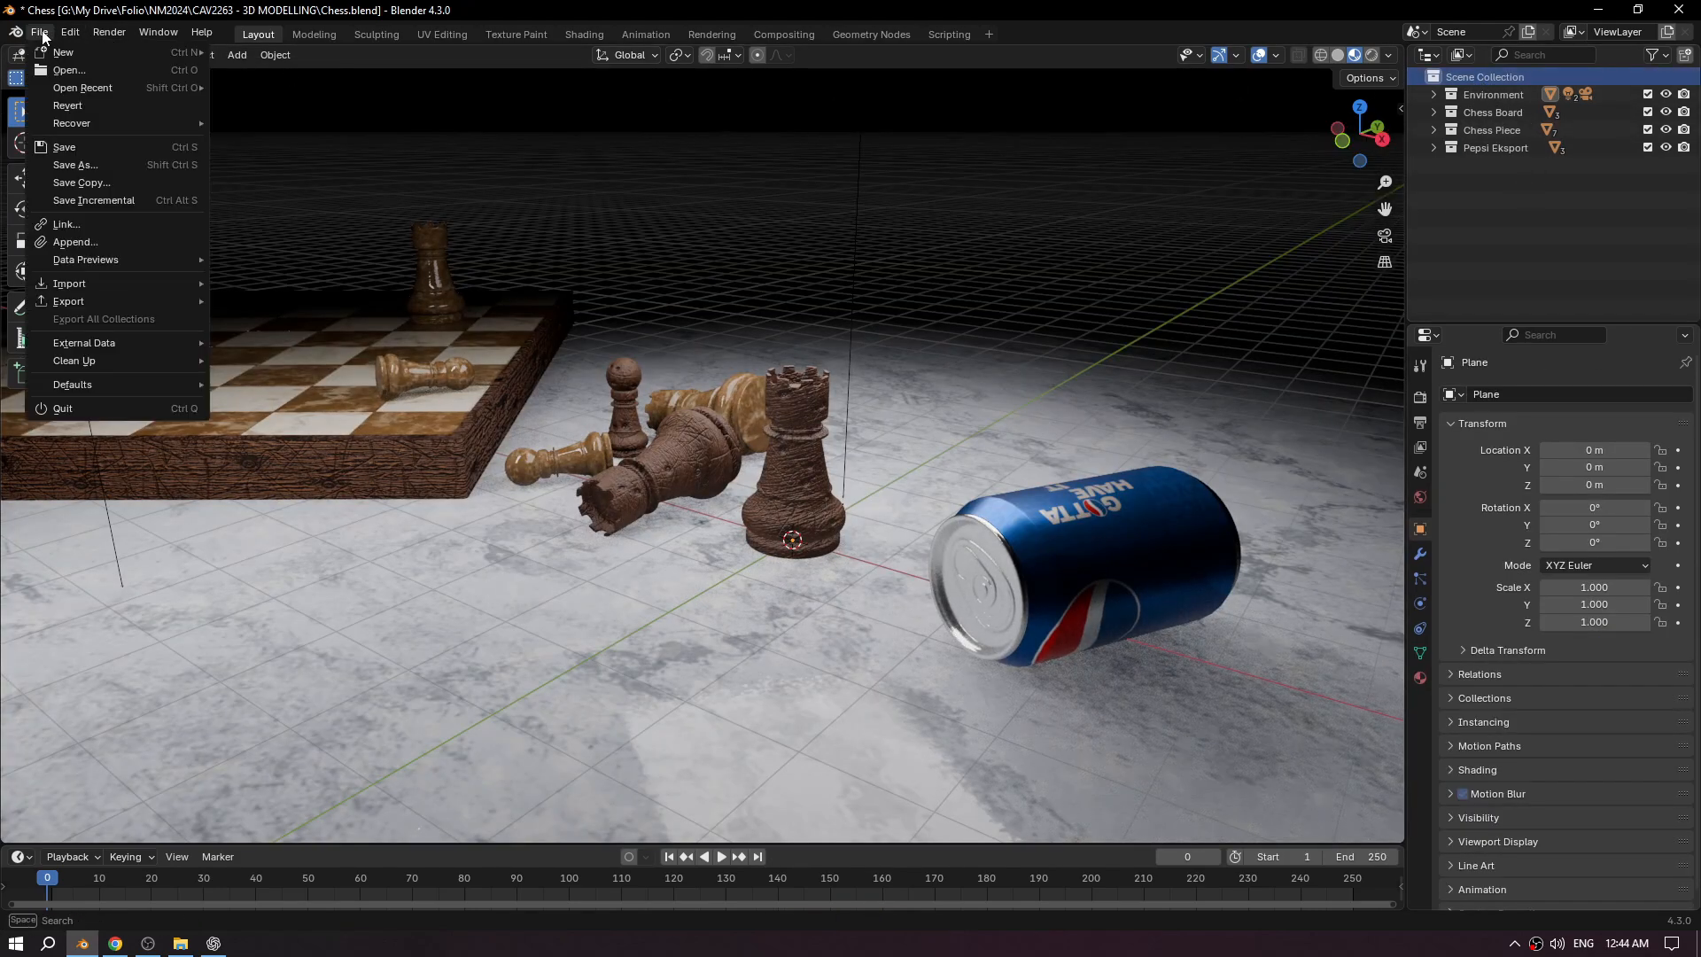
{"action": "left_click", "coordinate": [97, 246]}
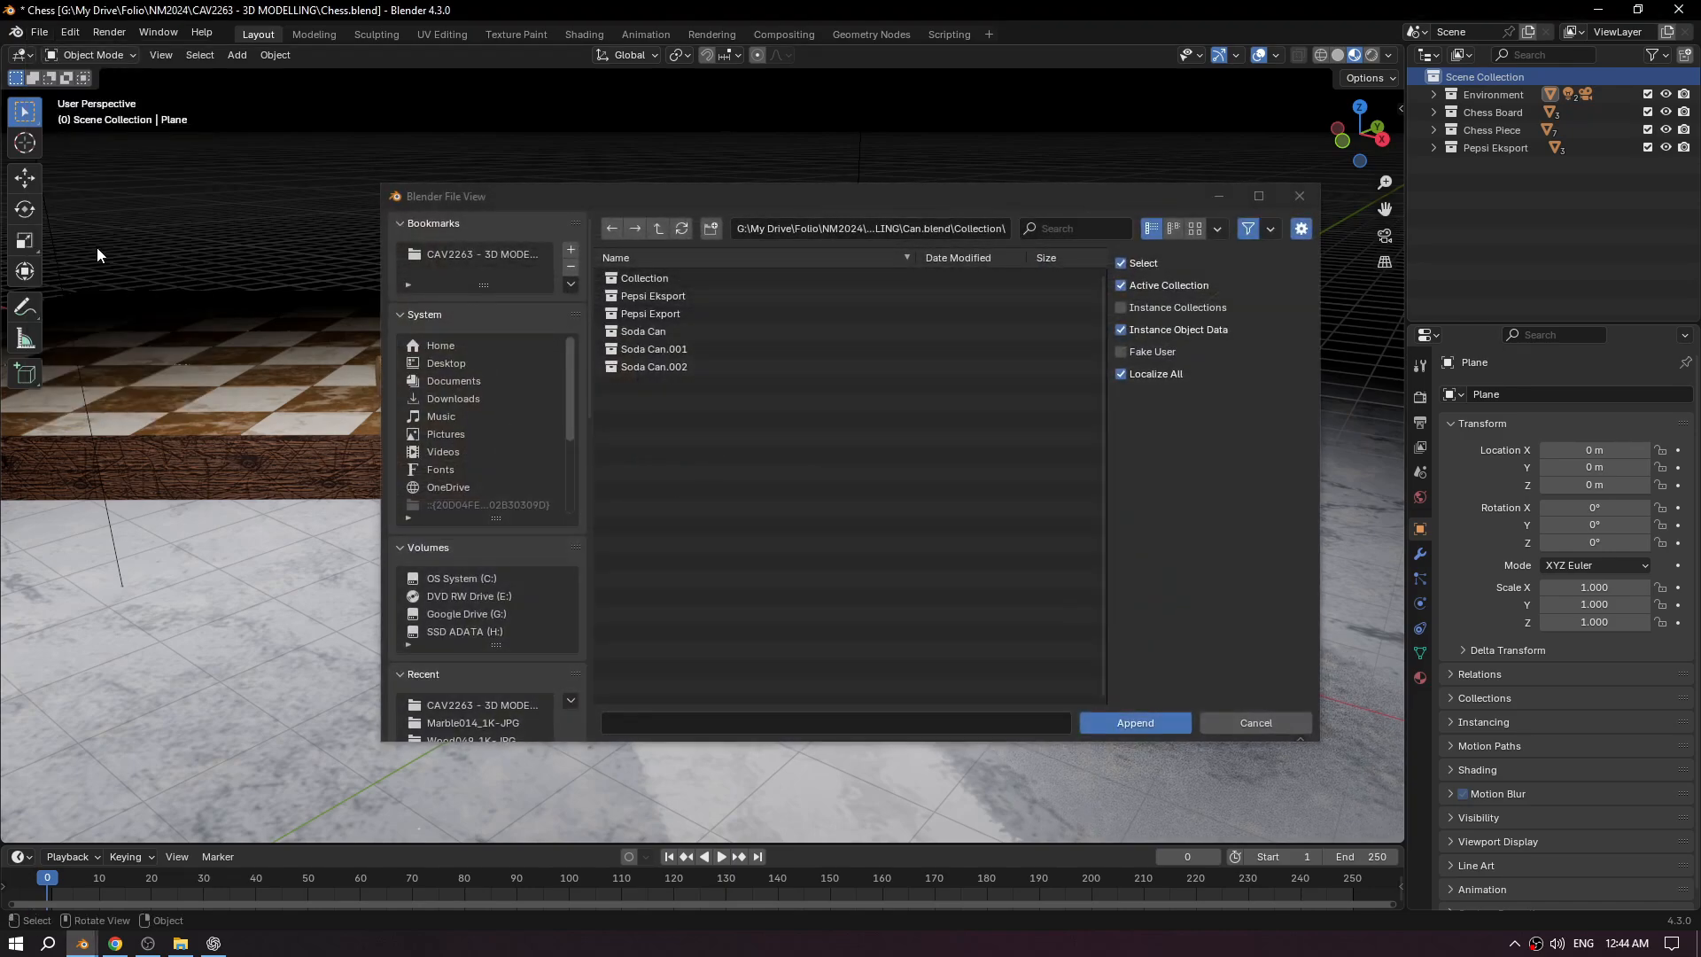
{"action": "left_click", "coordinate": [660, 235]}
{"action": "left_click", "coordinate": [660, 235]}
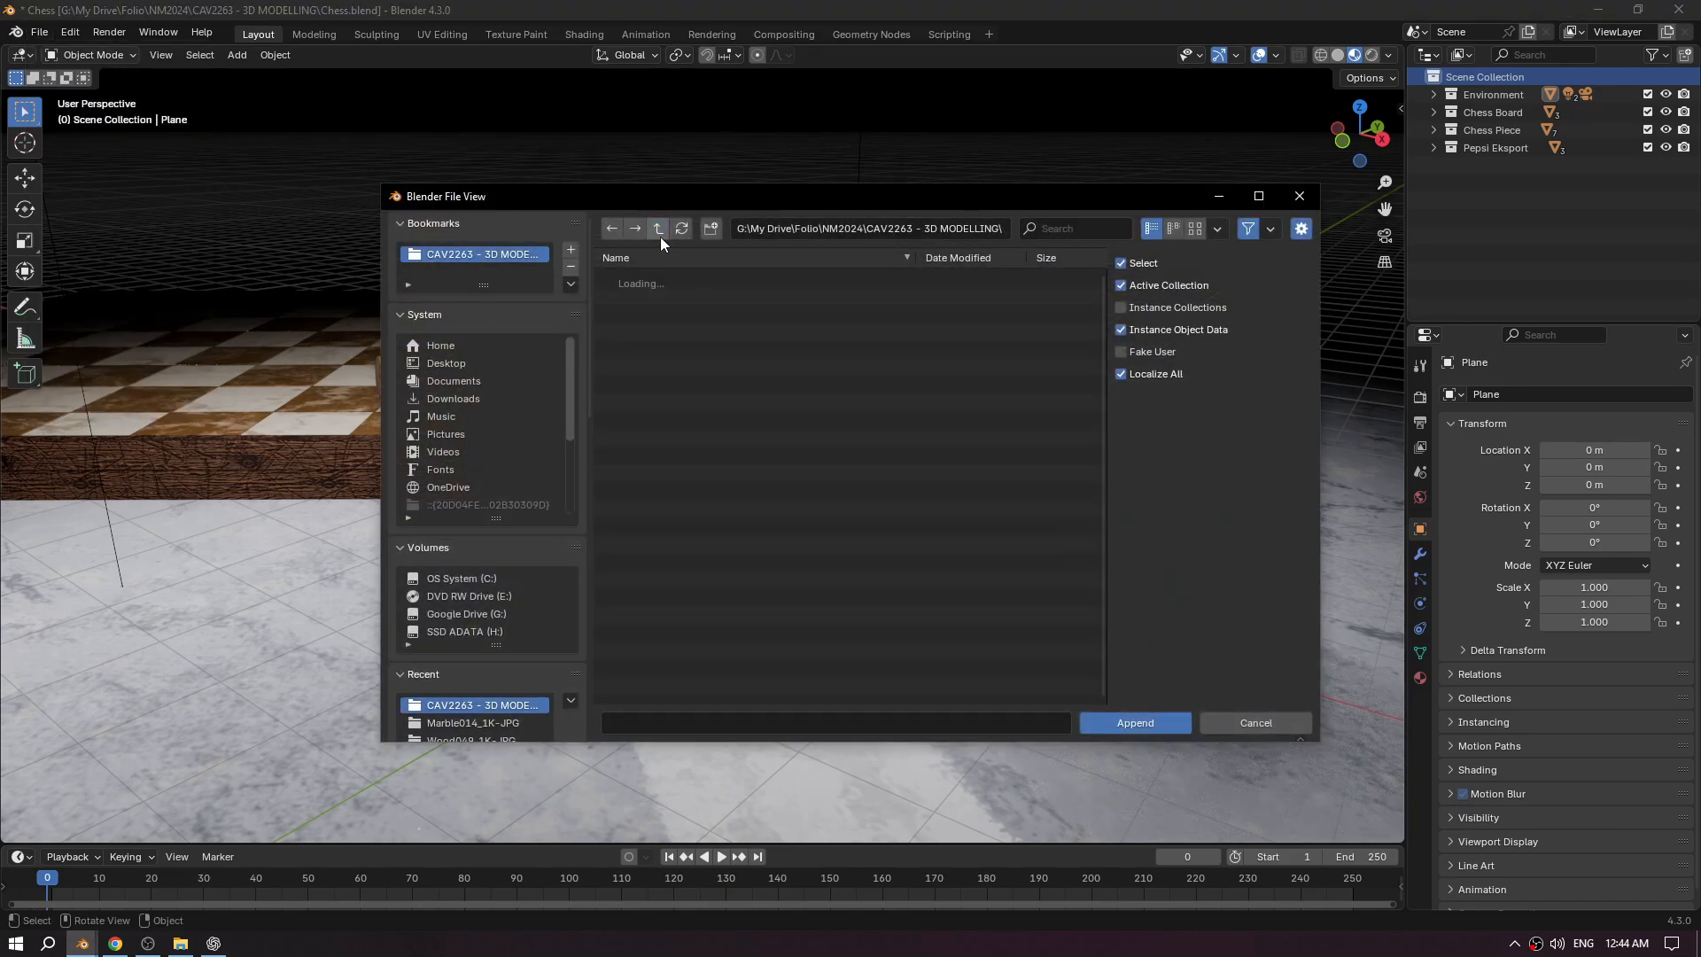
{"action": "scroll", "coordinate": [668, 449], "scroll_direction": "down", "scroll_amount": 5}
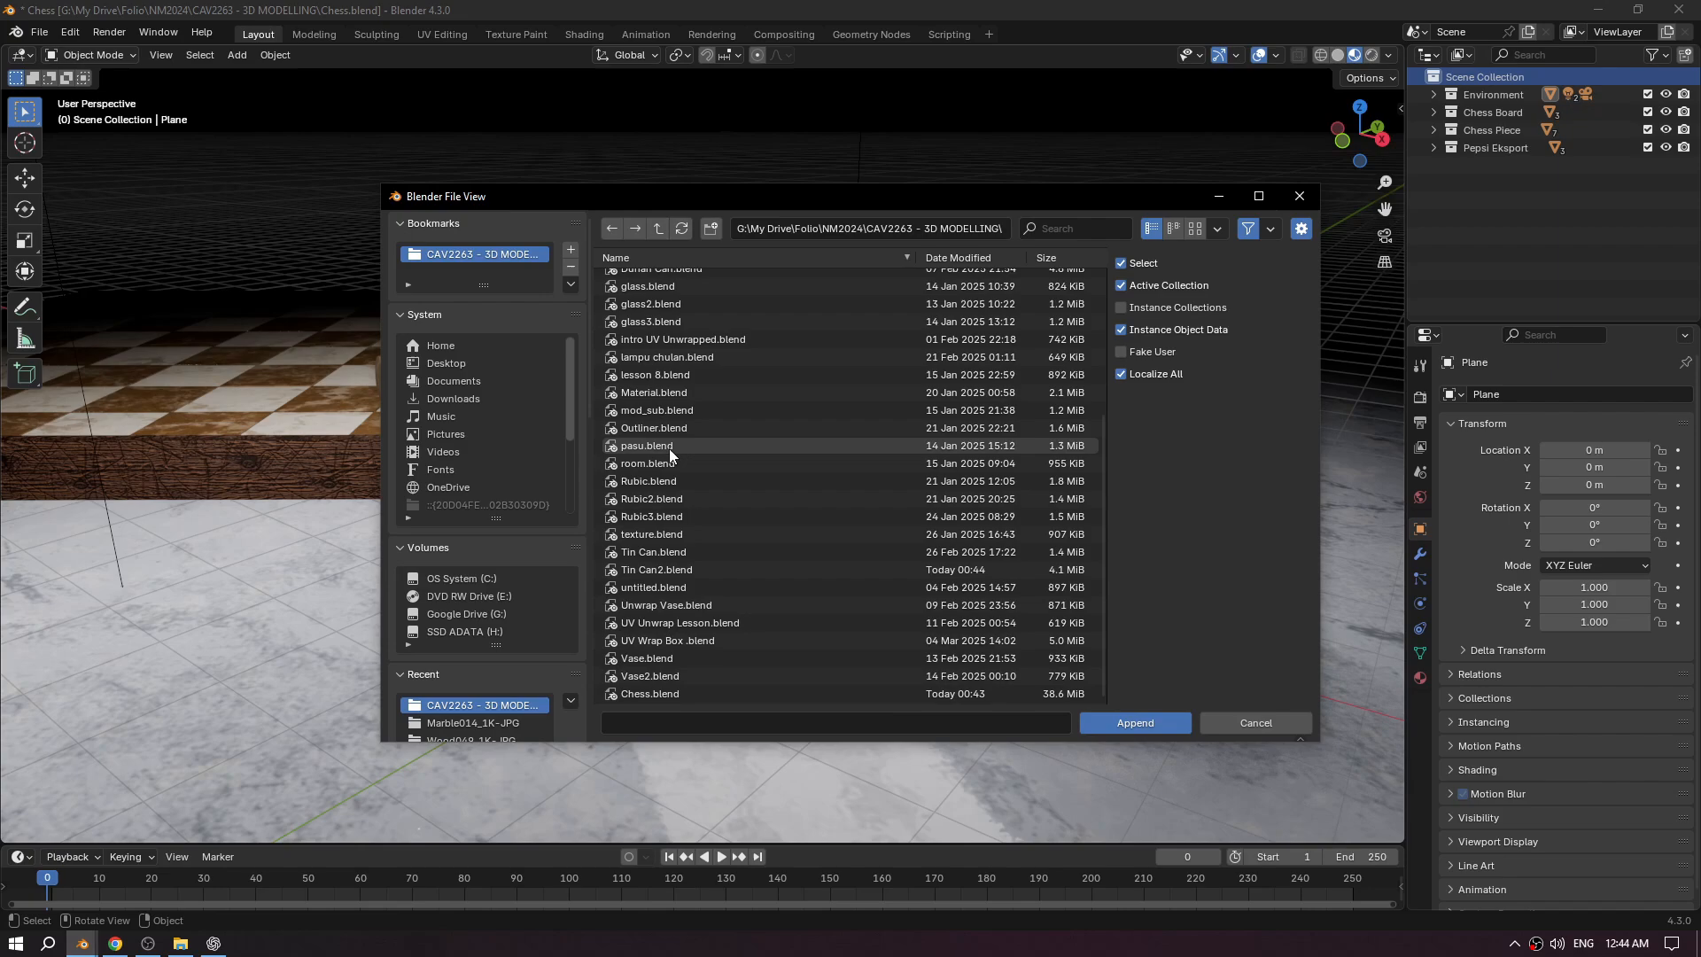
{"action": "double_click", "coordinate": [657, 571]}
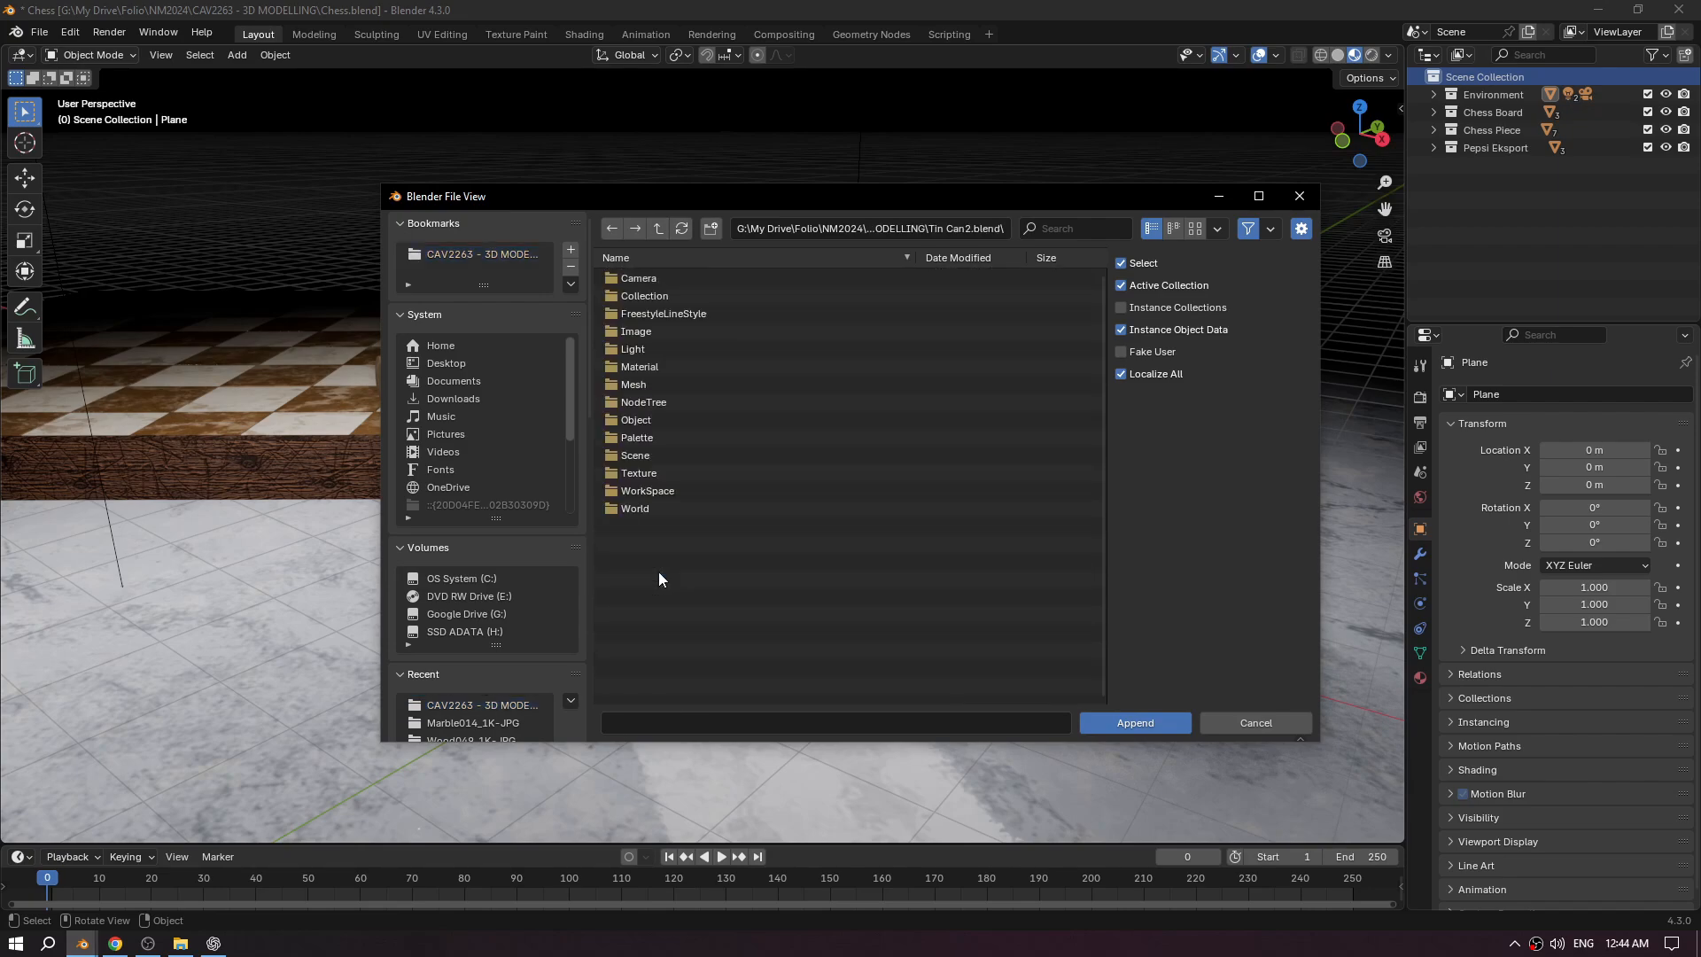
{"action": "double_click", "coordinate": [644, 301]}
{"action": "left_click", "coordinate": [651, 296]}
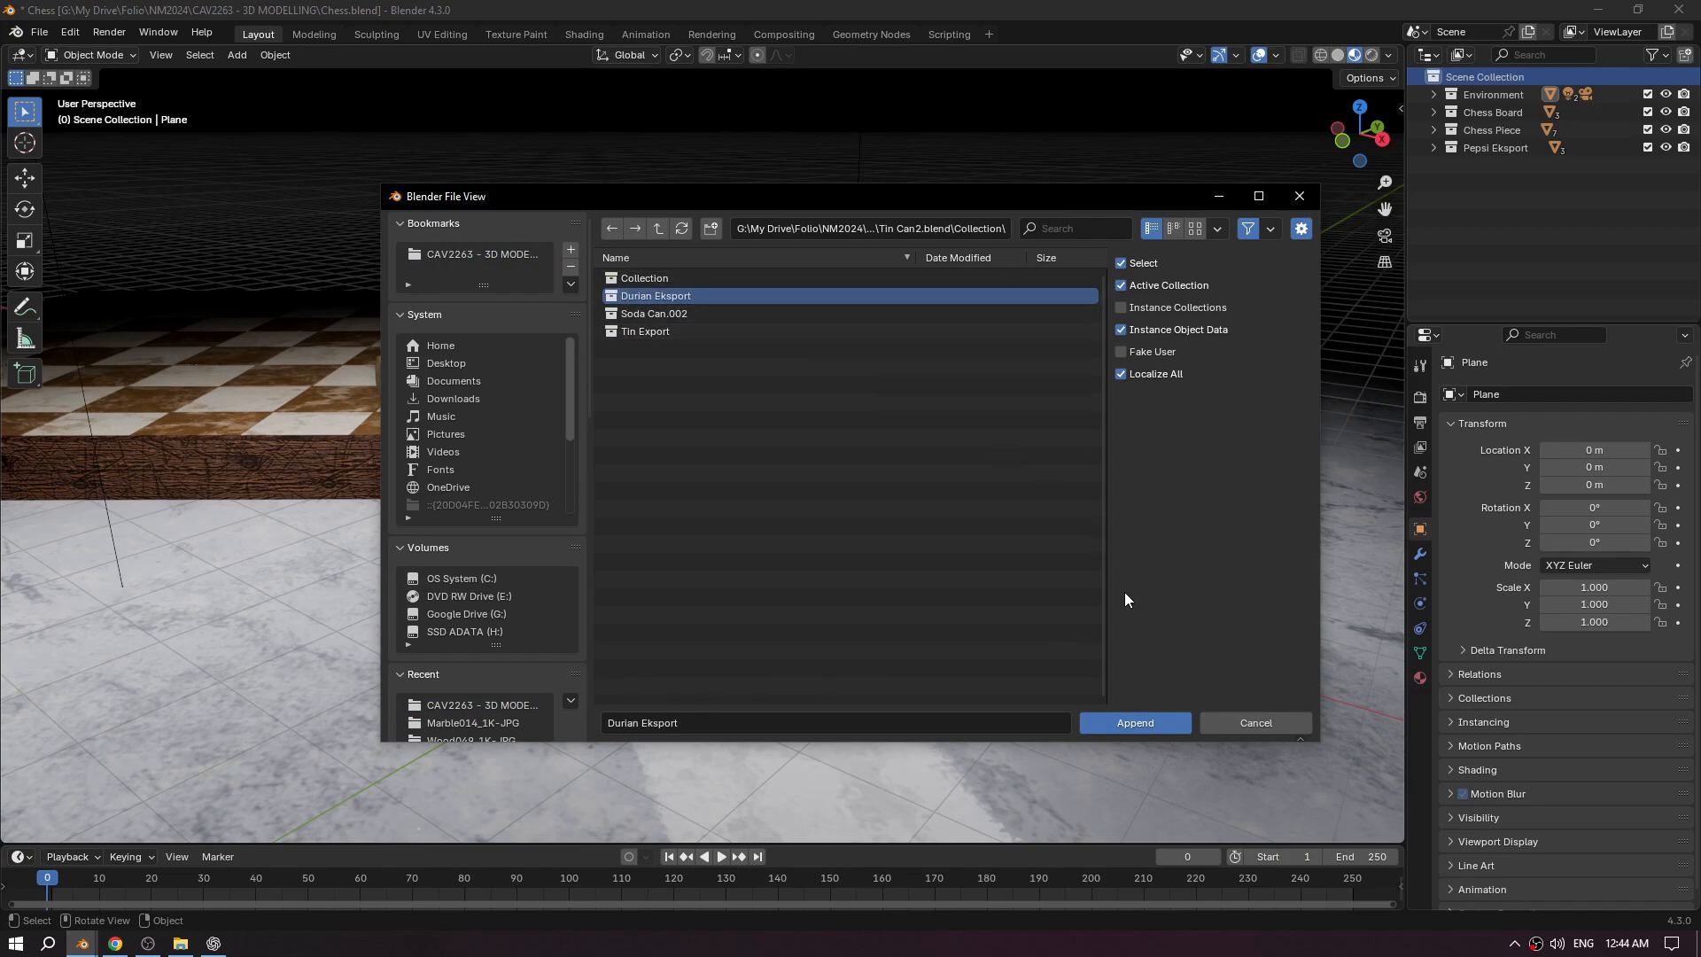
{"action": "left_click", "coordinate": [1119, 723]}
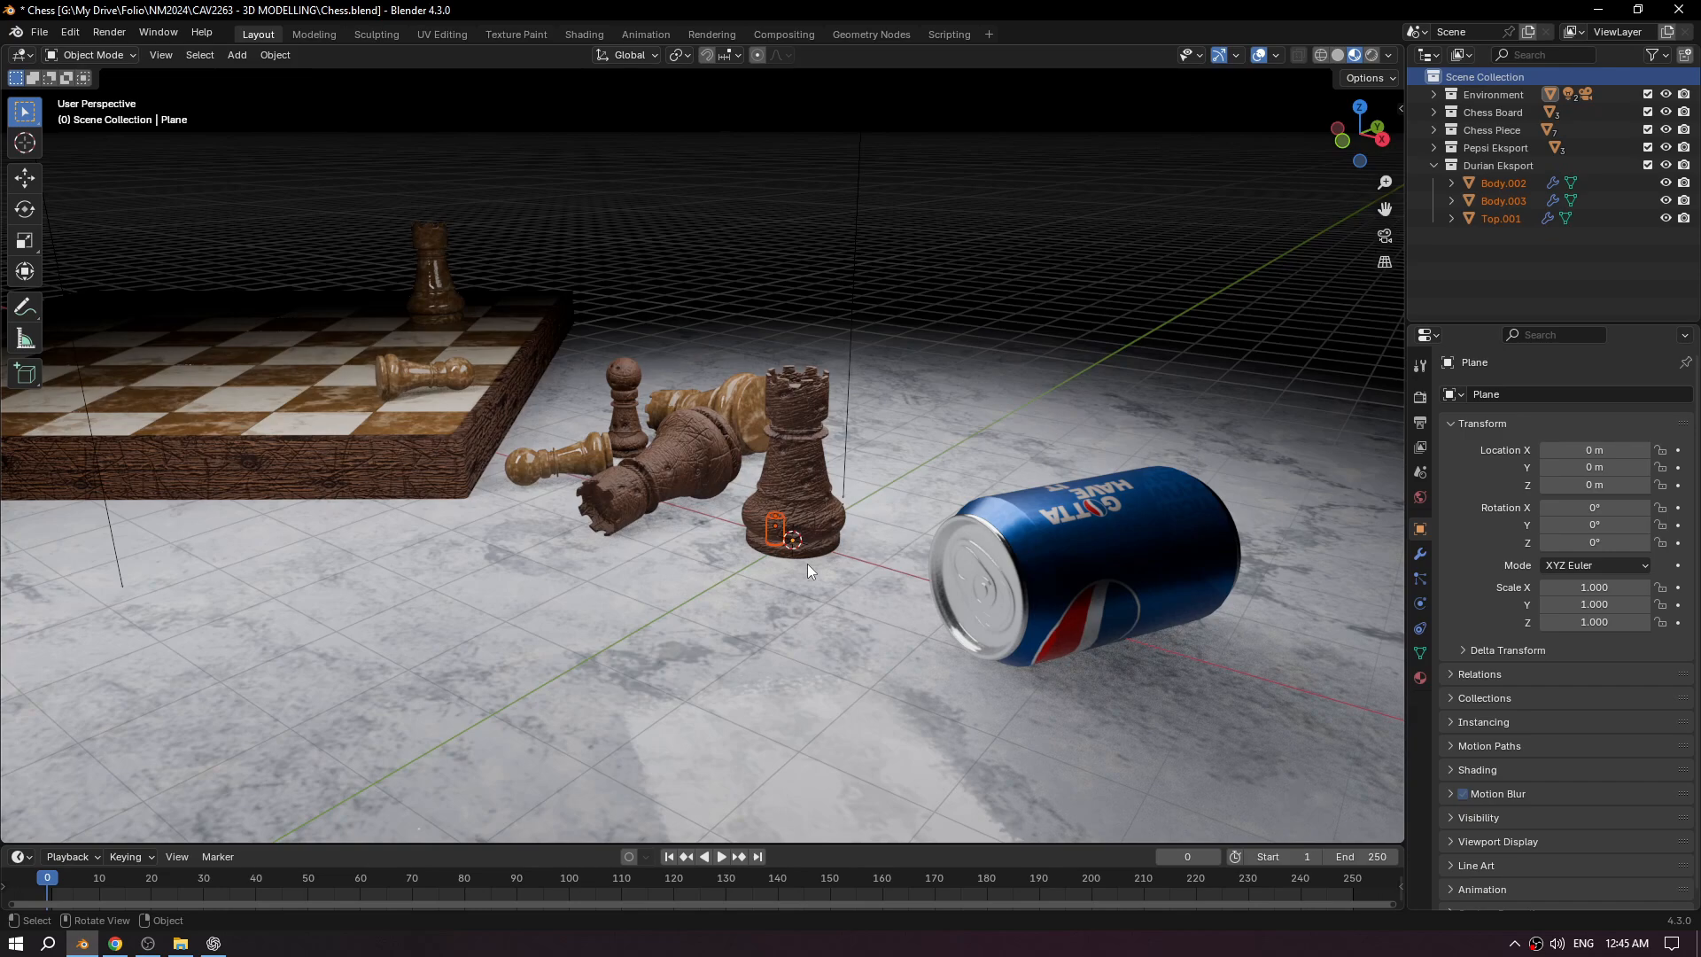
Scale the appended durian can up by about 6.47 and set its parts' origins to geometry.
{"action": "key", "text": "s"}
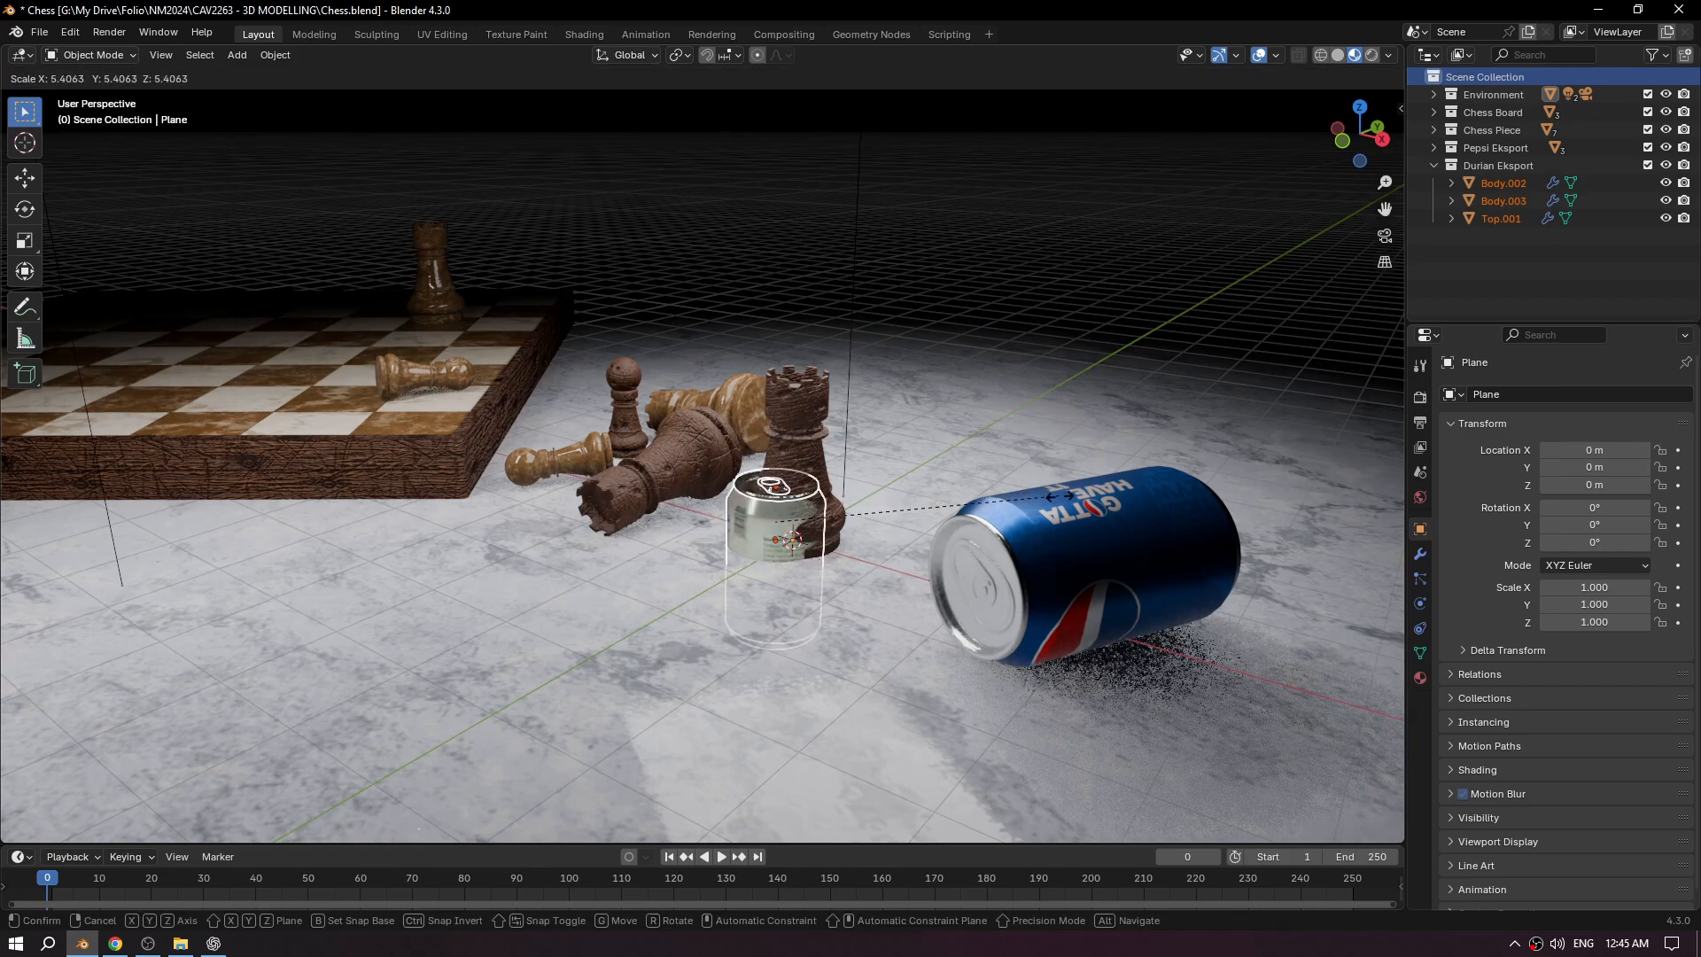
{"action": "left_click", "coordinate": [1116, 490]}
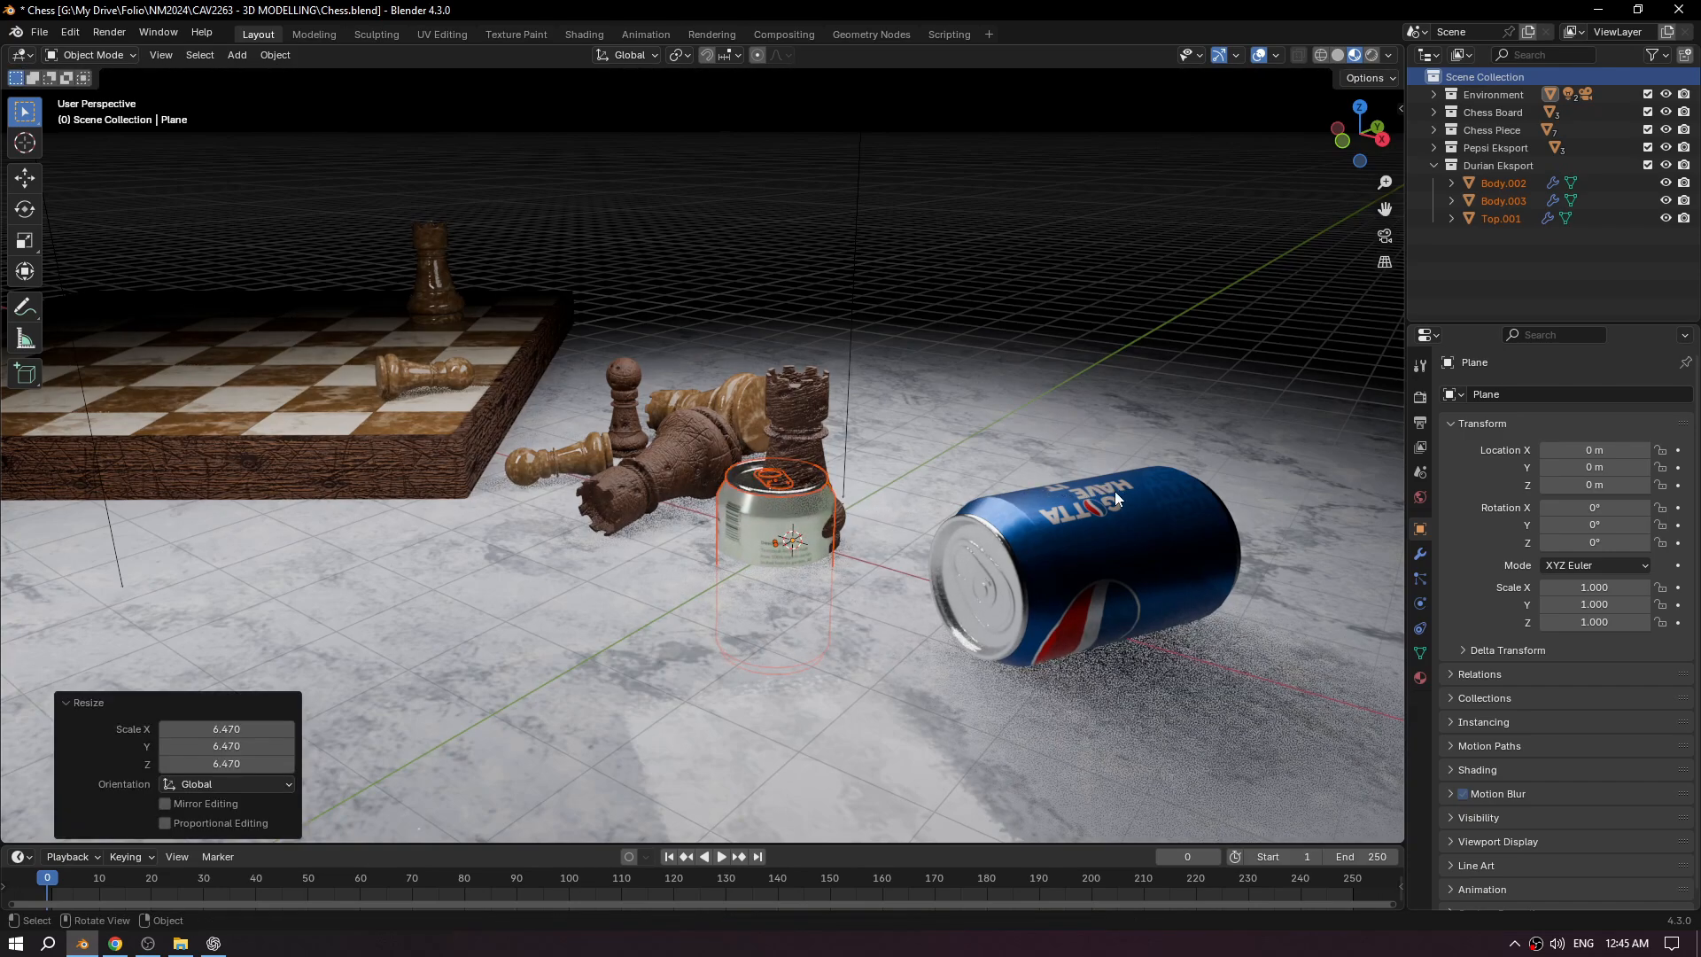
{"action": "right_click", "coordinate": [804, 531]}
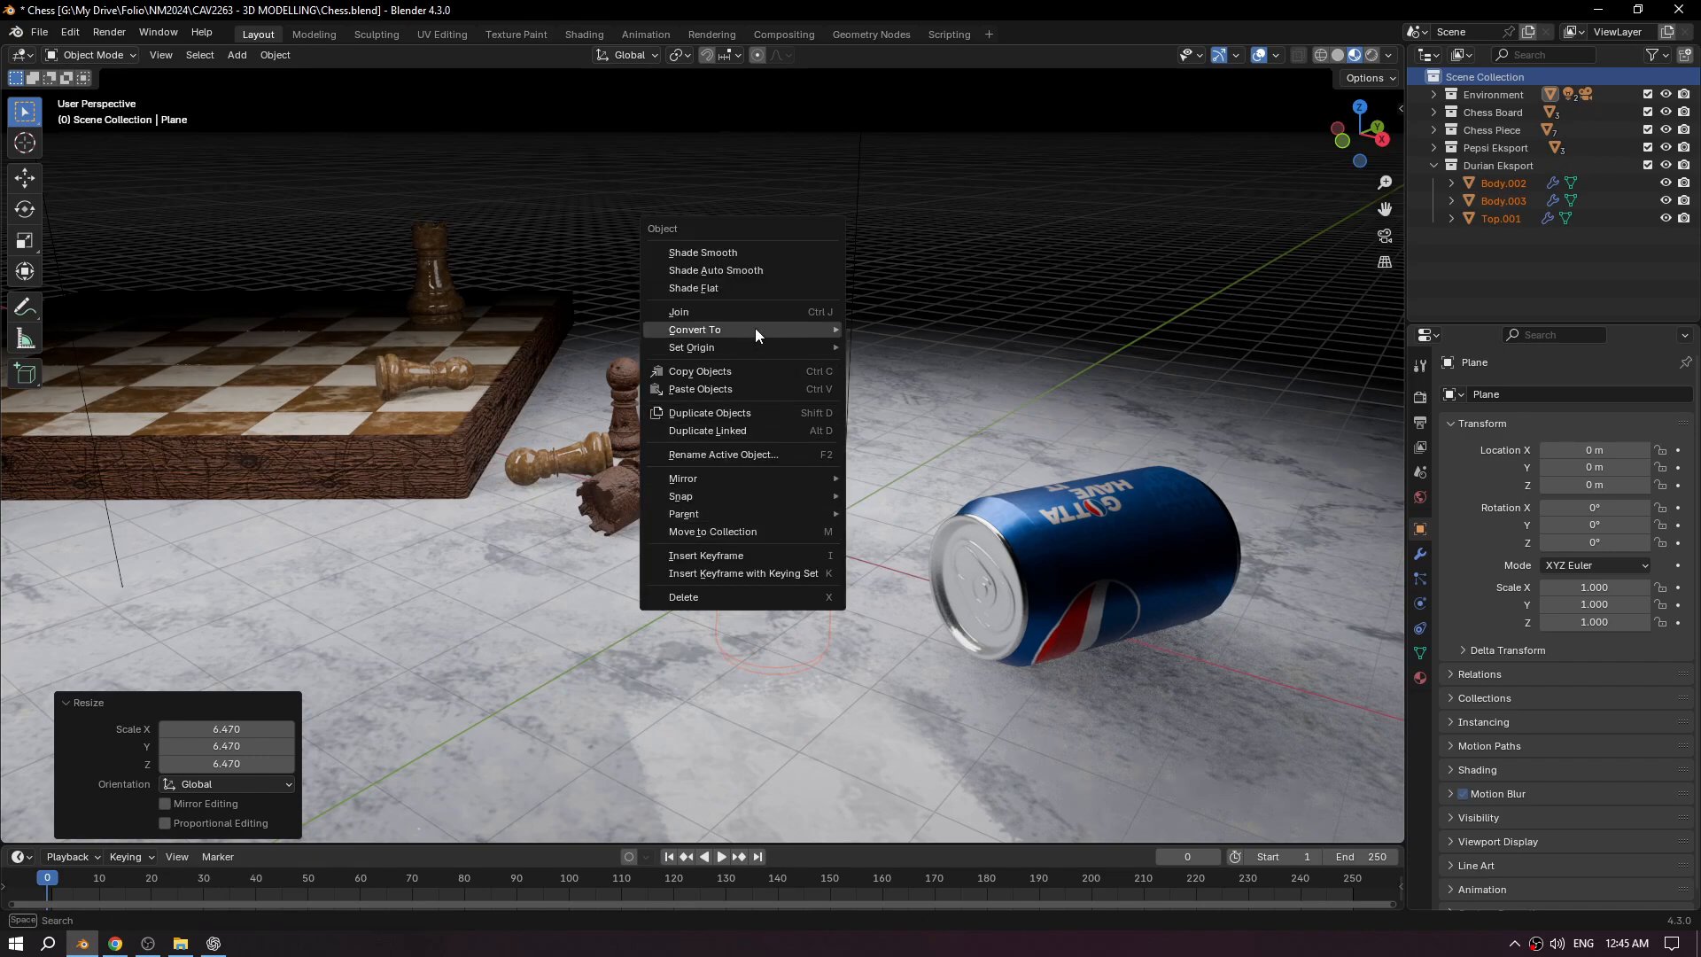
{"action": "mouse_move", "coordinate": [744, 348]}
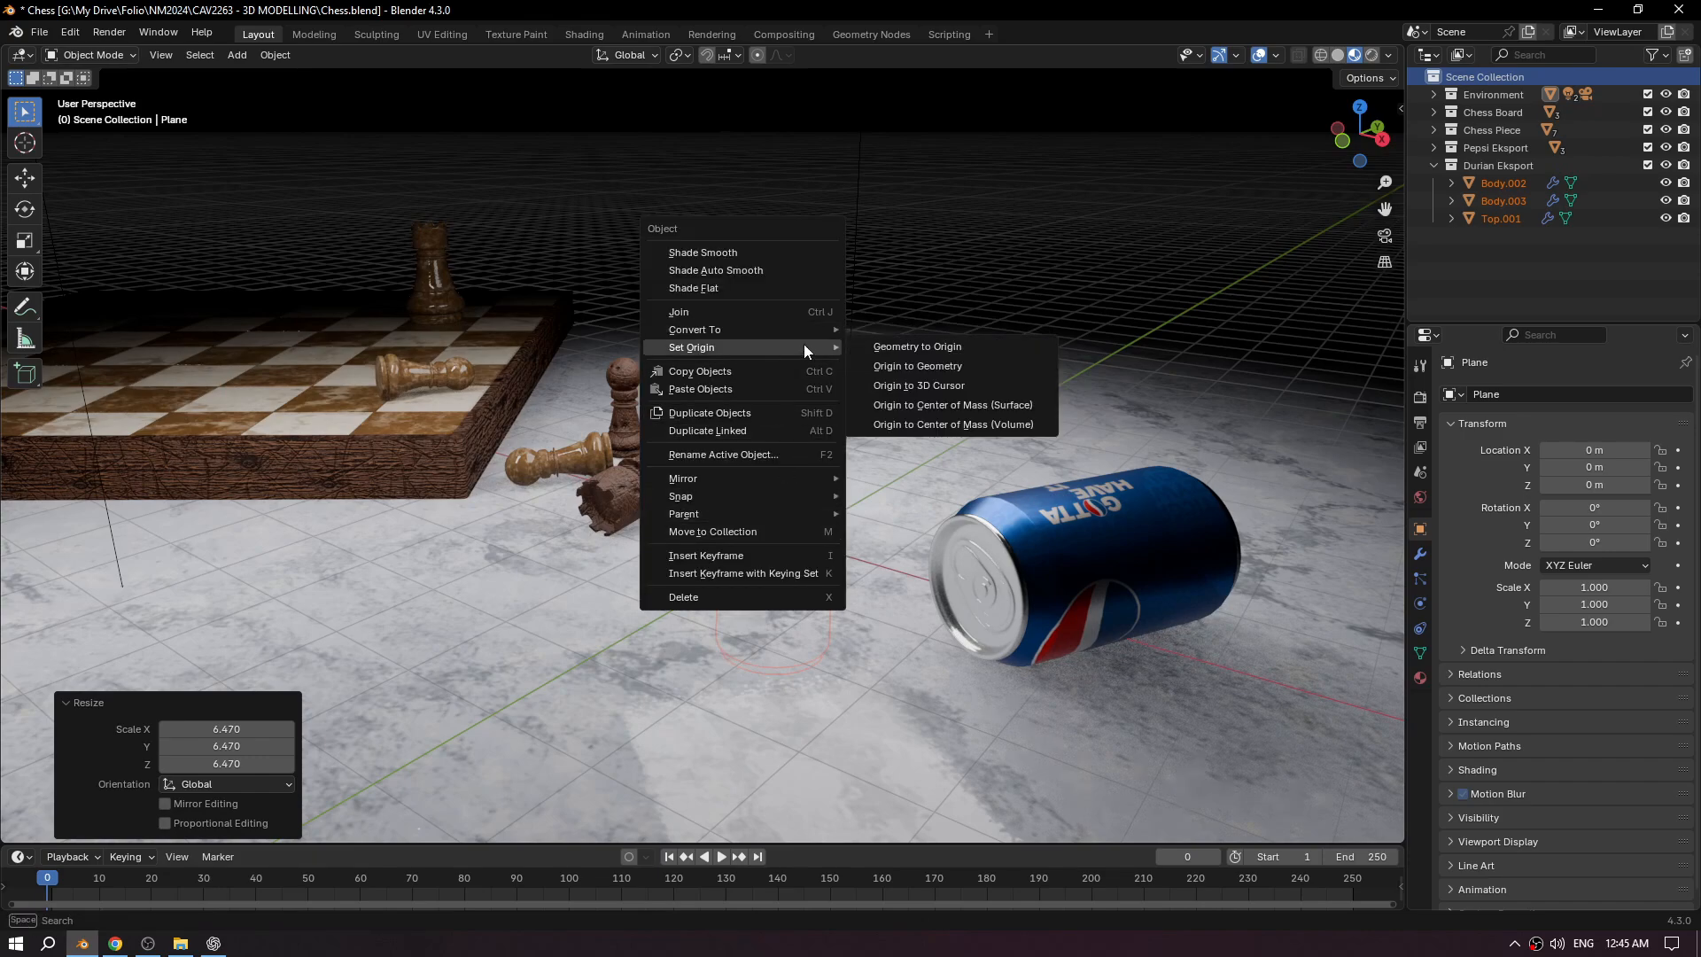
{"action": "left_click", "coordinate": [959, 370]}
Raise the durian can about 1.18 m along Z and scale it up by about 1.27.
{"action": "key", "text": "g"}
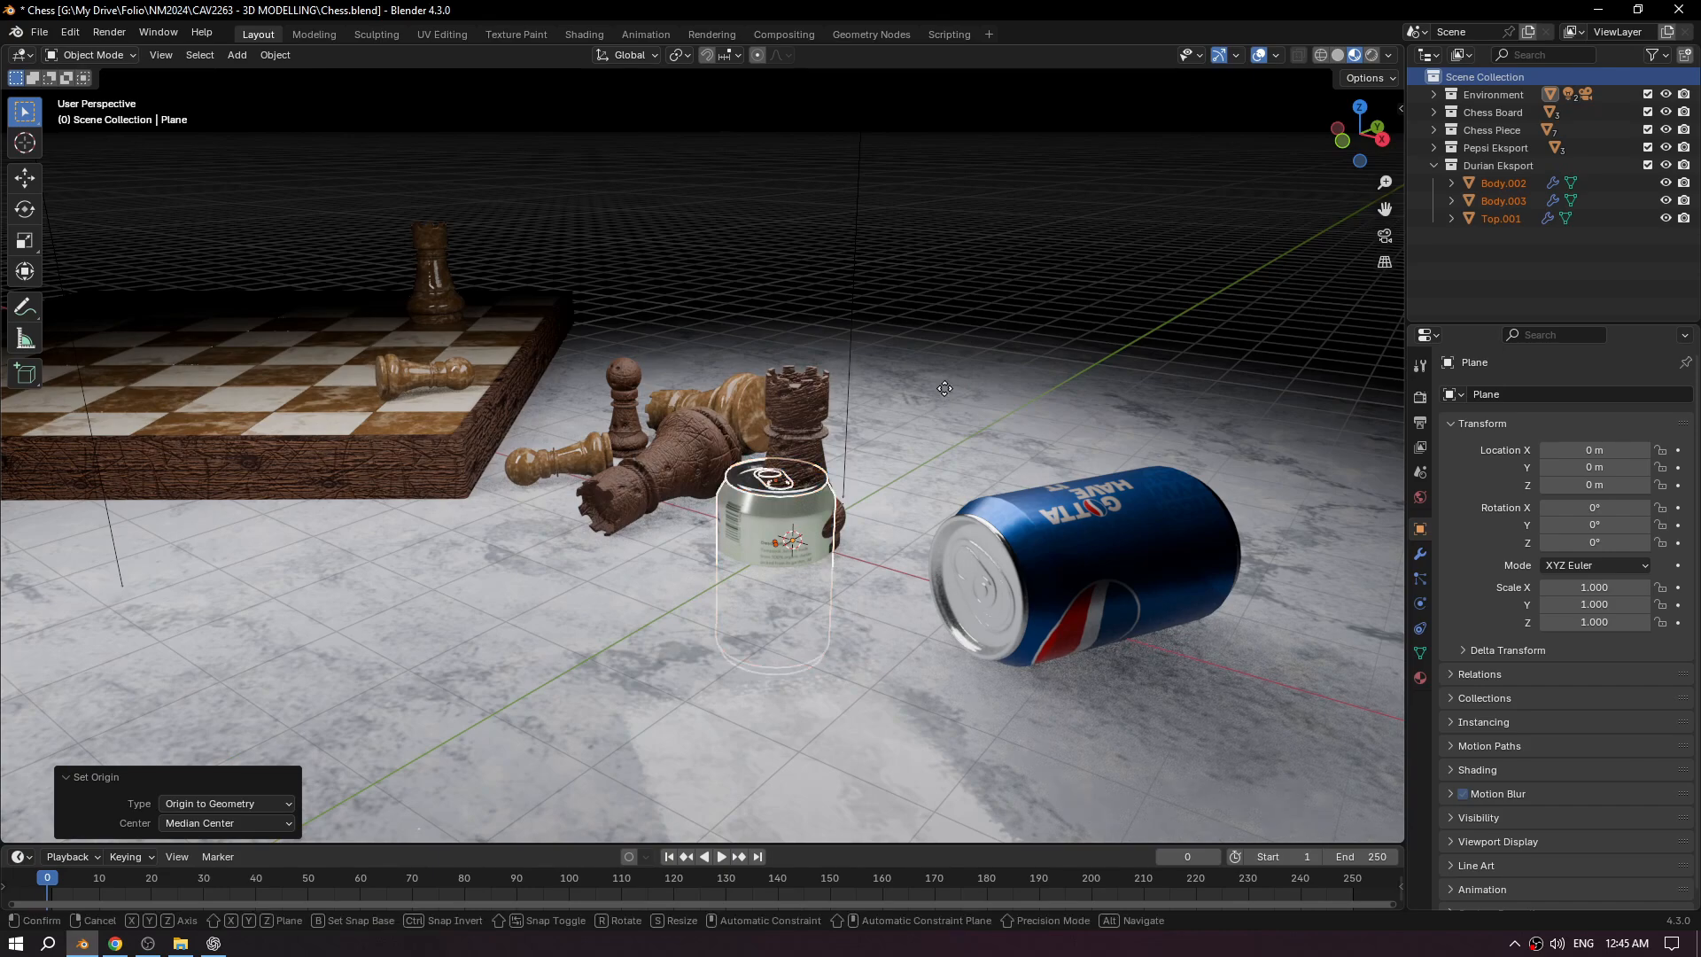
{"action": "key", "text": "z"}
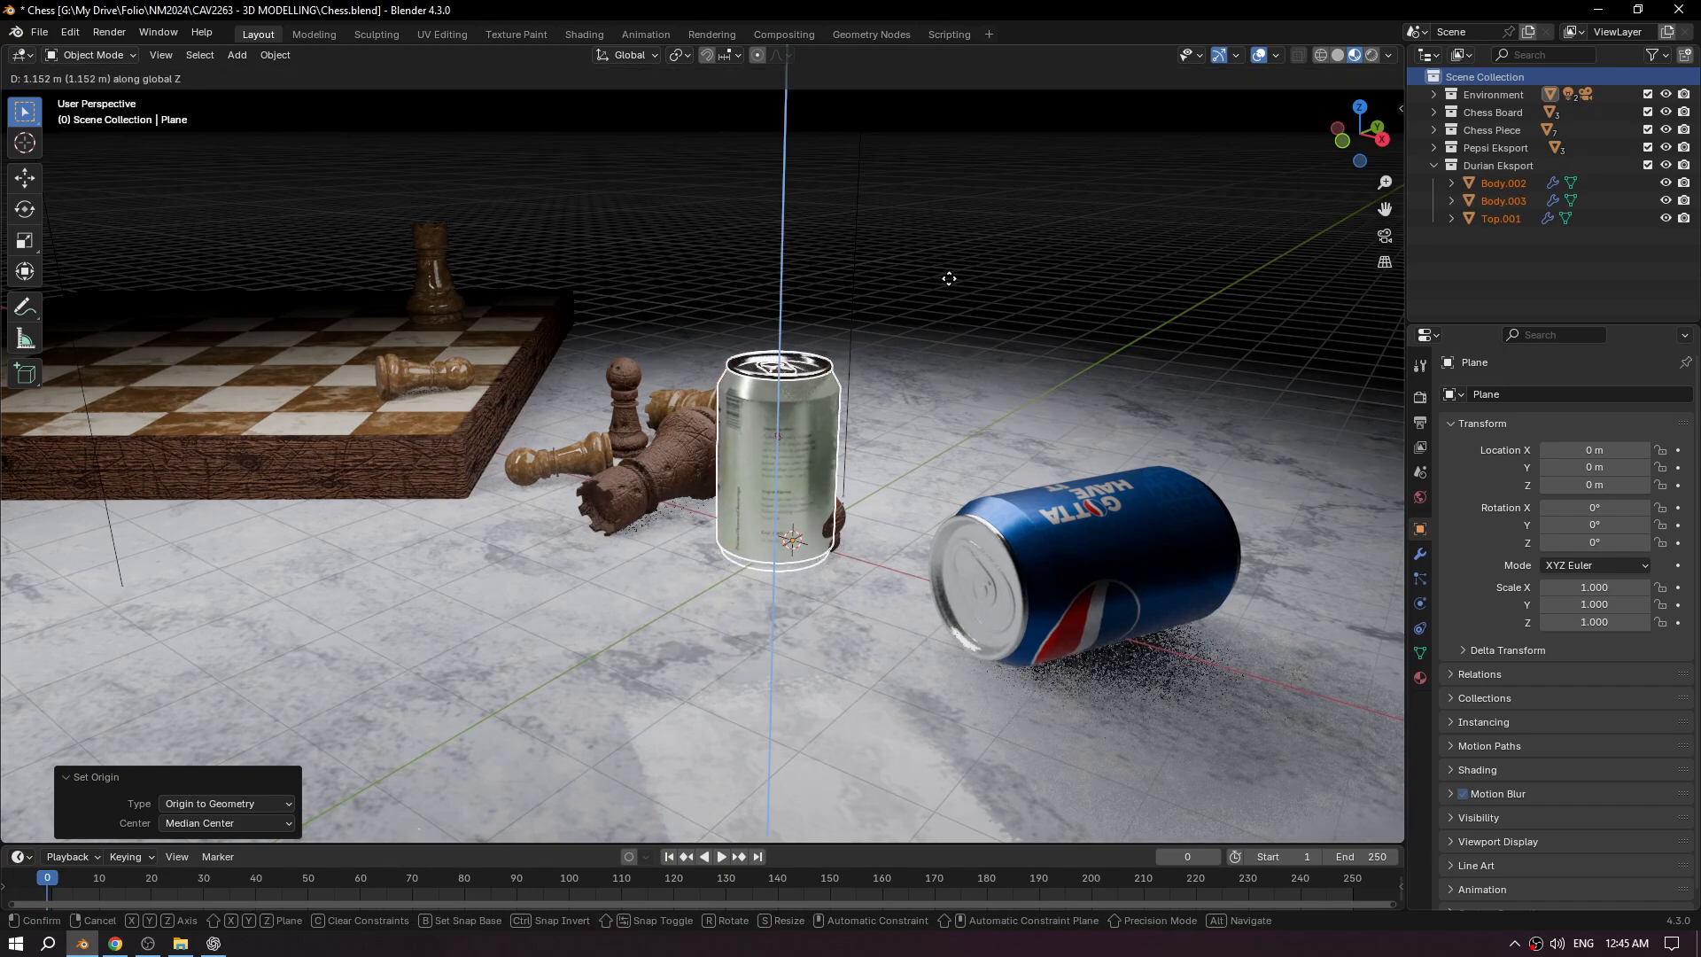
{"action": "left_click", "coordinate": [950, 277]}
{"action": "key", "text": "s"}
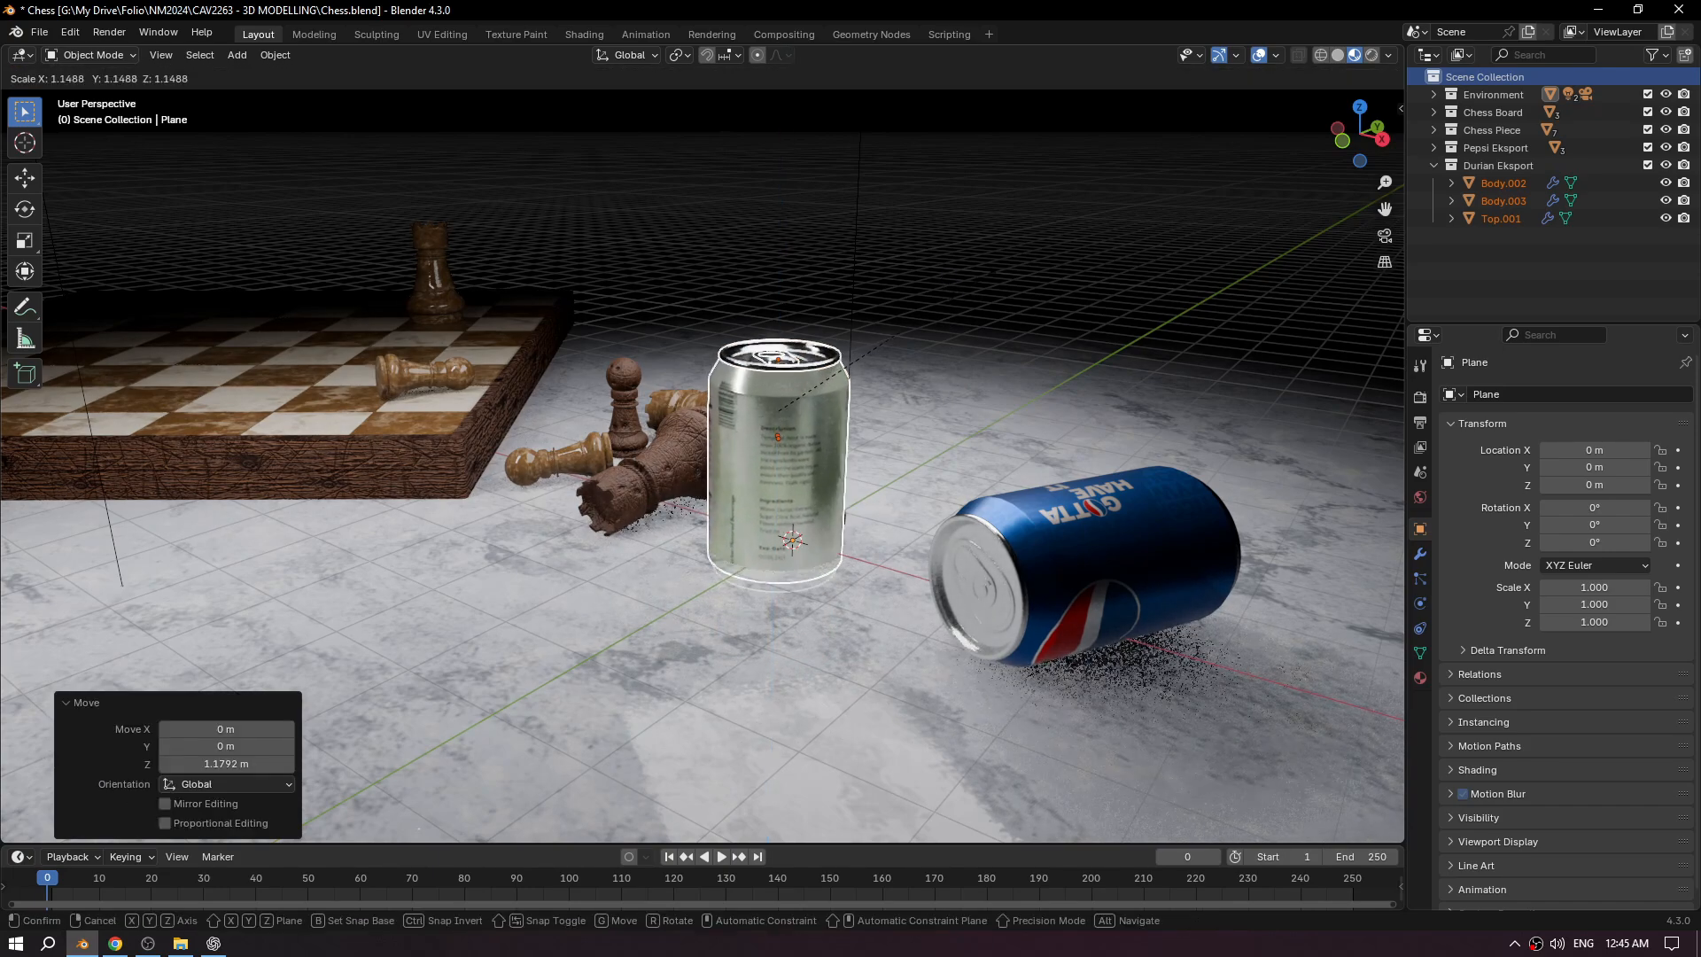
{"action": "left_click", "coordinate": [1036, 336]}
Rotate the durian can about 217° around the Z axis so its front label faces the viewer.
{"action": "key", "text": "r"}
{"action": "key", "text": "z"}
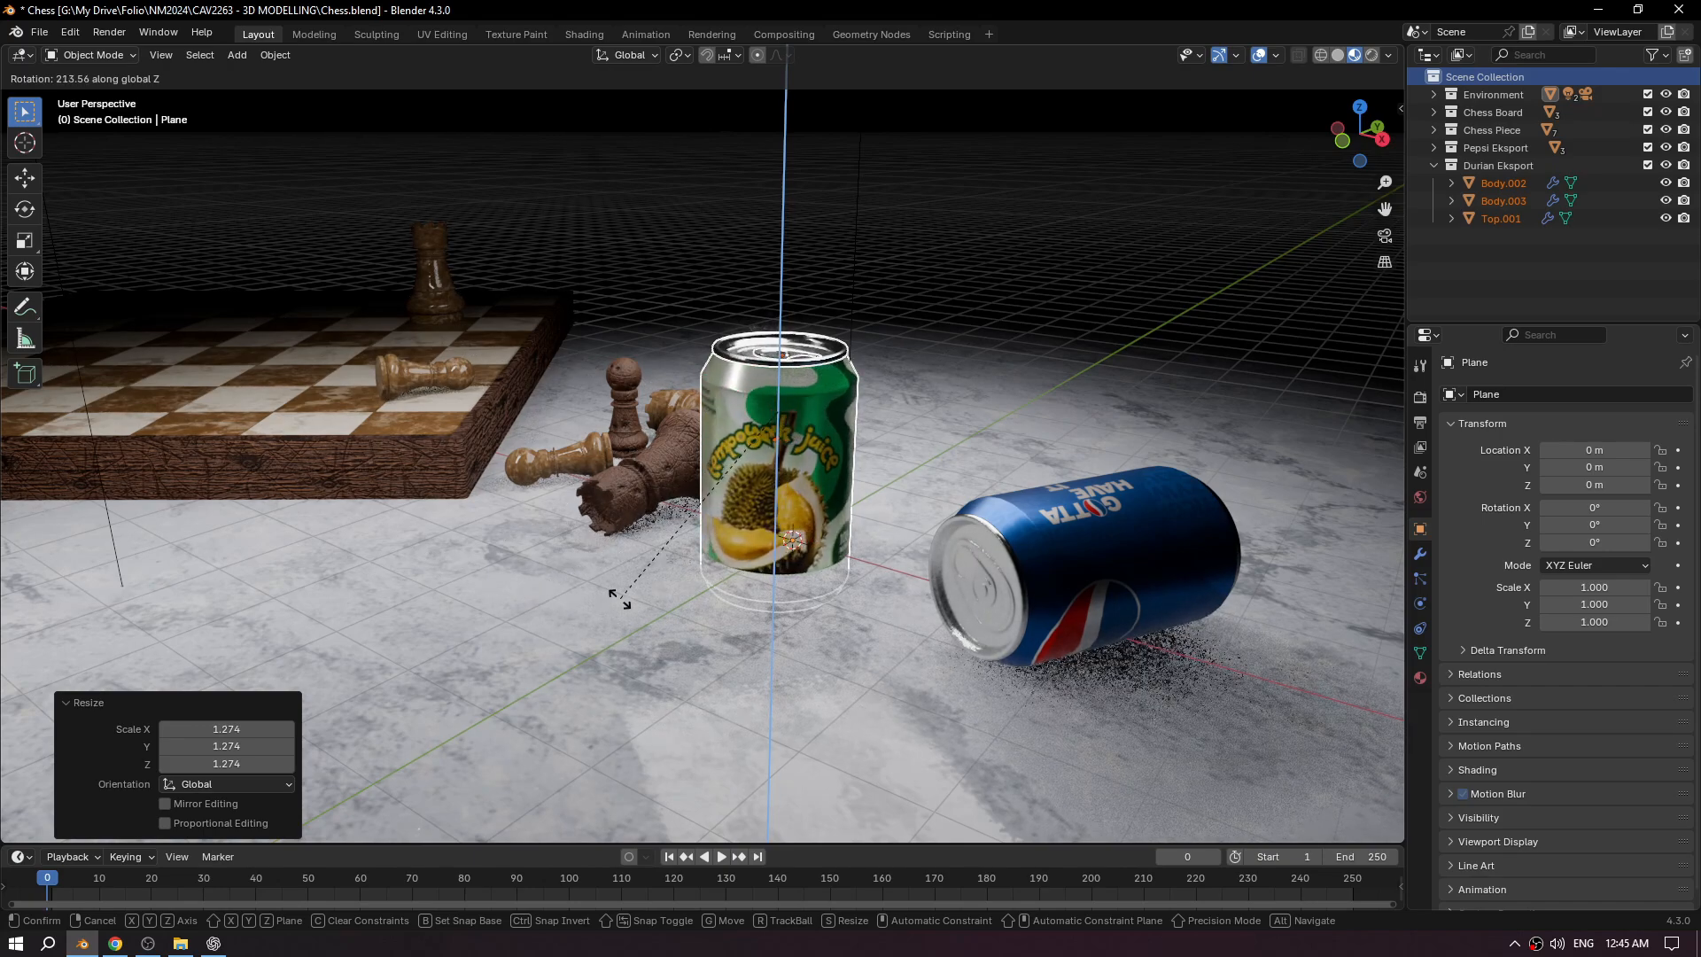
{"action": "left_click", "coordinate": [647, 596]}
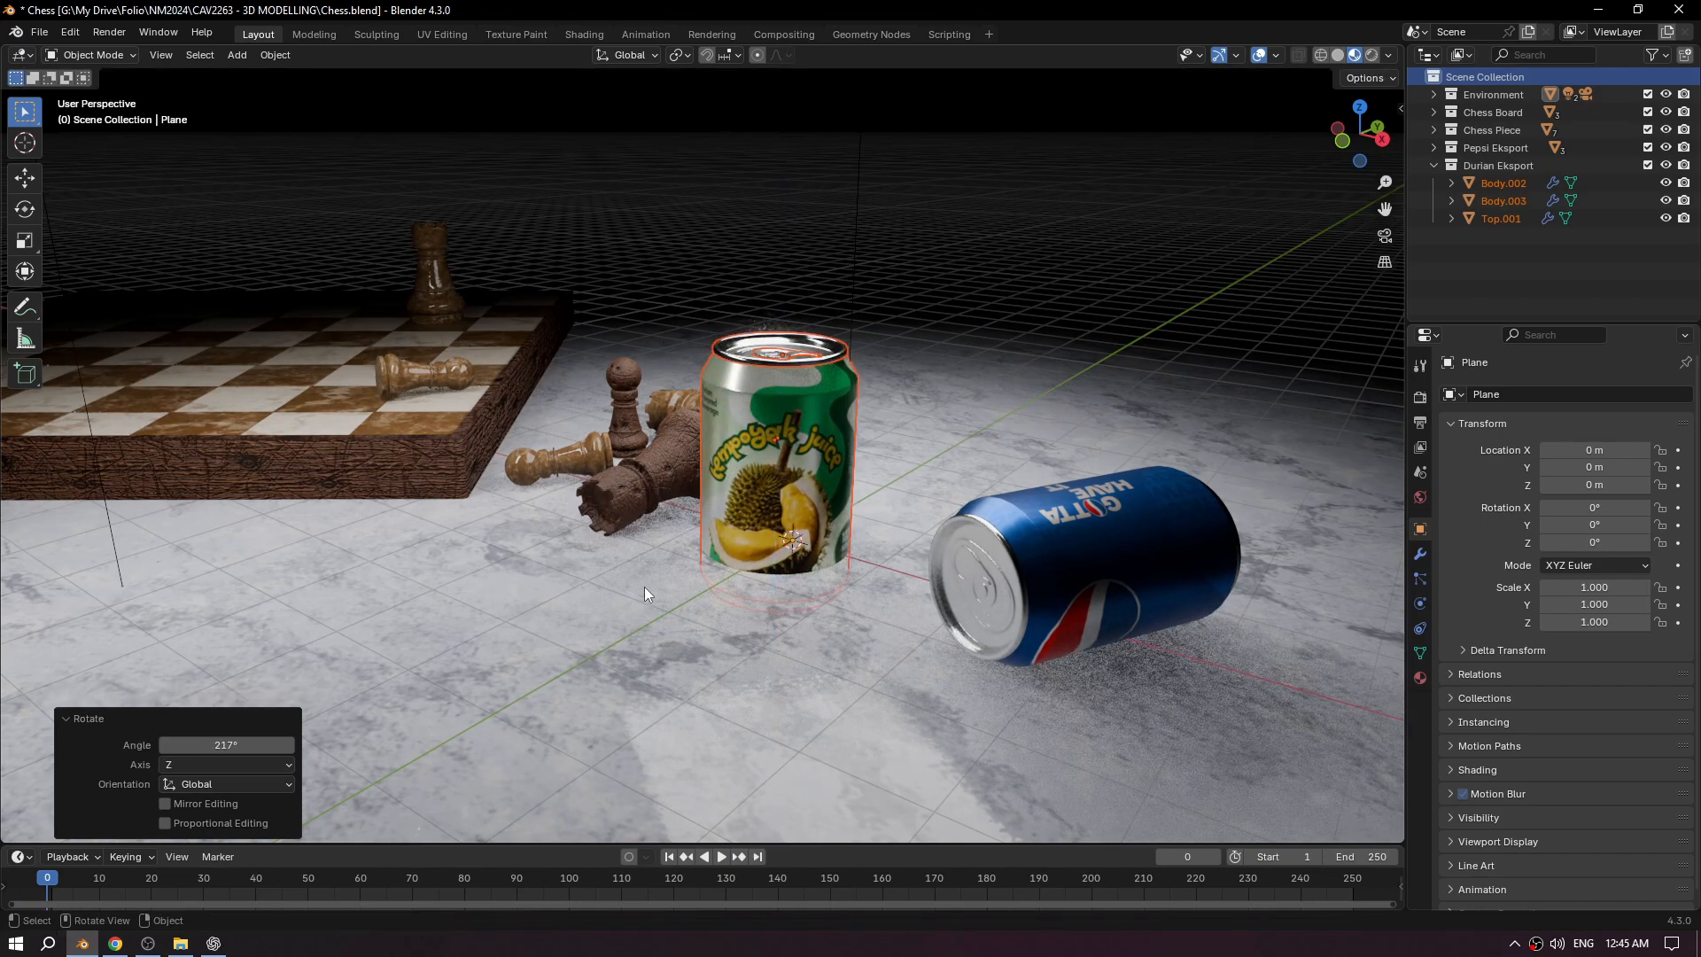
In the right orthographic view, raise the durian can about 0.44 m along Z onto the floor, and switch to the camera view.
{"action": "left_click", "coordinate": [1382, 139]}
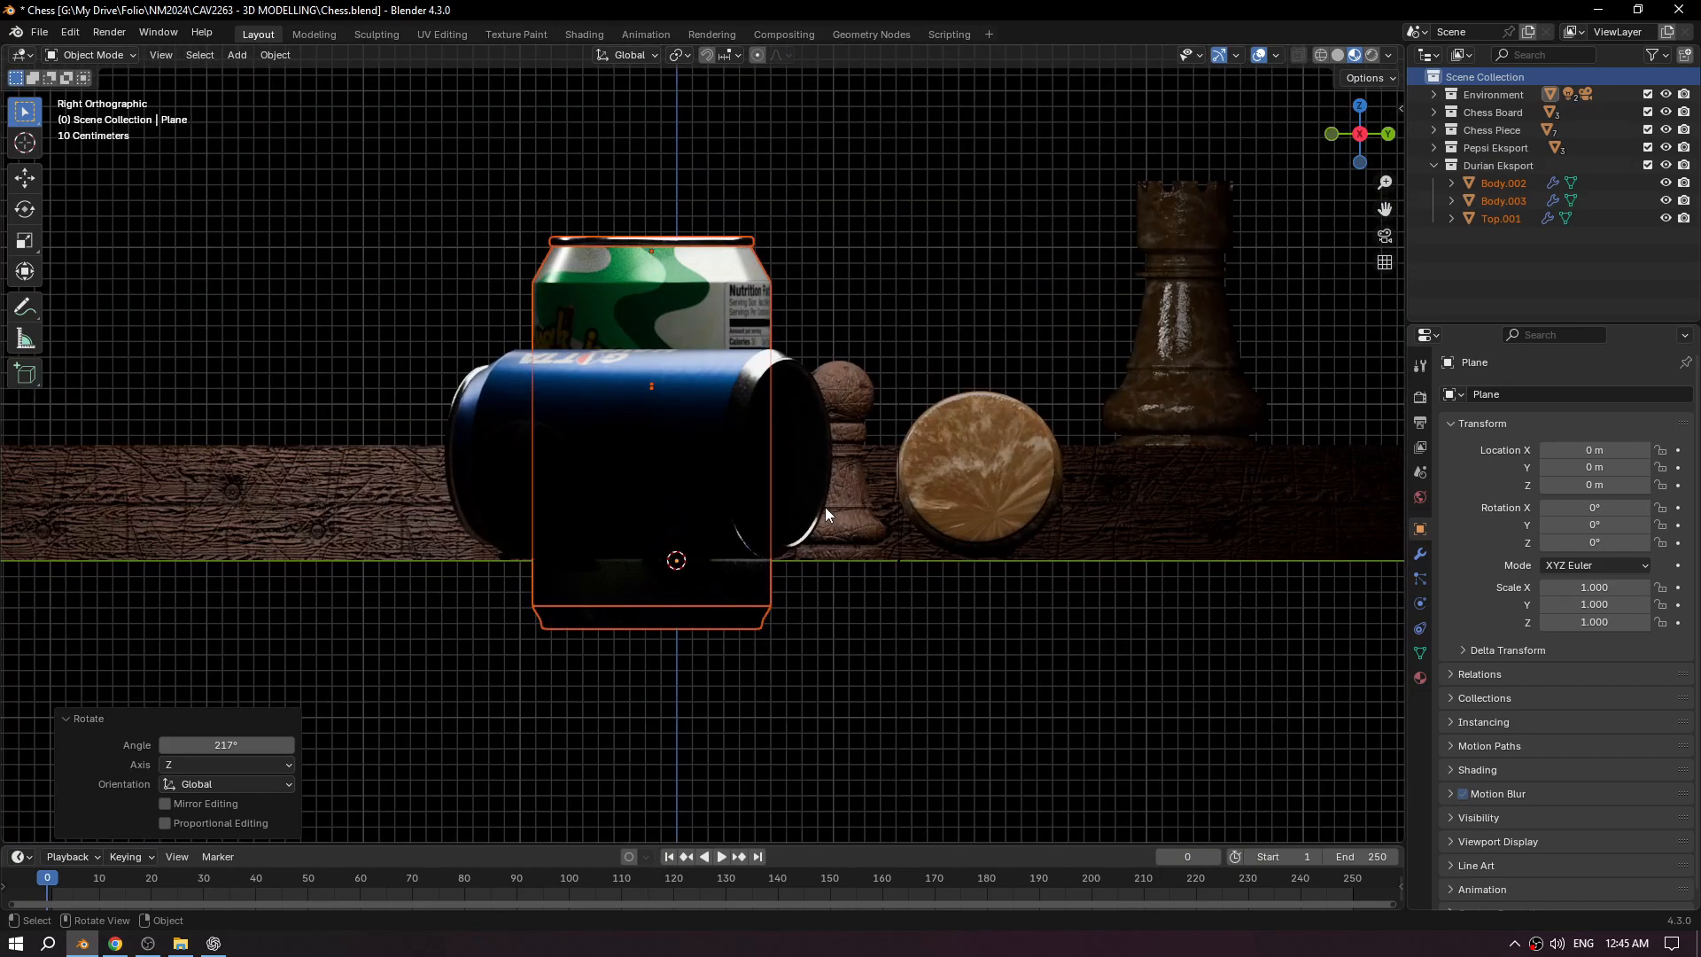
{"action": "key", "text": "g"}
{"action": "key", "text": "z"}
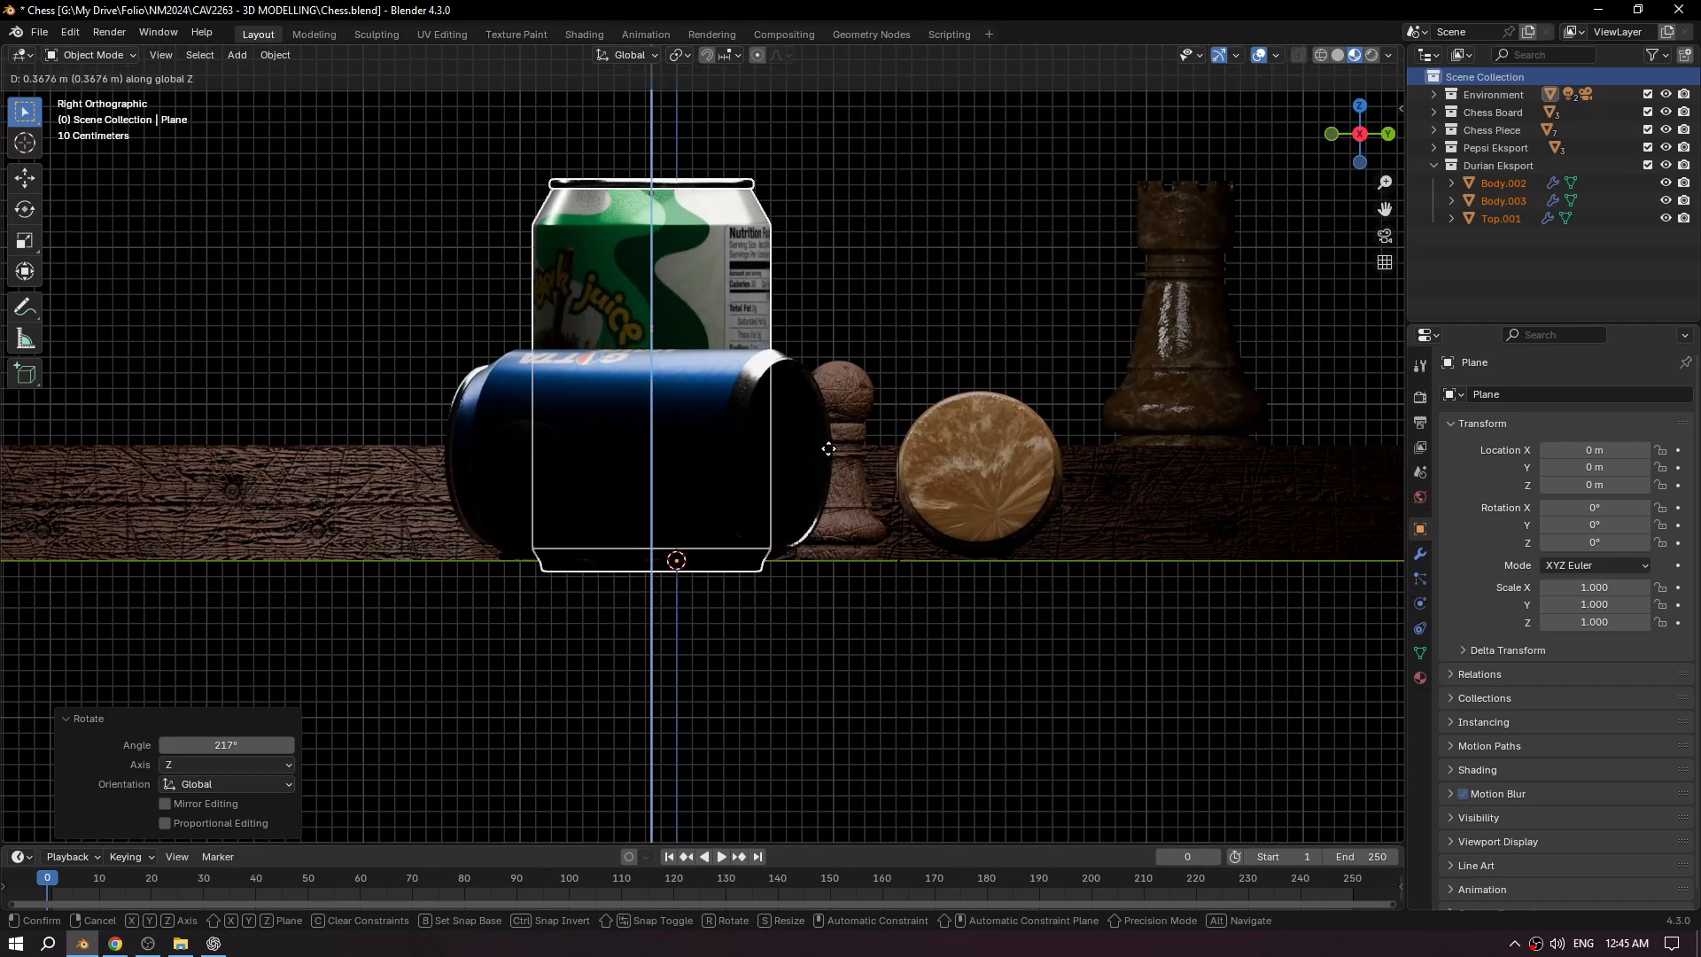
{"action": "left_click", "coordinate": [833, 447]}
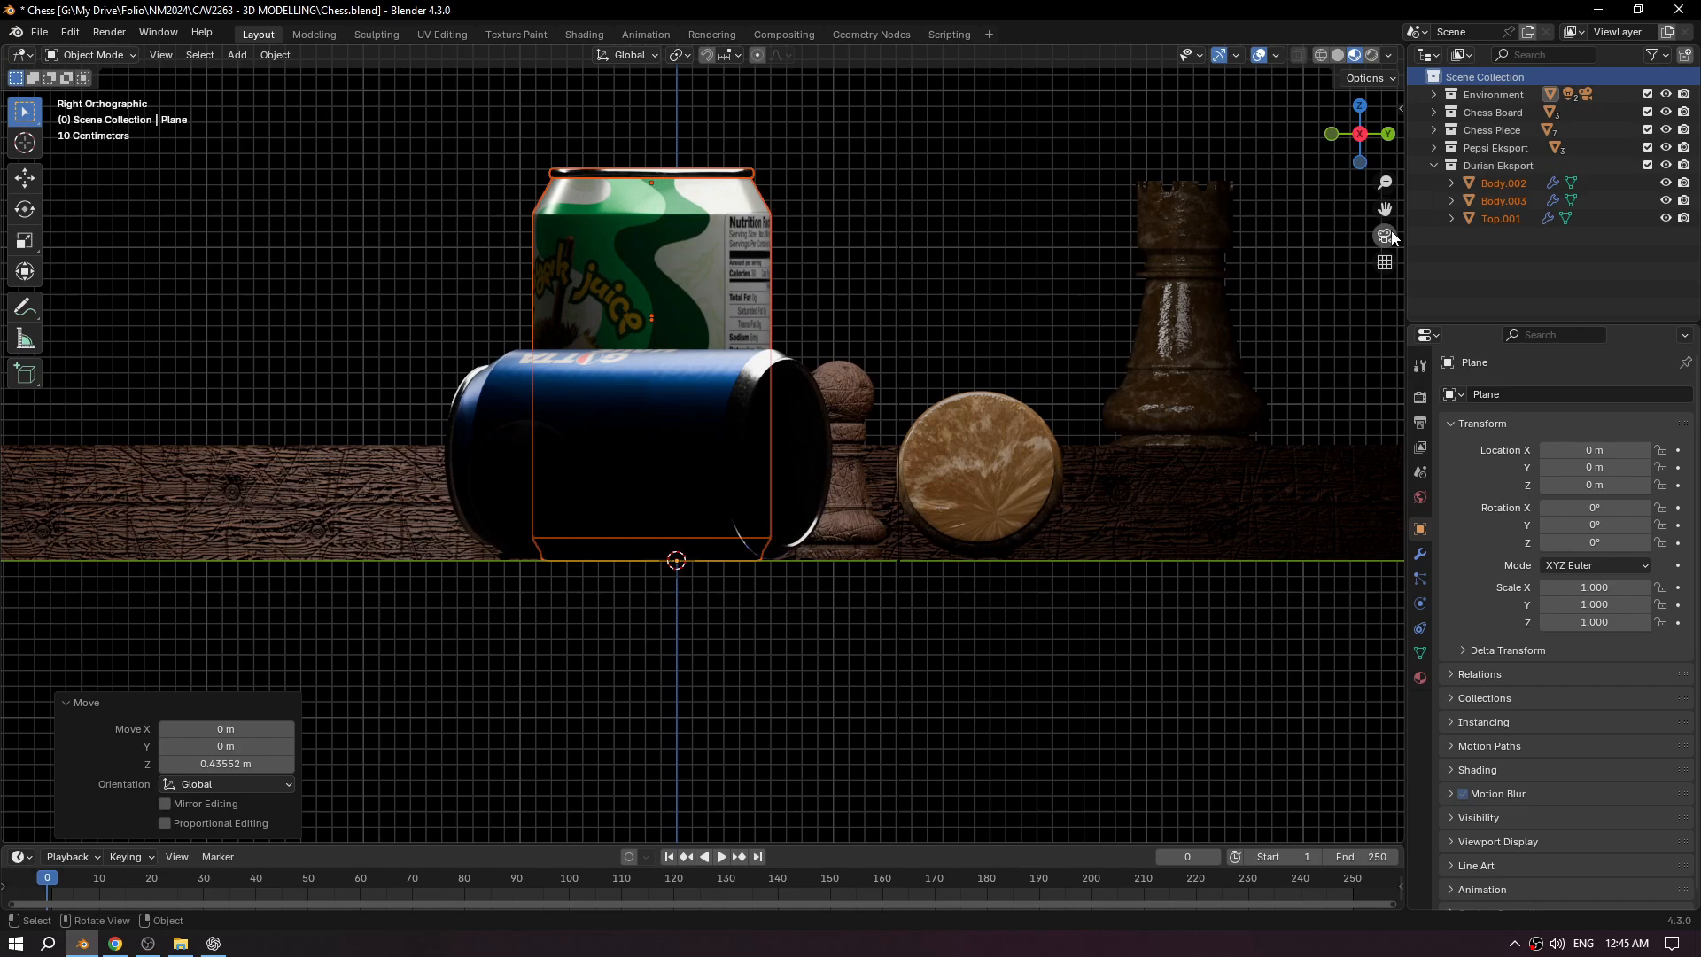
{"action": "left_click", "coordinate": [1385, 236]}
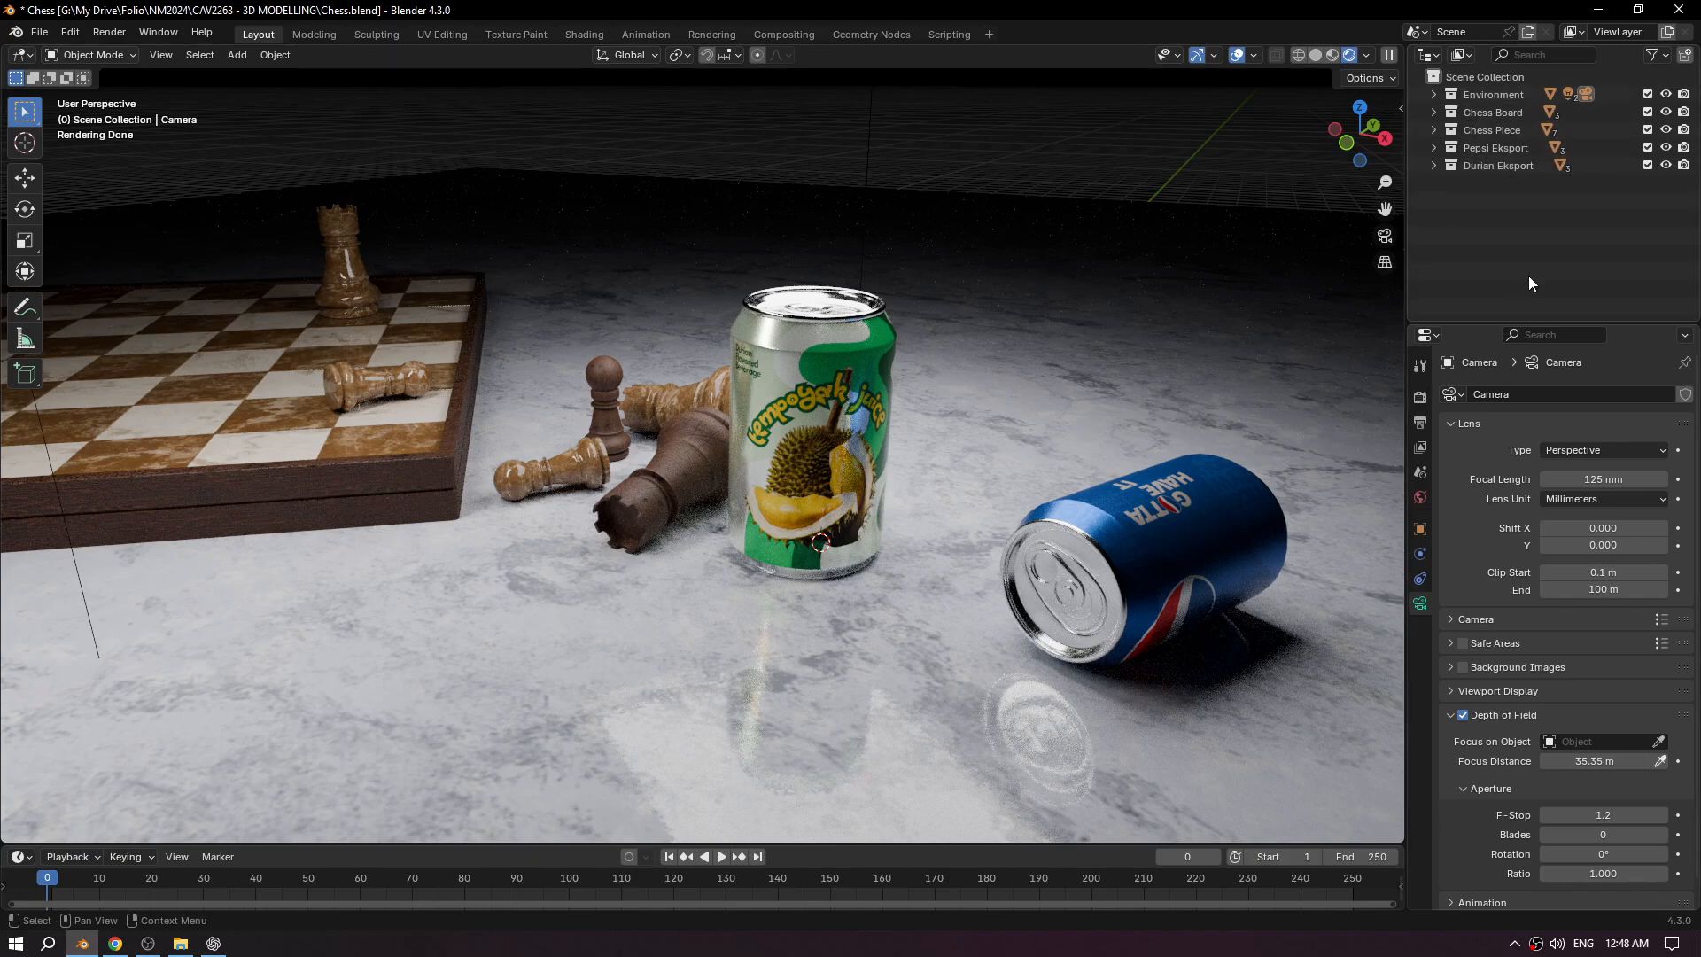
Select all objects of the Durian Eksport, Pepsi Eksport and Chess Piece collections, one collection at a time, to check their contents.
{"action": "left_click", "coordinate": [1493, 169]}
{"action": "right_click", "coordinate": [1494, 170]}
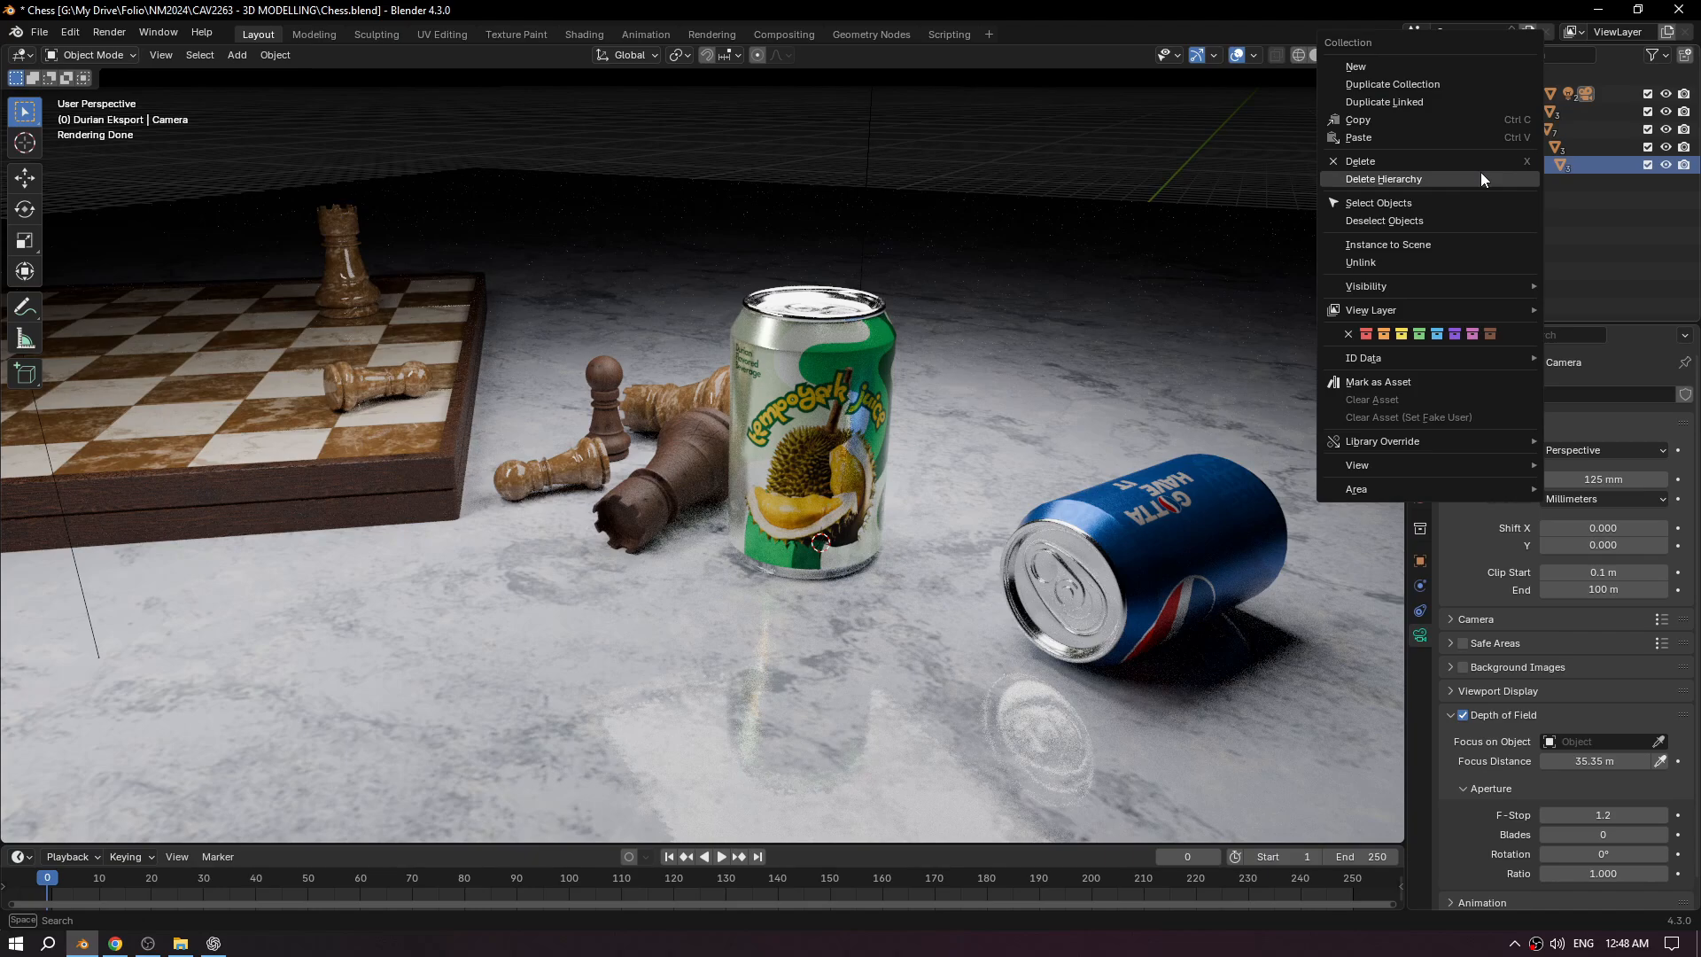
{"action": "left_click", "coordinate": [1416, 203]}
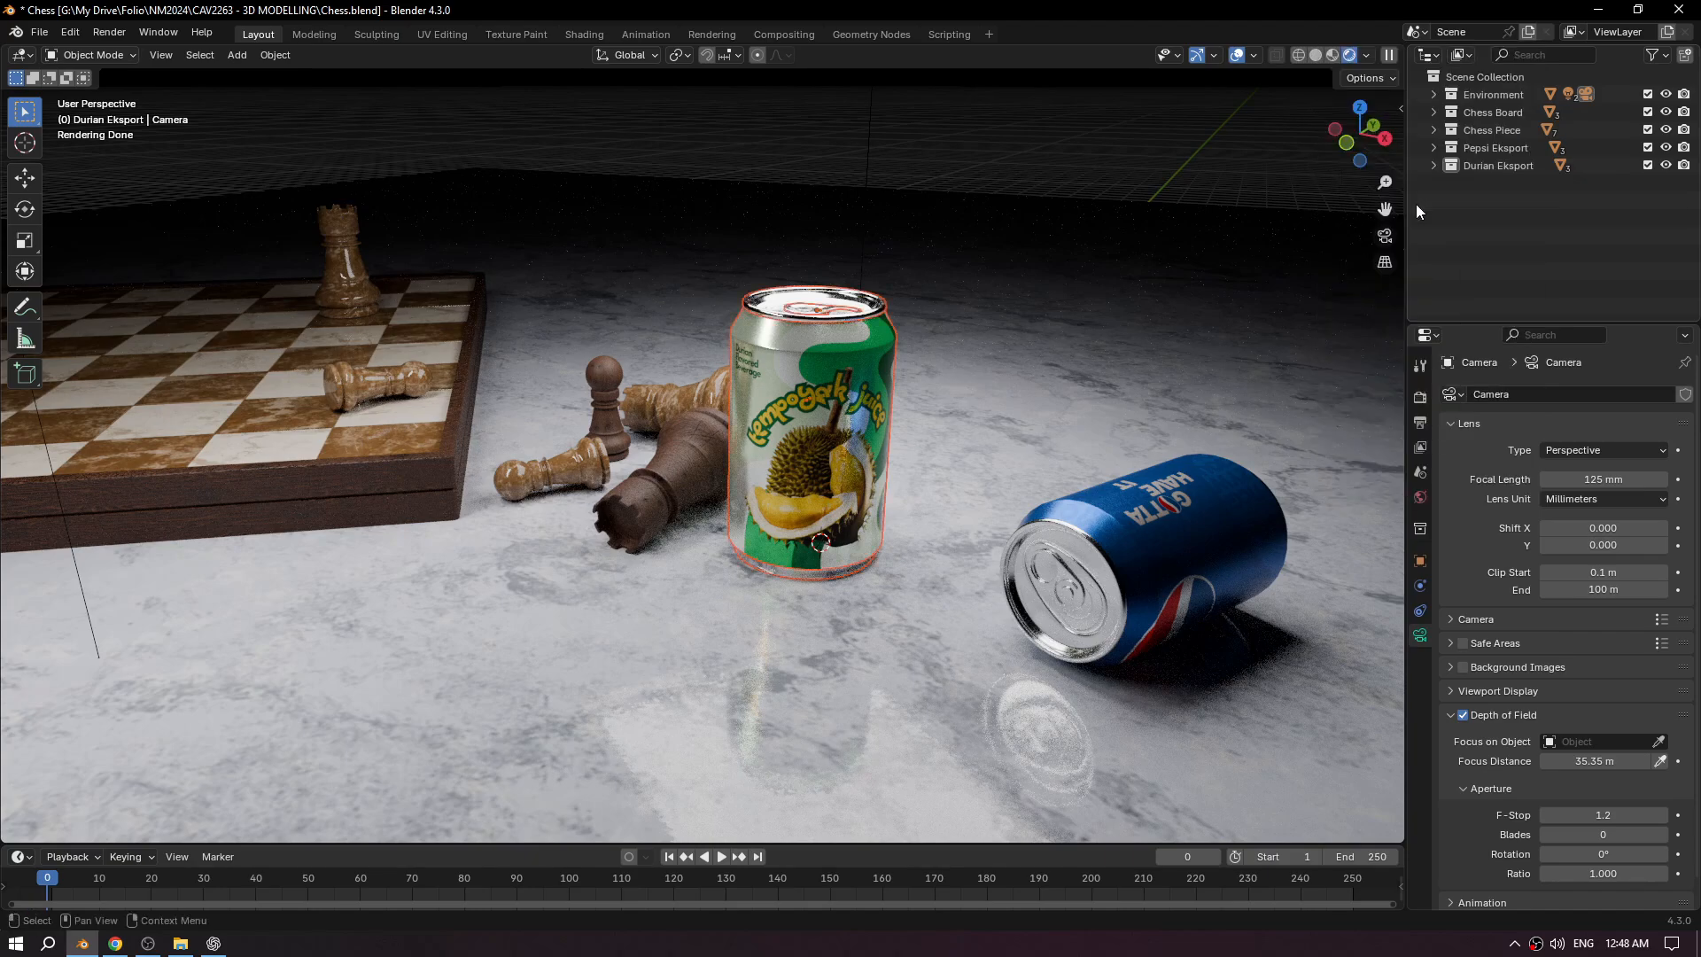
{"action": "left_click", "coordinate": [1488, 148]}
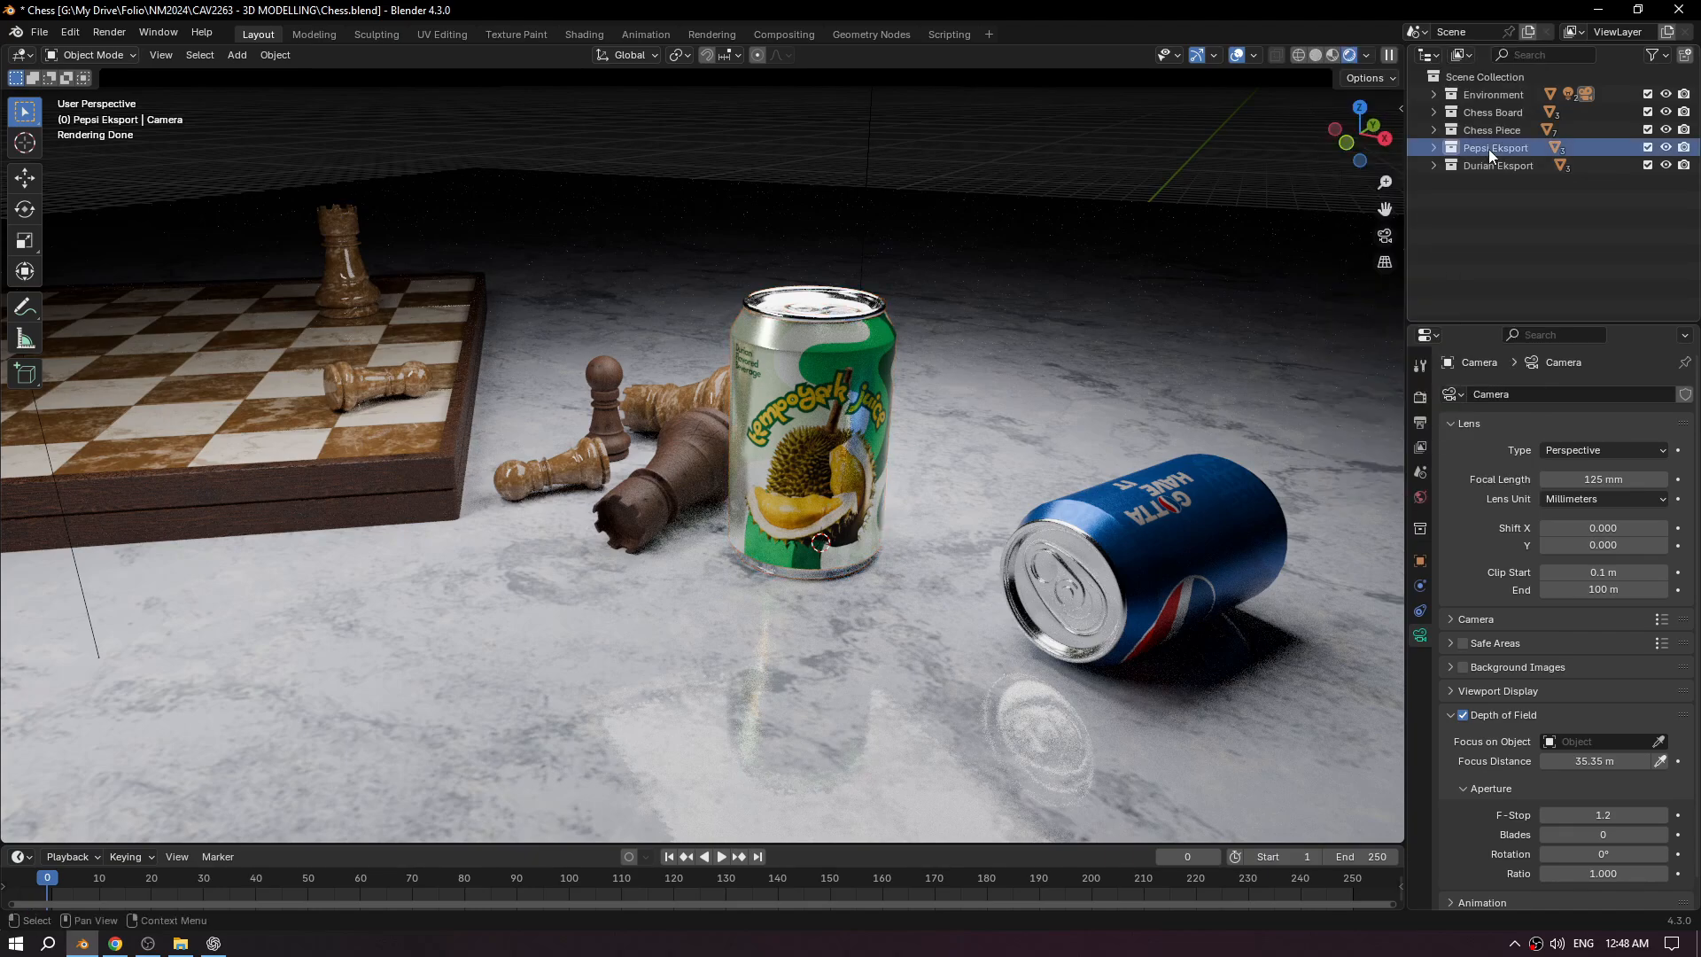
{"action": "right_click", "coordinate": [1488, 149]}
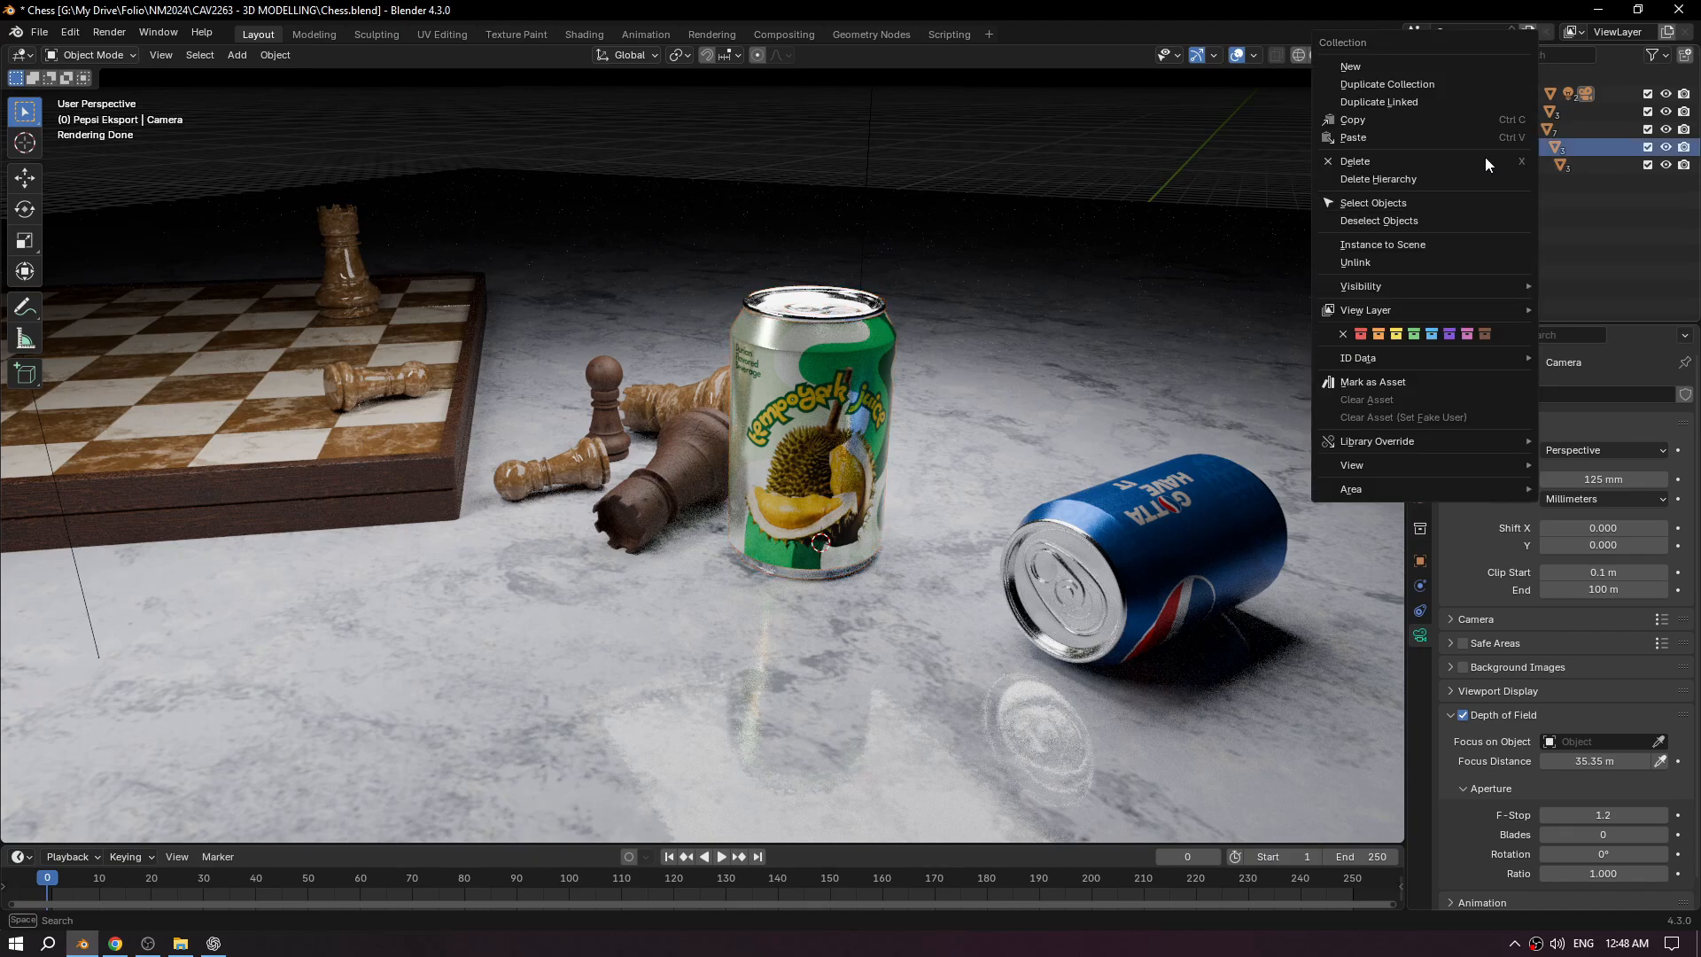
{"action": "left_click", "coordinate": [1416, 203]}
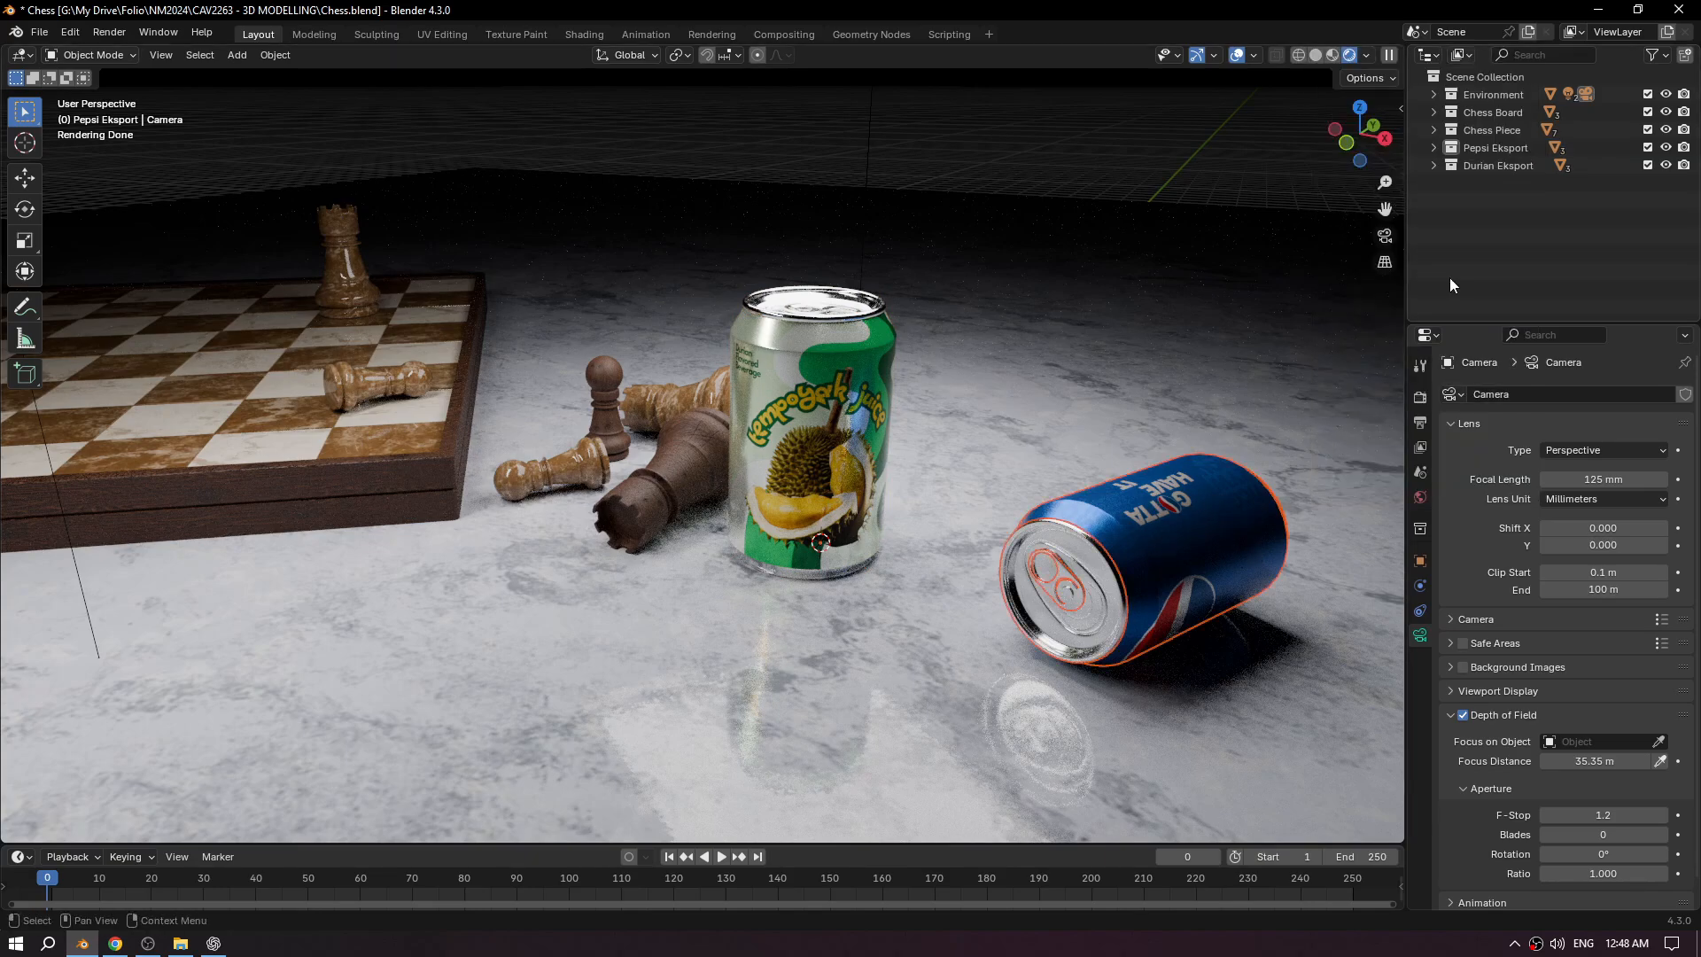
{"action": "left_click", "coordinate": [1470, 136]}
{"action": "right_click", "coordinate": [1471, 136]}
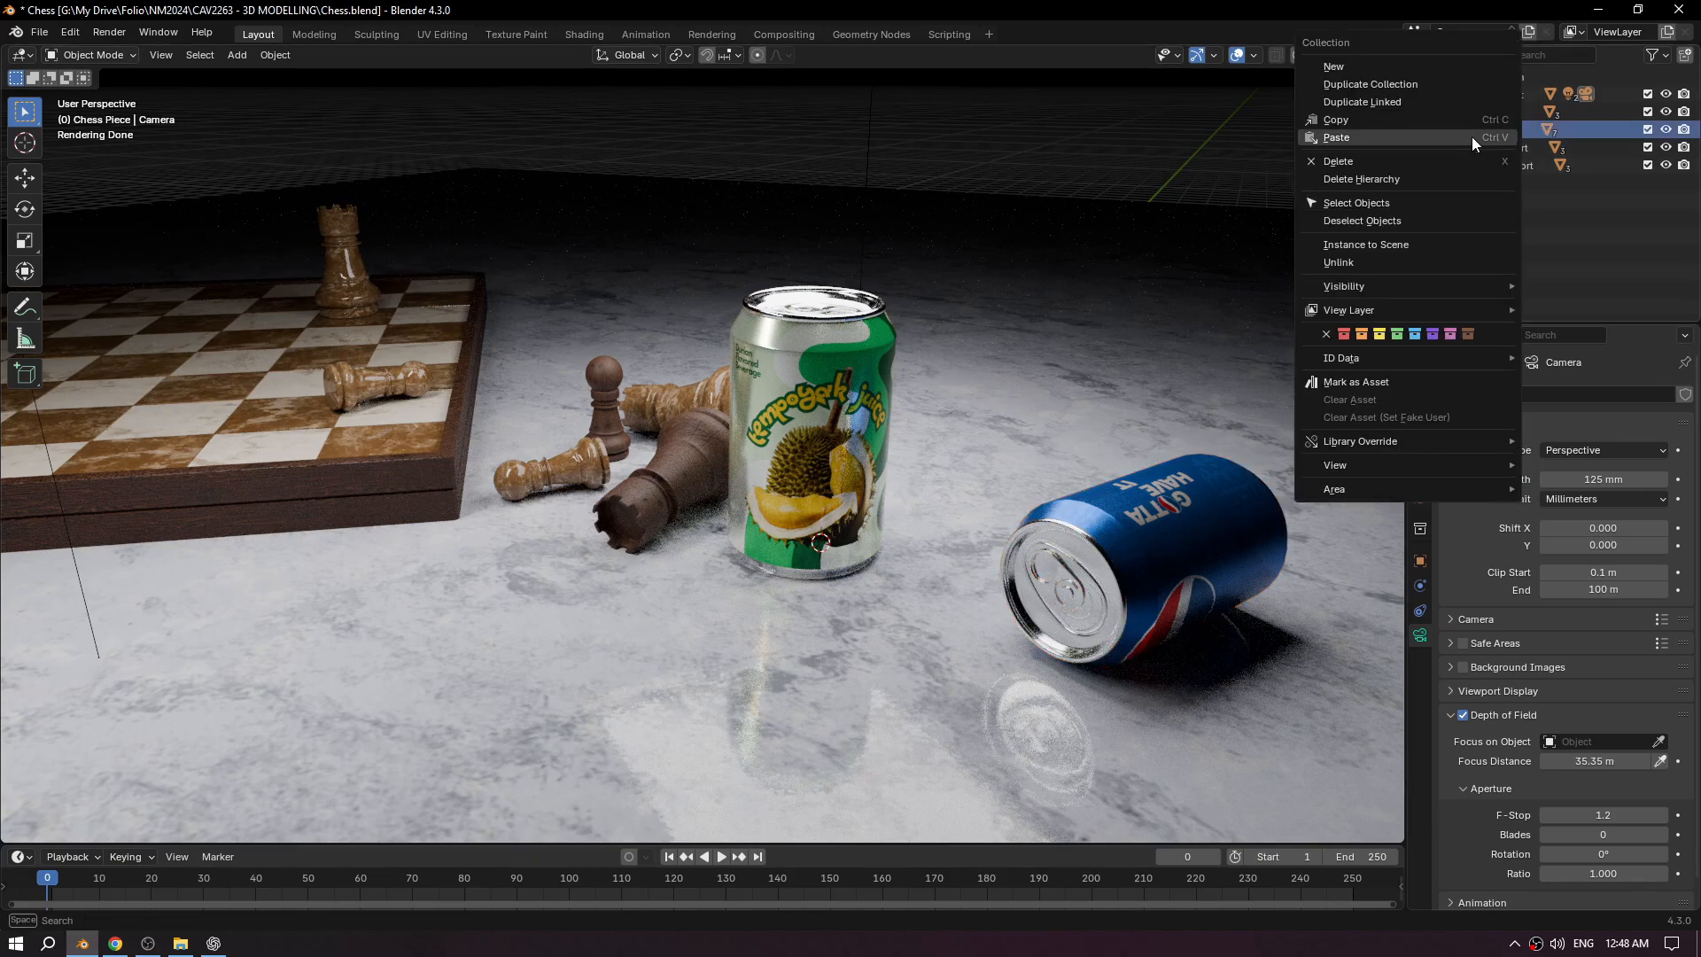
{"action": "left_click", "coordinate": [1406, 205]}
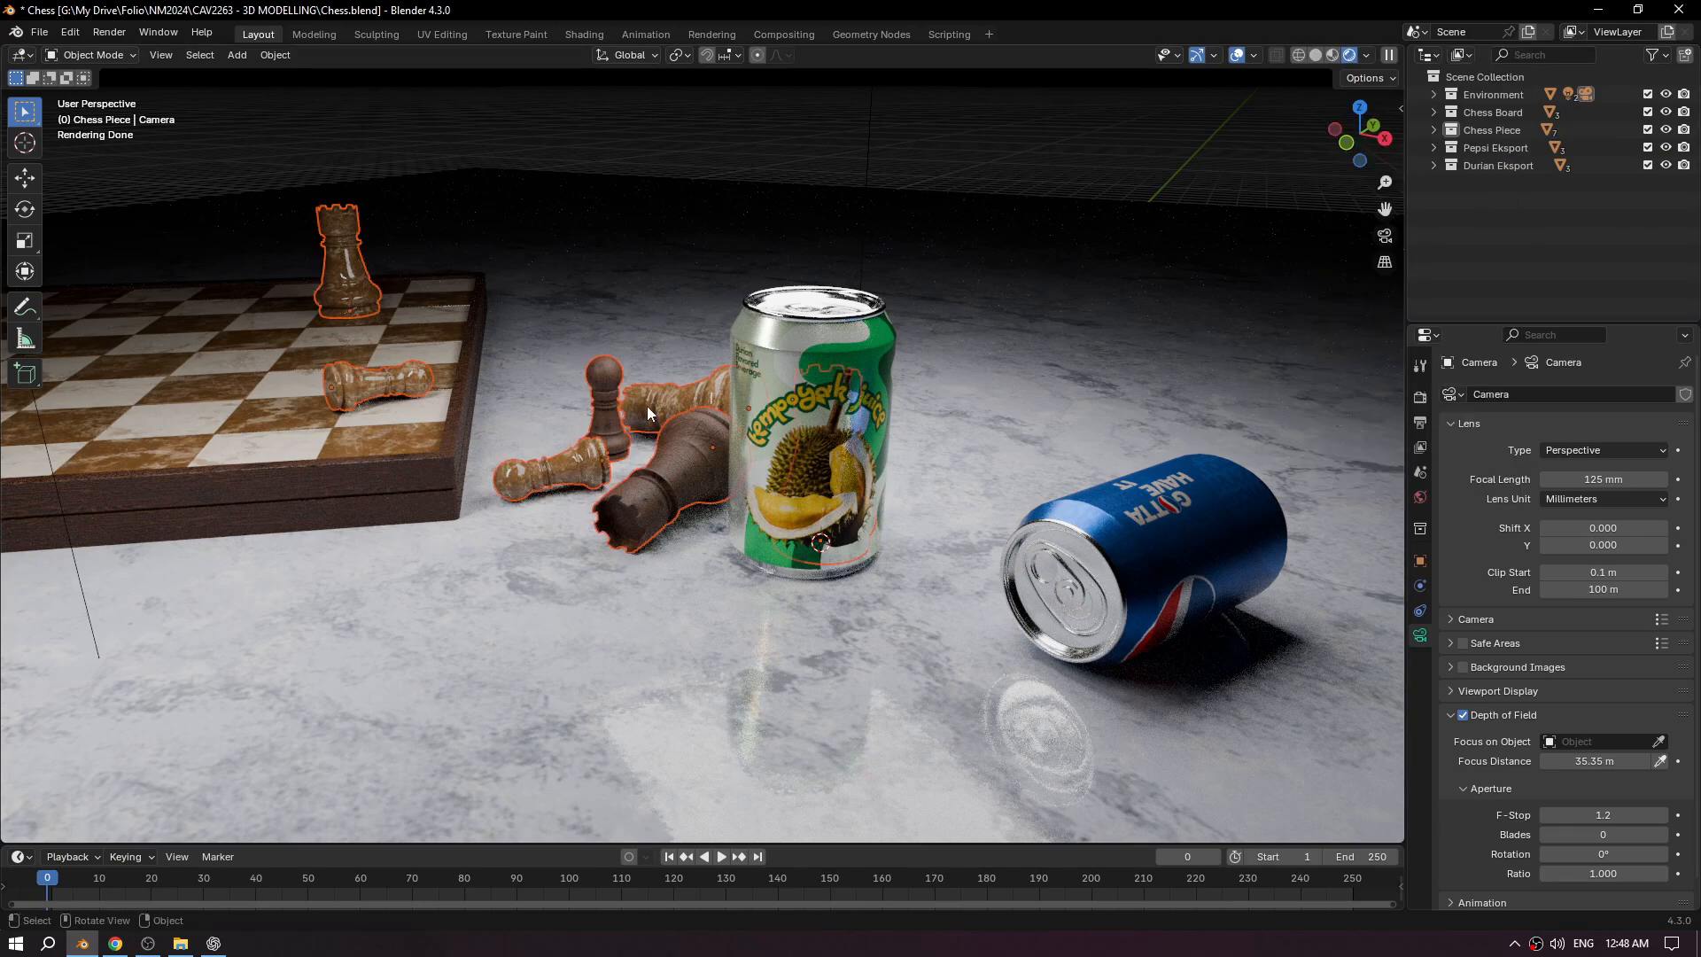